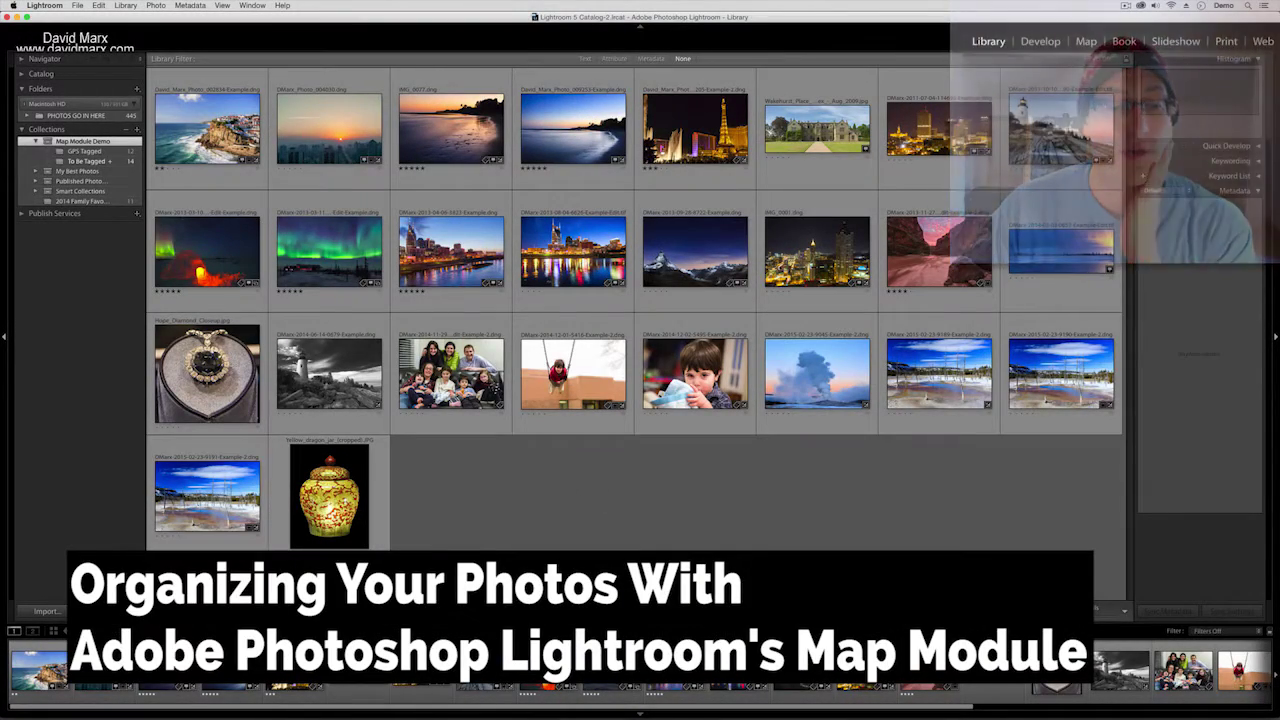
- Switch the grid source to All Photographs (445 photos) and briefly toggle the Keywording panel
left_click(220, 631)
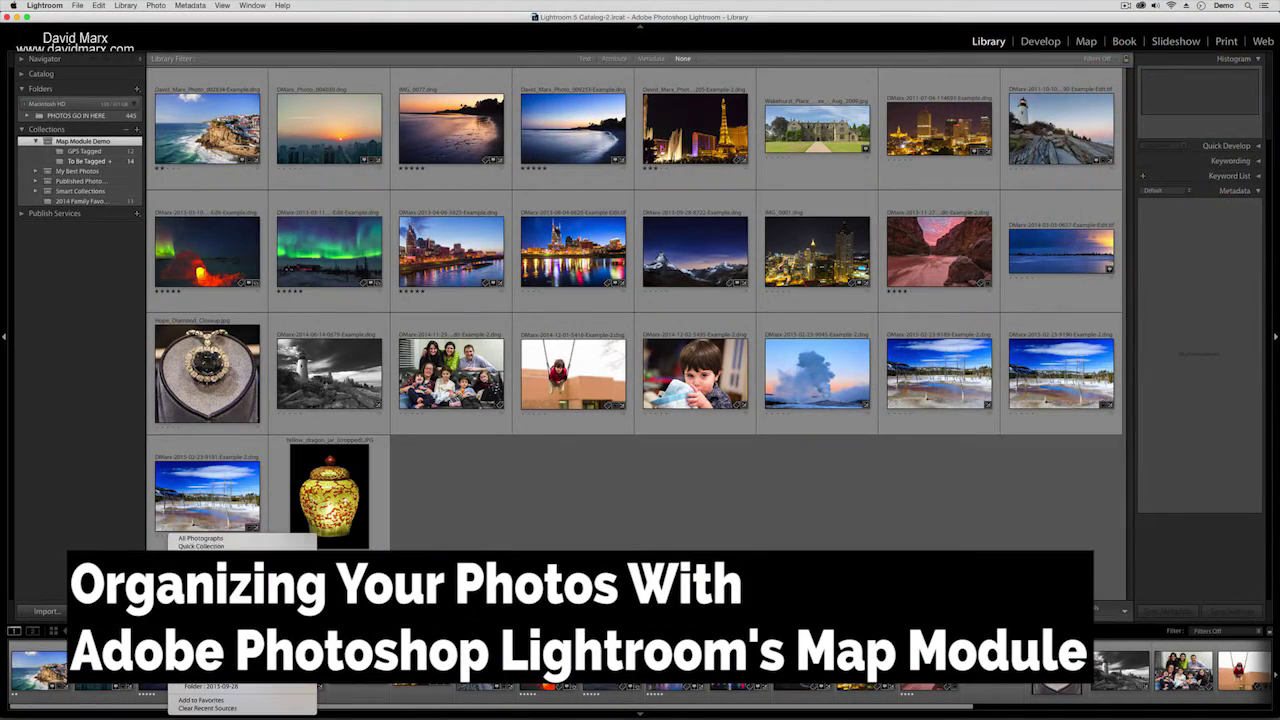
left_click(225, 540)
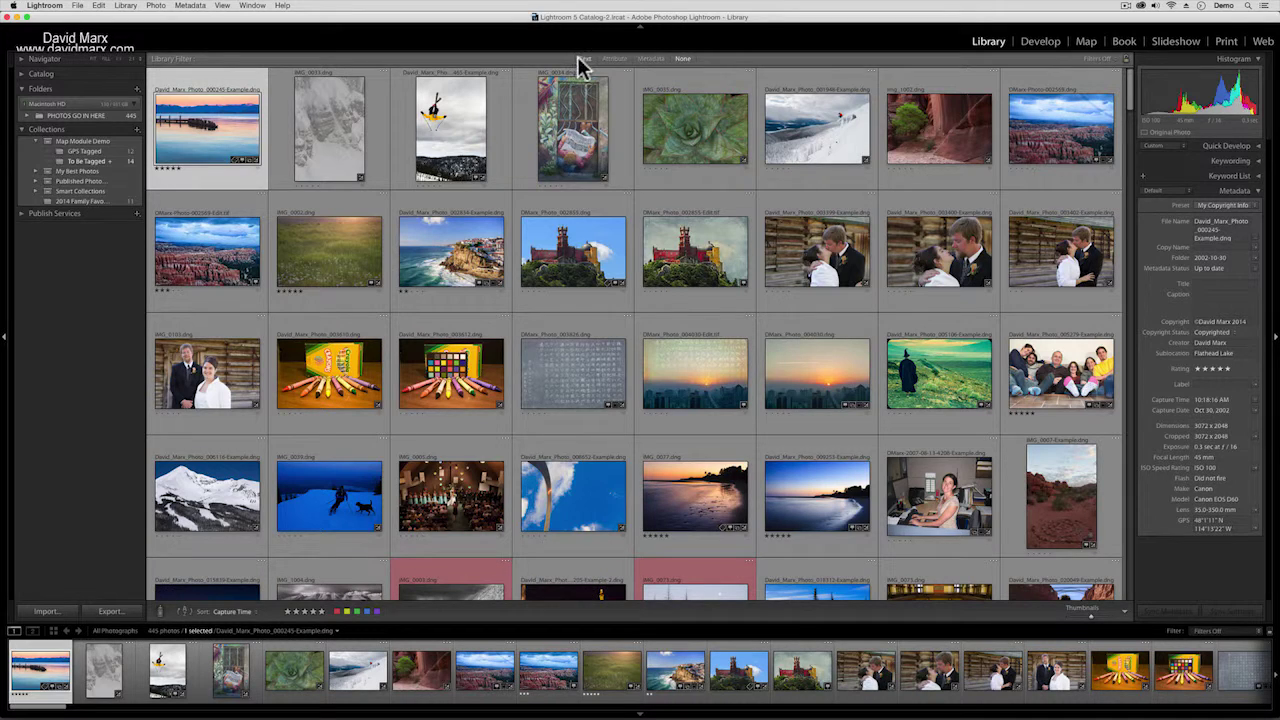
left_click(1229, 161)
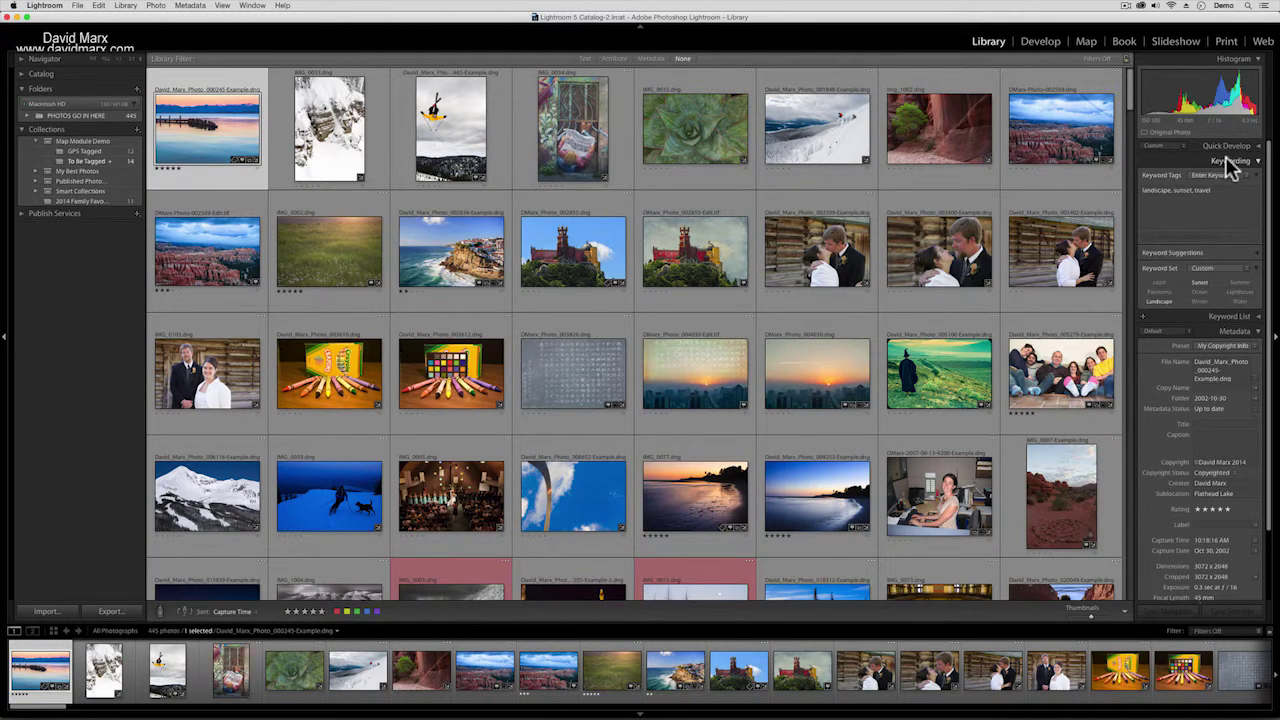
left_click(1229, 161)
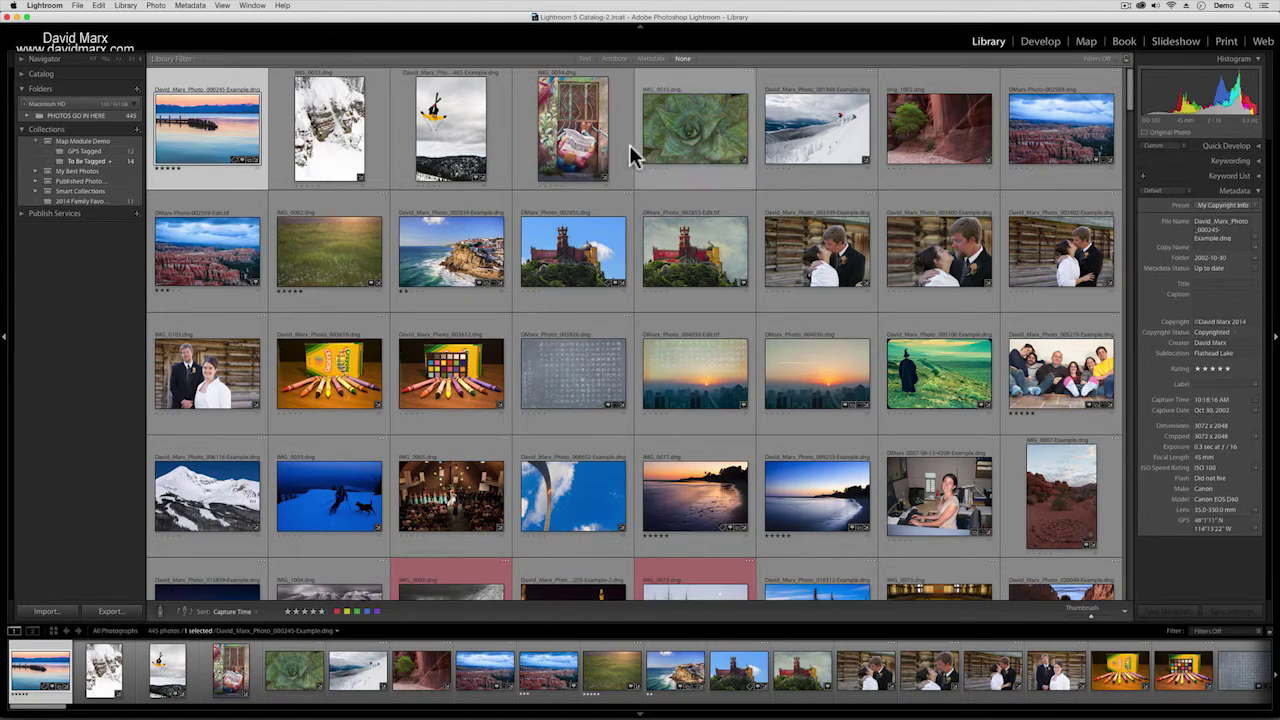
- Text-filter the library for 'sunset' (11 of 445) and check the first match's keywords
left_click(585, 59)
left_click(1021, 72)
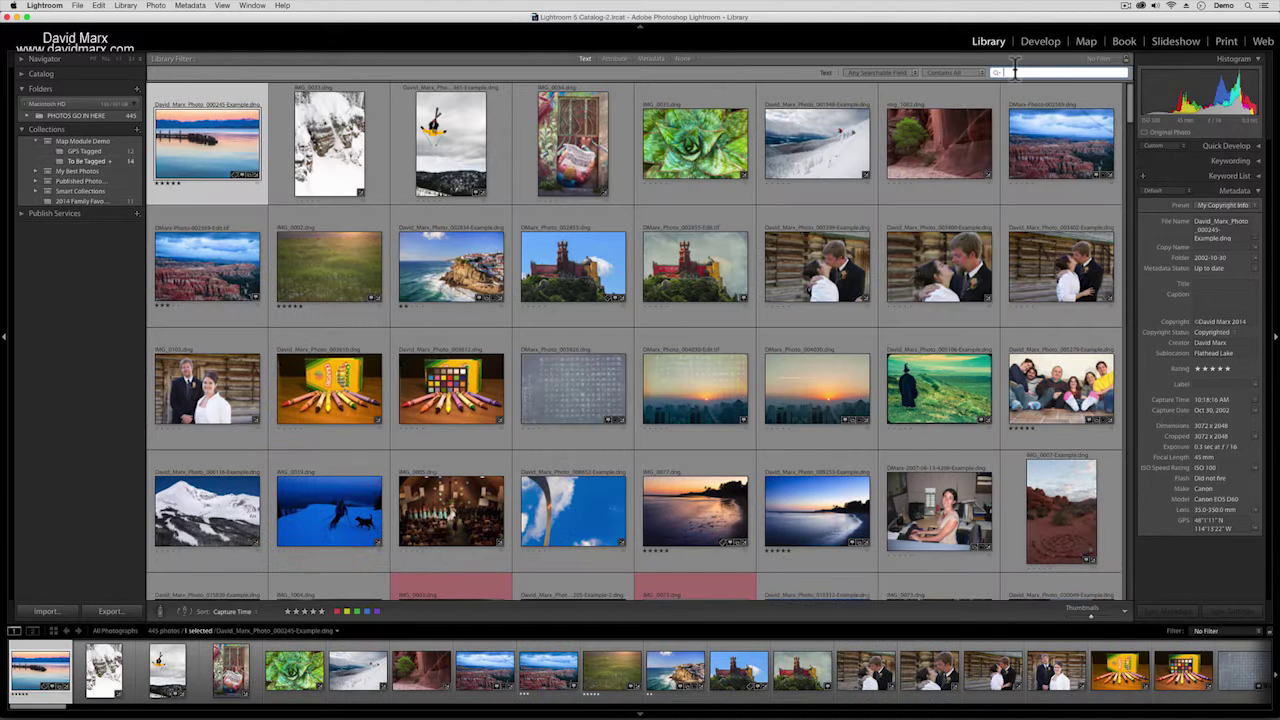
type("tal")
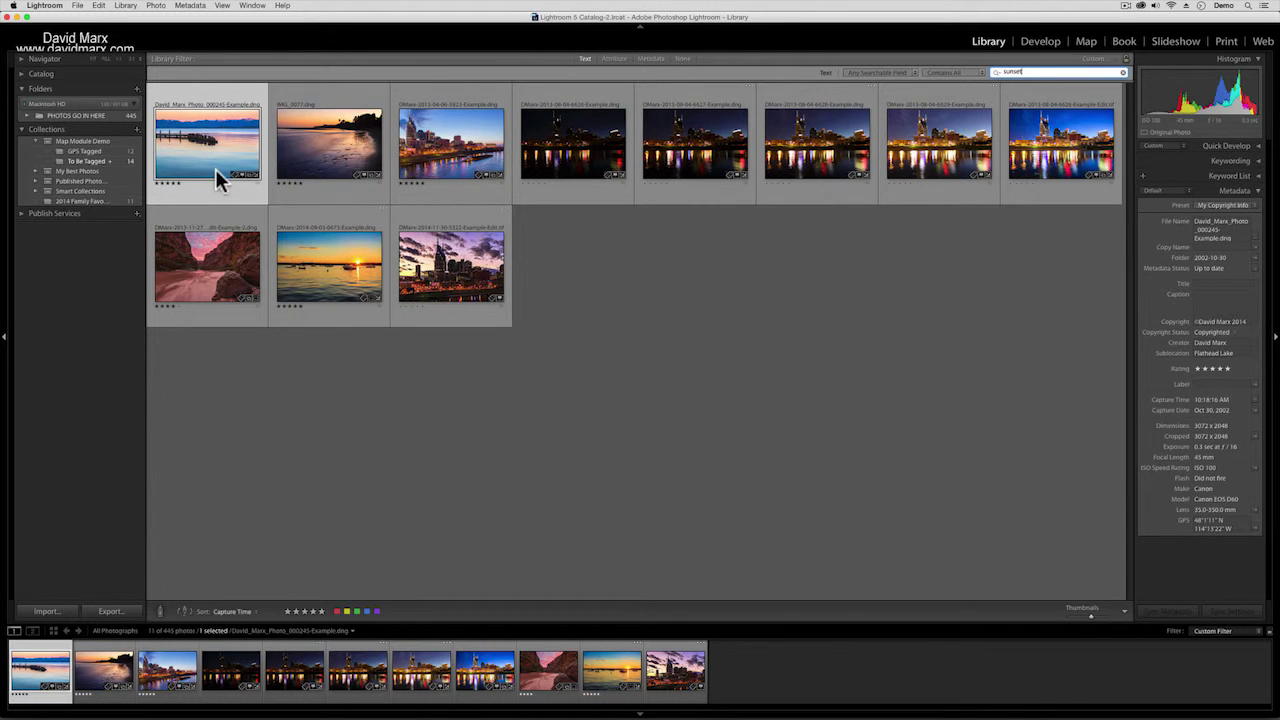
key("super+k")
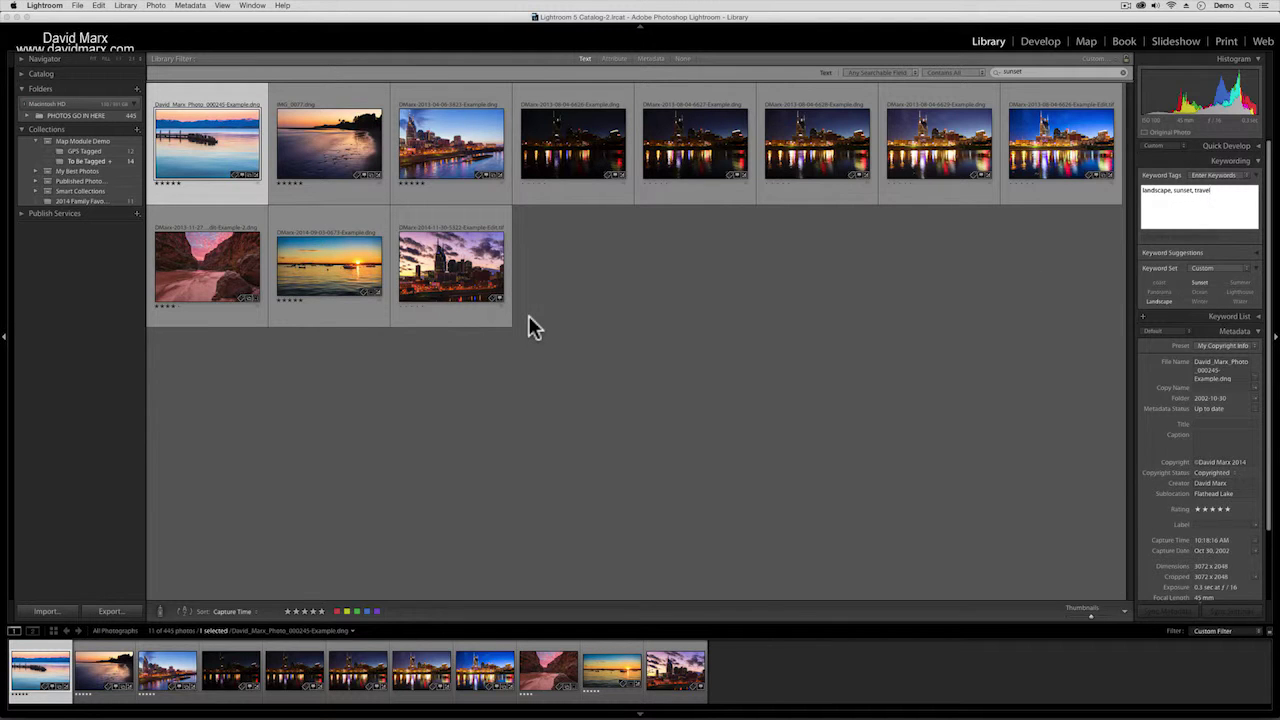
left_click(1166, 206)
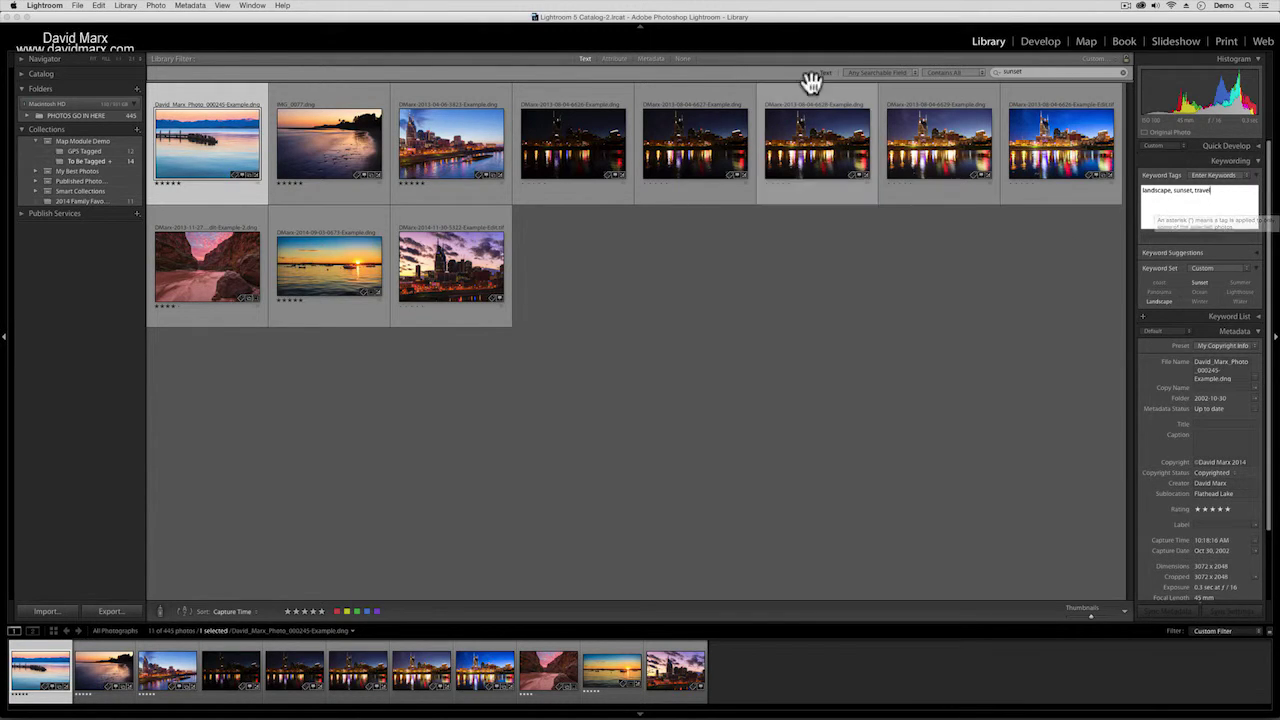
- Clear the text filter and view the Map Module Demo collection set in the Map module
left_click(683, 58)
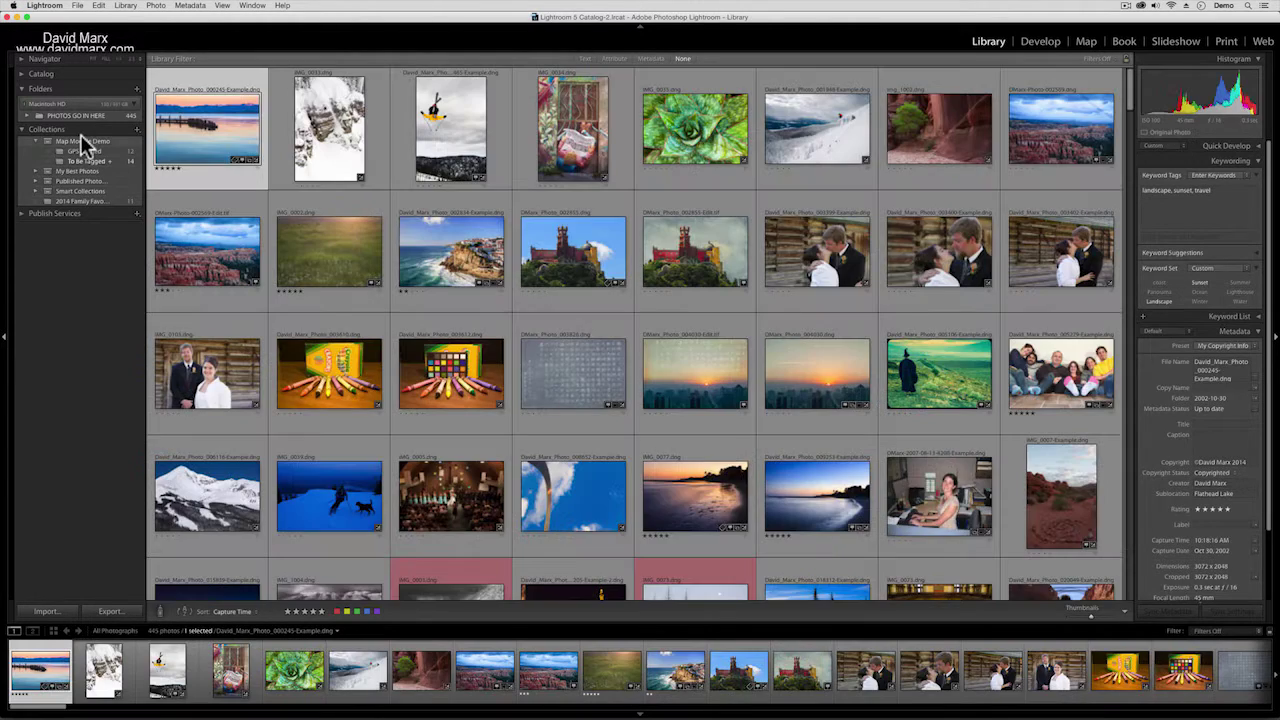
left_click(86, 141)
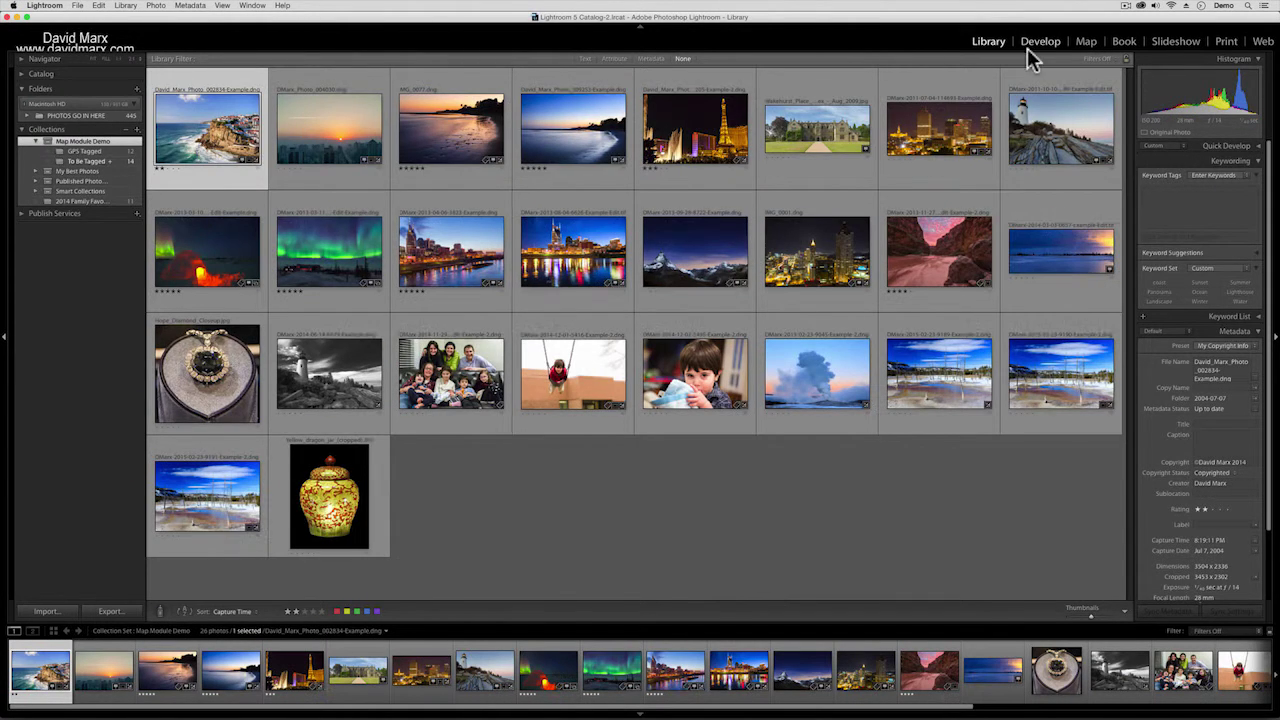
left_click(1086, 44)
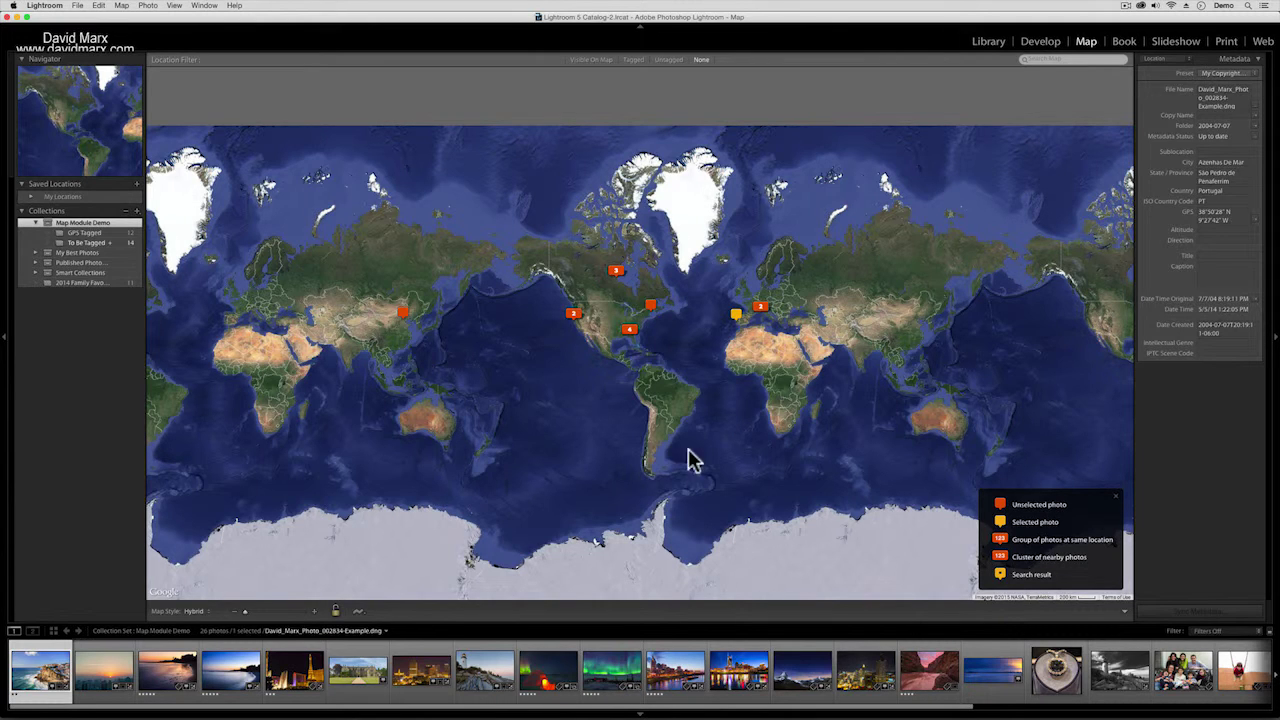
left_click(573, 316)
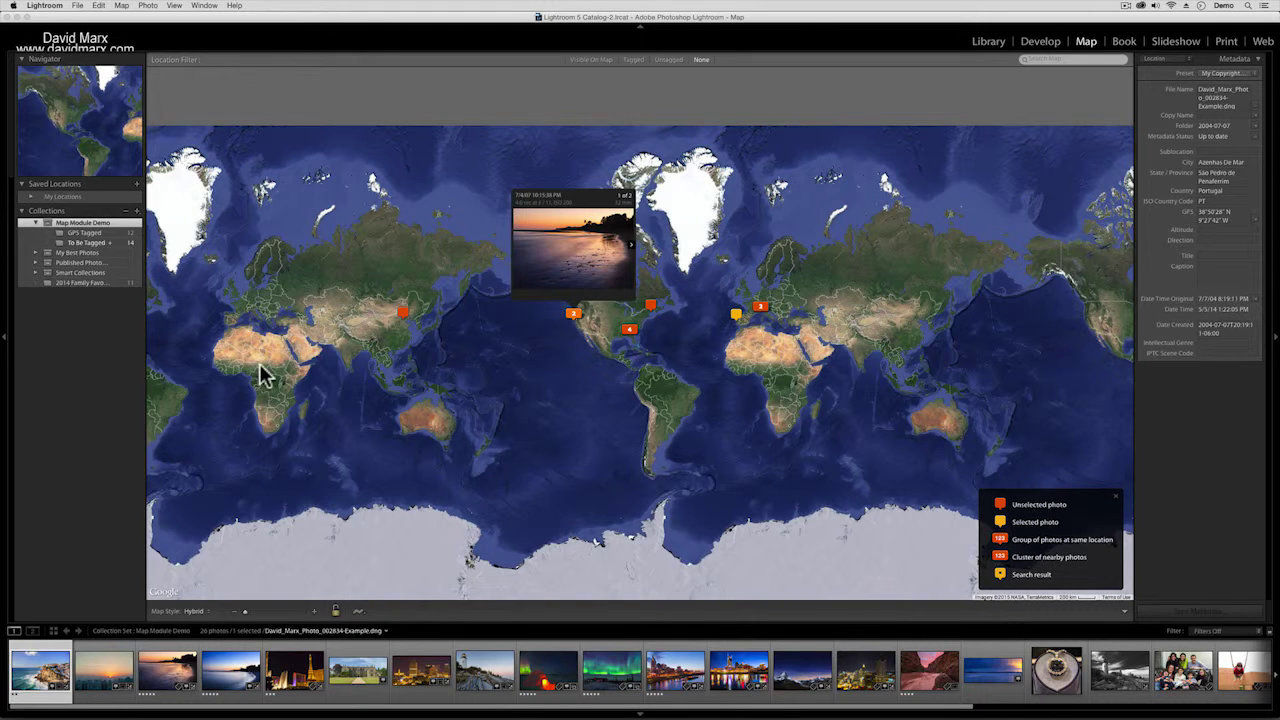
- Show the GPS Tagged collection and select the four-photo cluster in the southeastern US
left_click(99, 231)
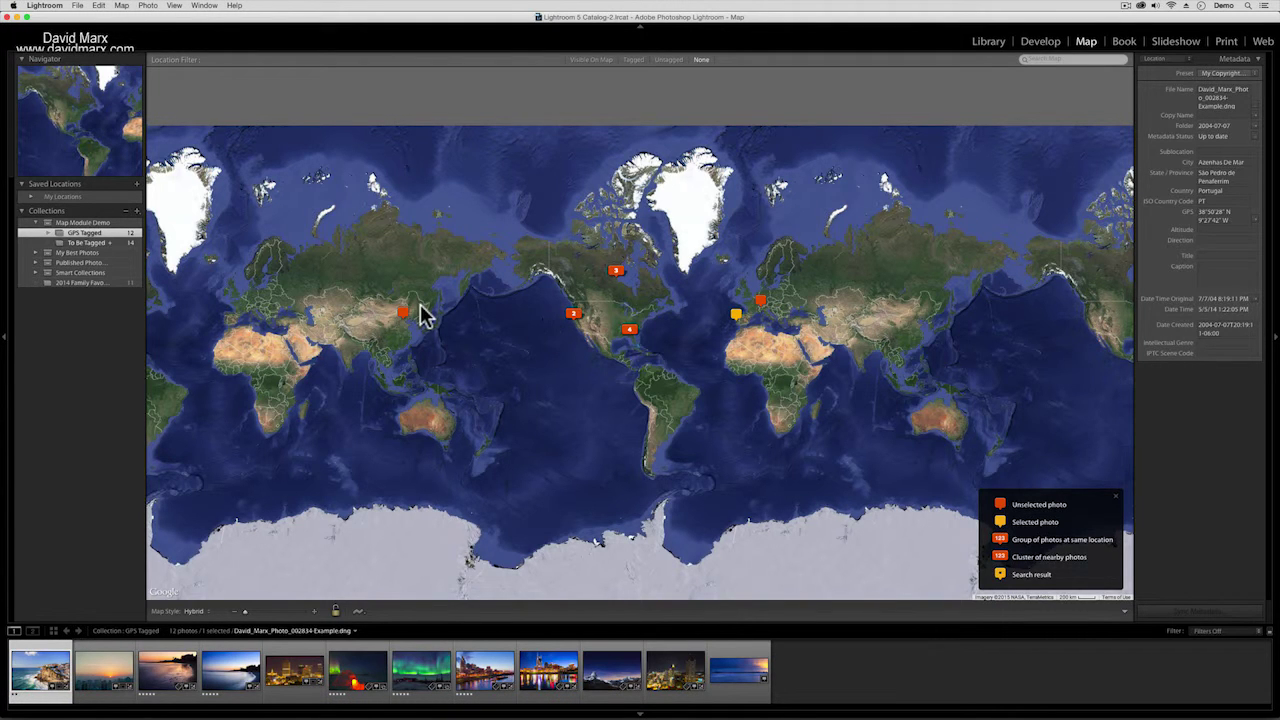
mouse_move(629, 333)
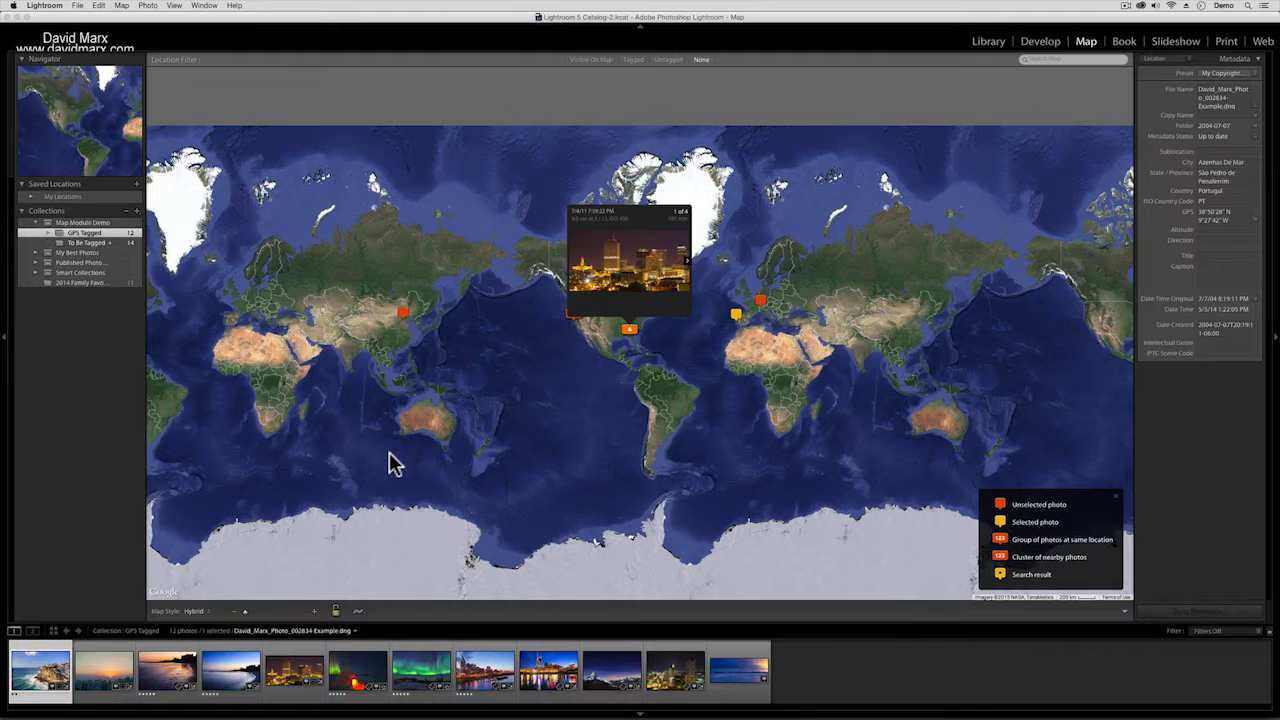
left_click_drag(631, 324, 632, 334)
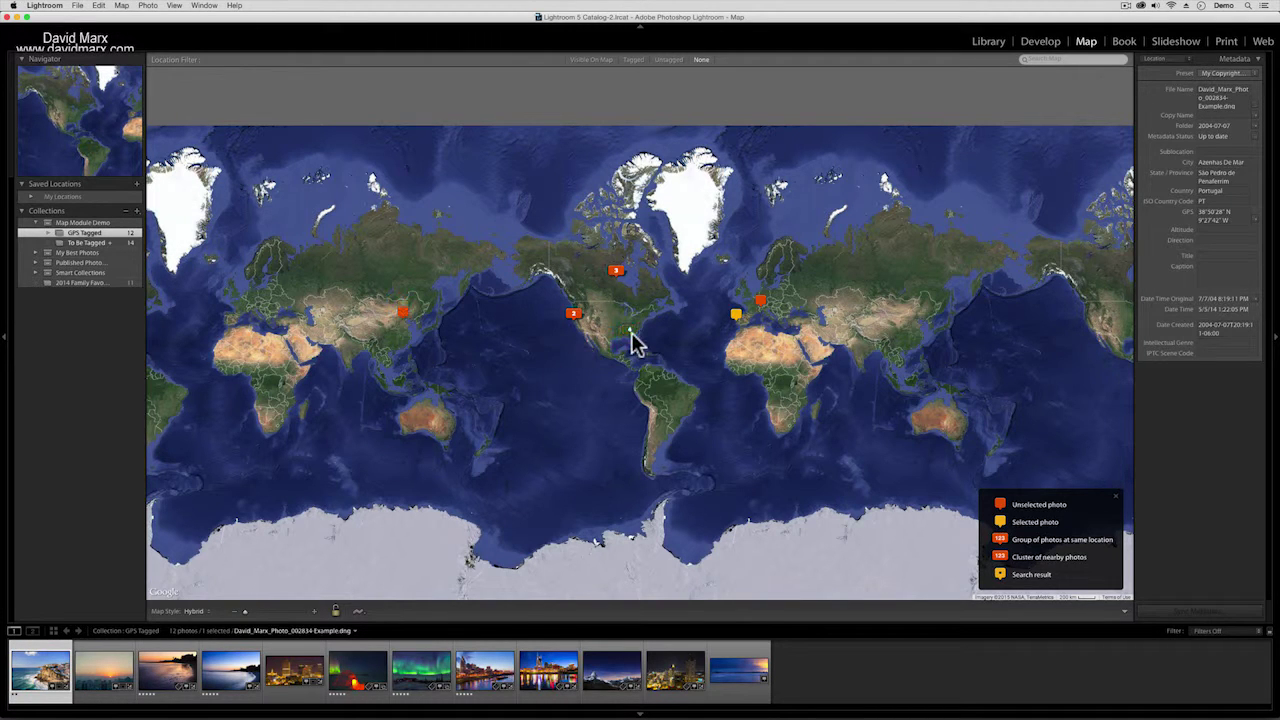
mouse_move(631, 335)
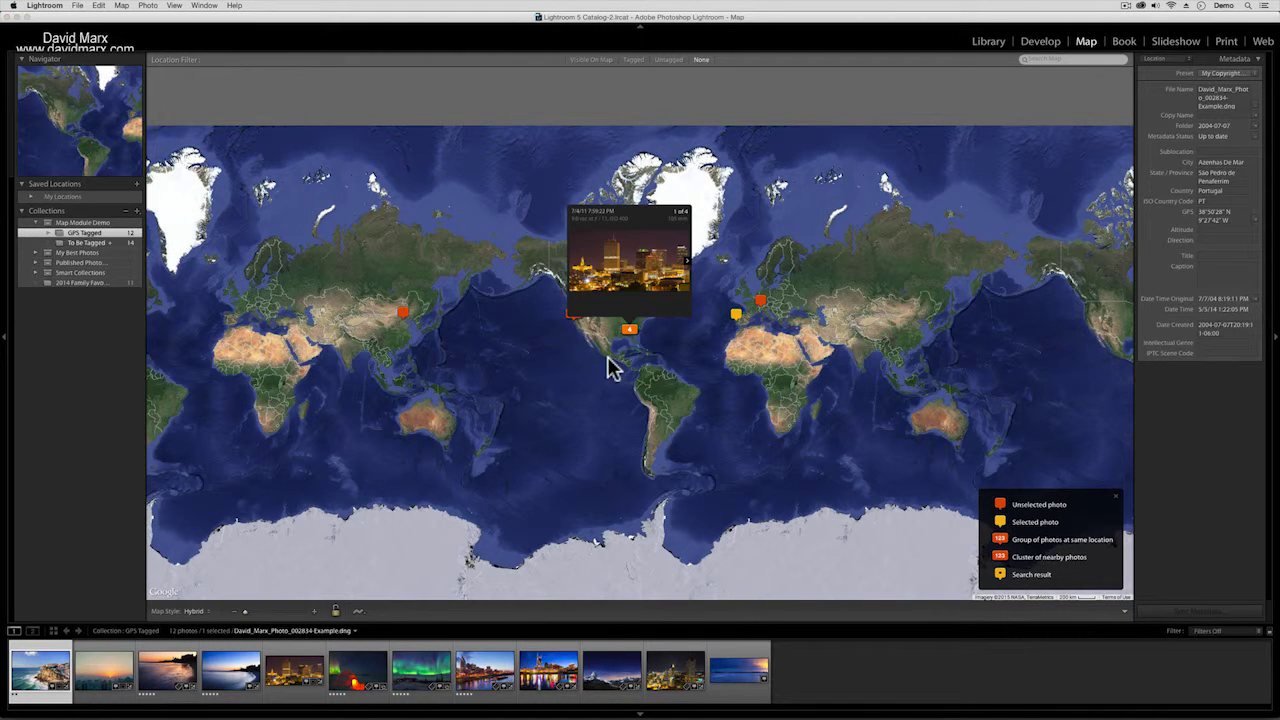
left_click(630, 333)
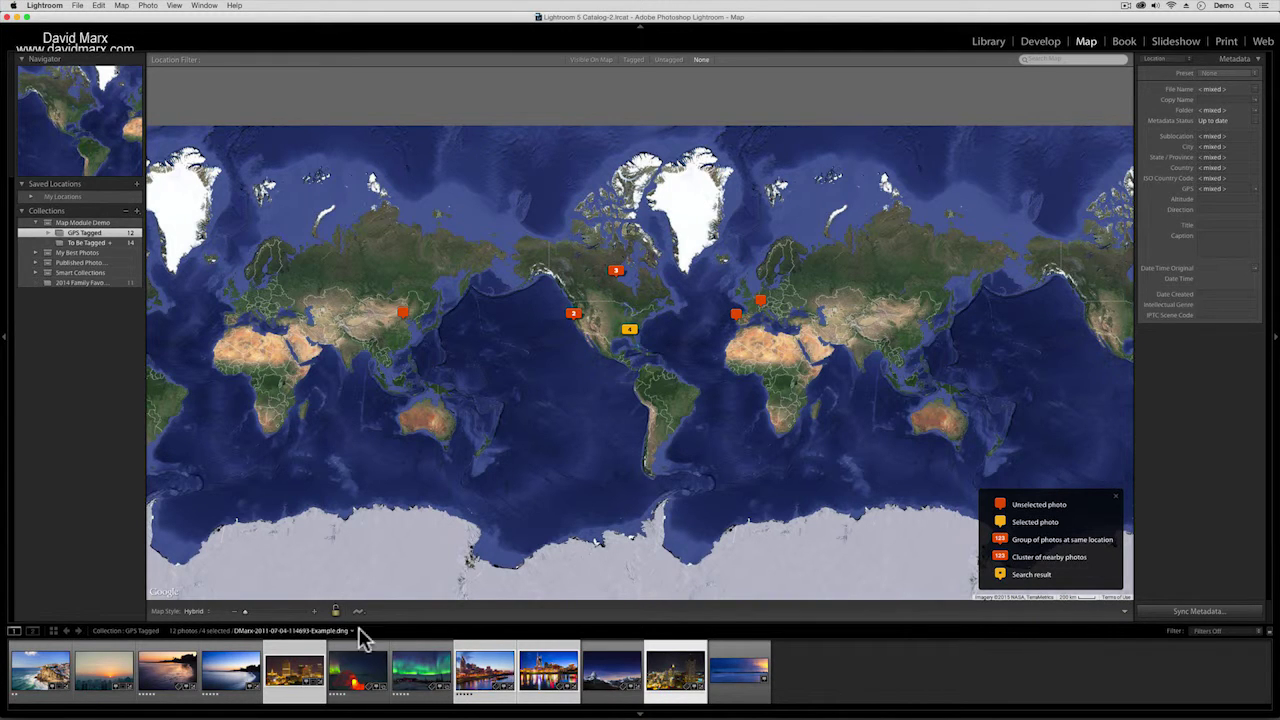
- Zoom into the southeastern US cluster and select the single photo pinned near Atlanta
right_click(630, 333)
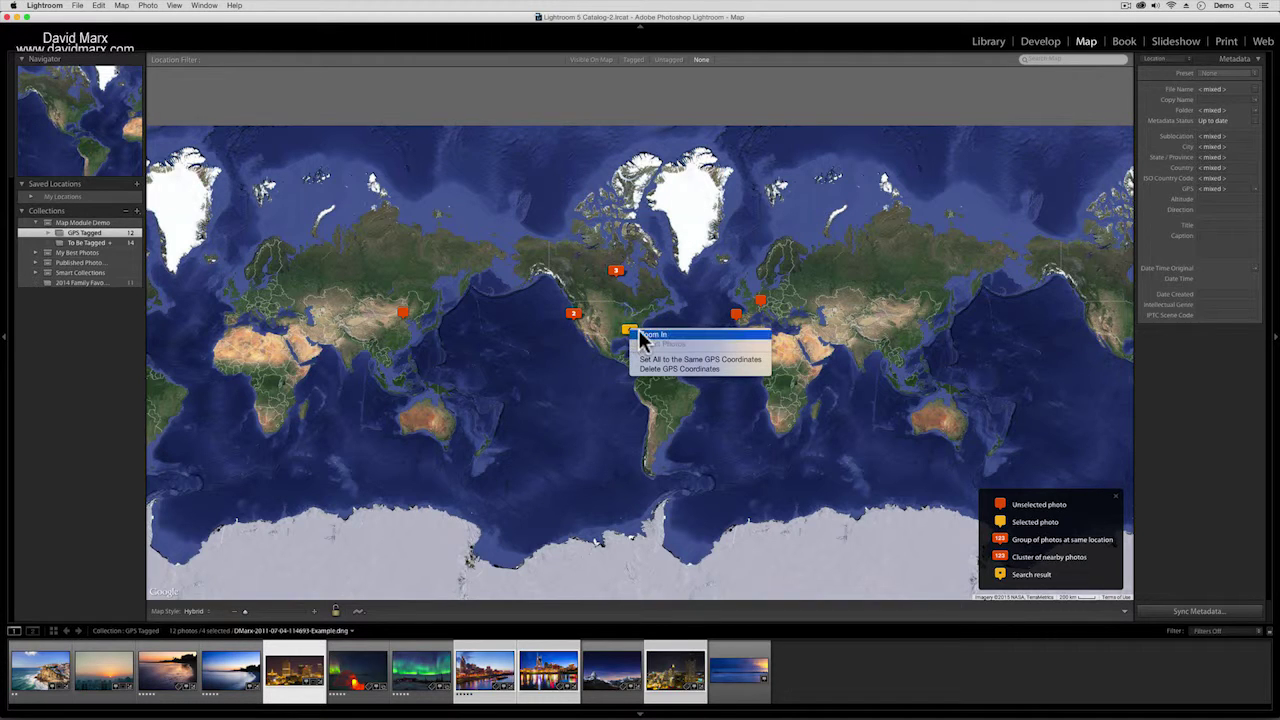
left_click(652, 335)
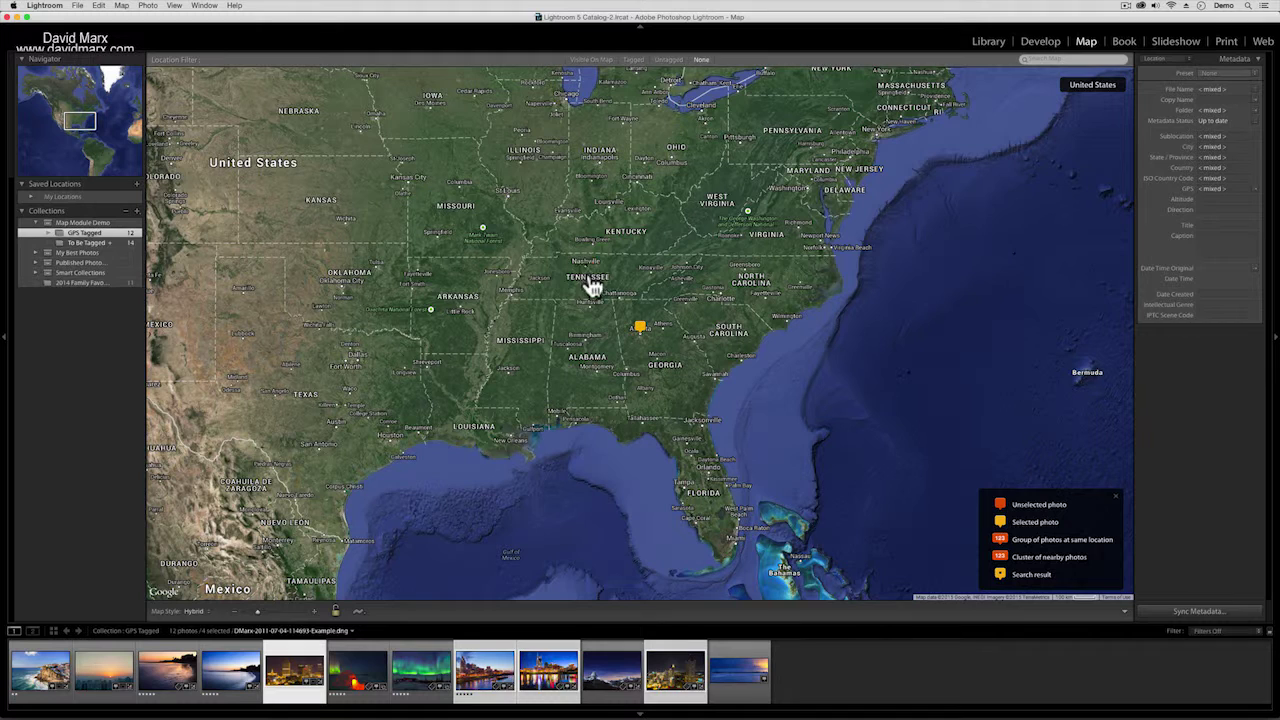
mouse_move(588, 275)
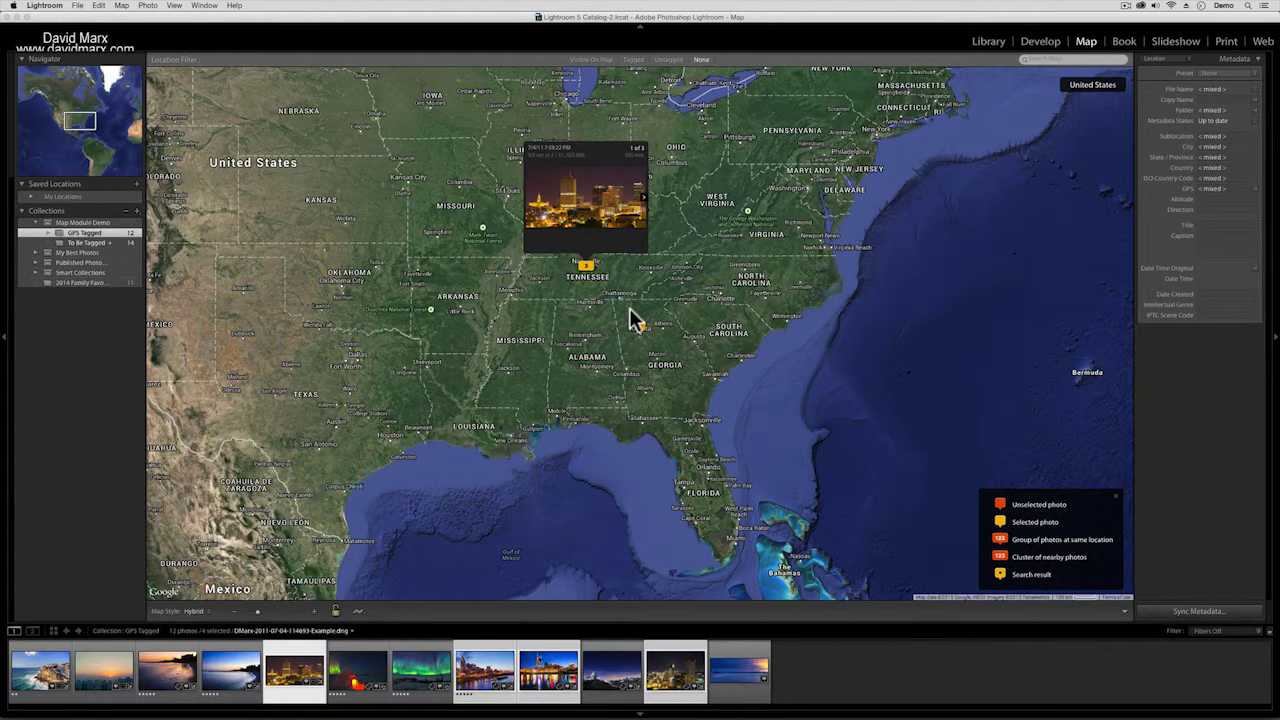
left_click(660, 357)
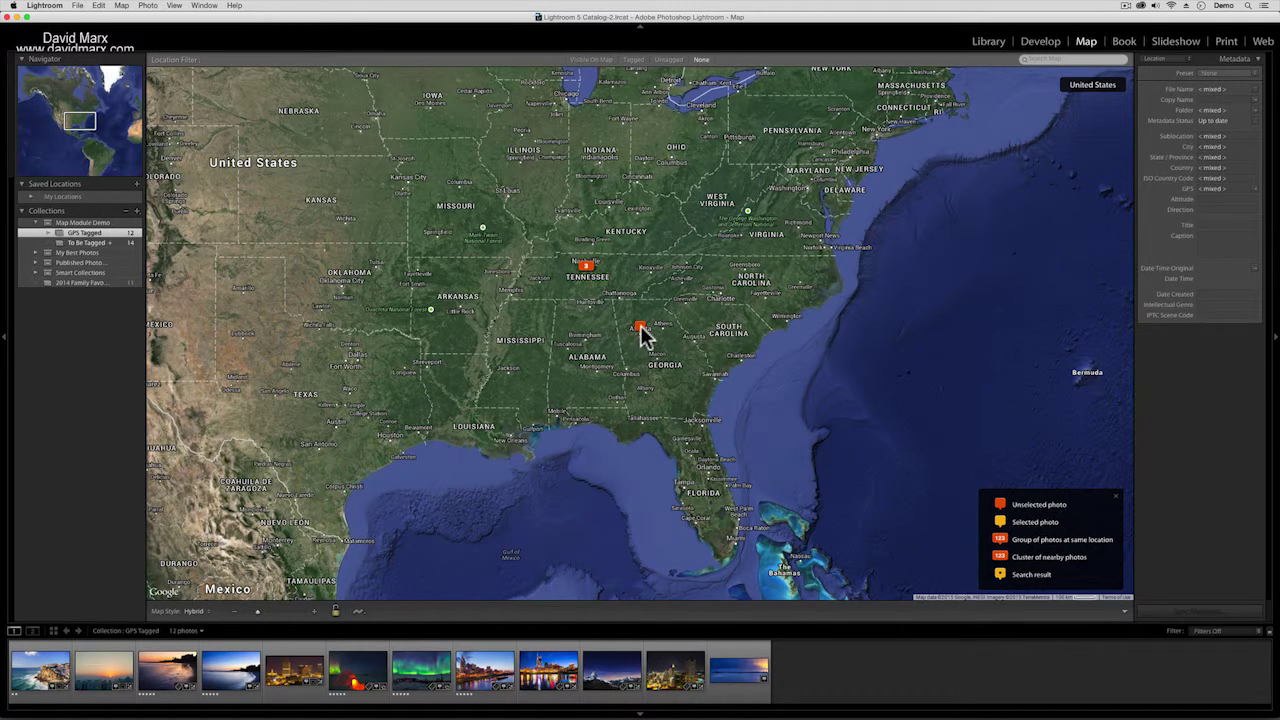
mouse_move(640, 333)
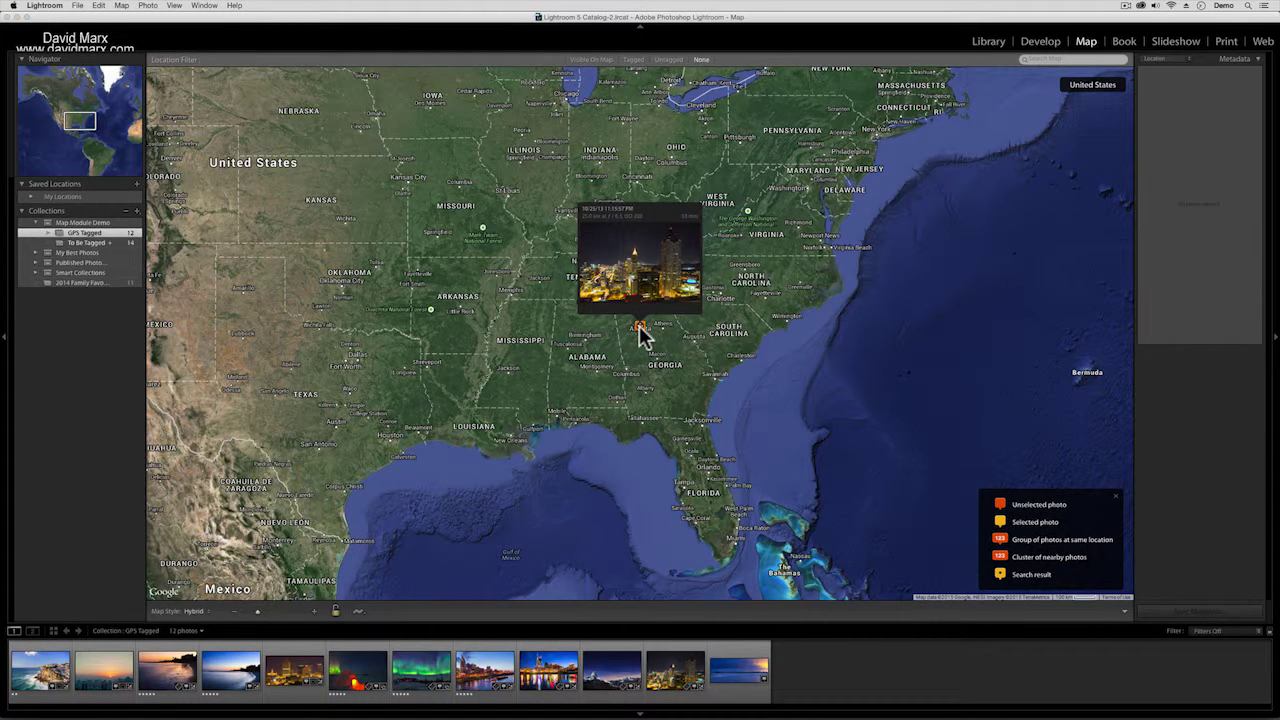
left_click(640, 330)
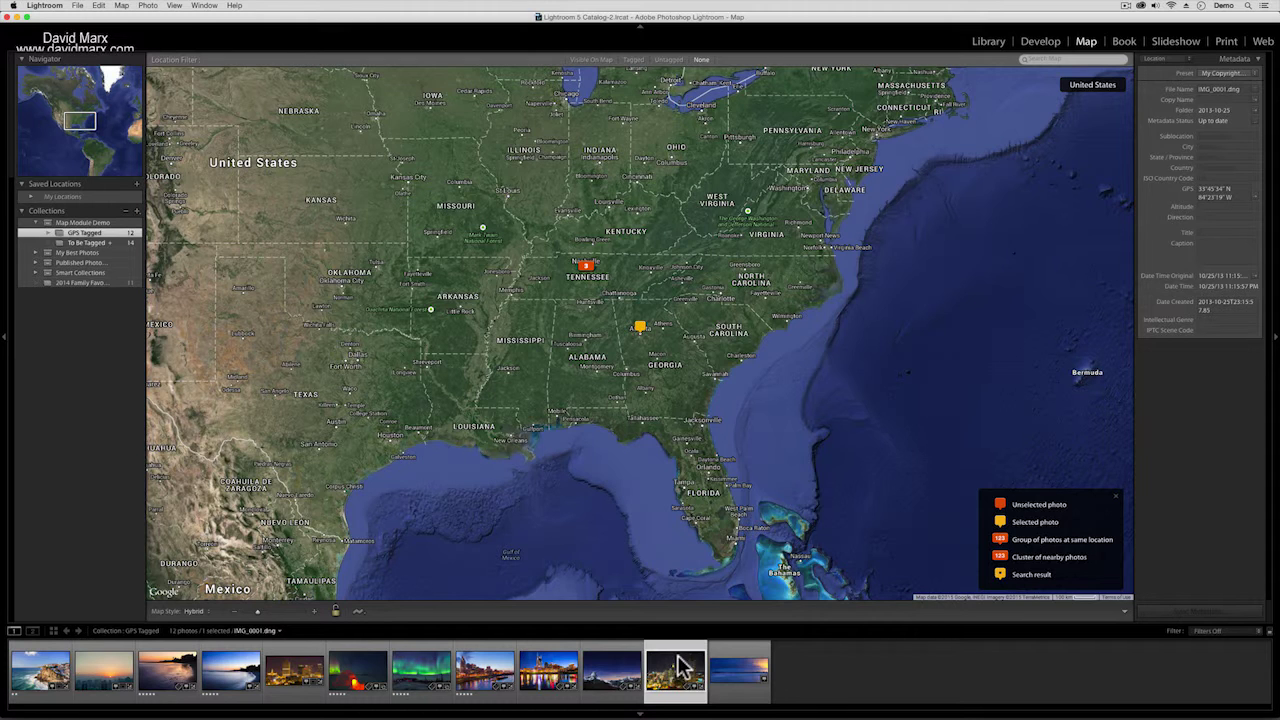
- Jump from the Atlanta photo to its 2013-10-25 folder in the Library
right_click(672, 672)
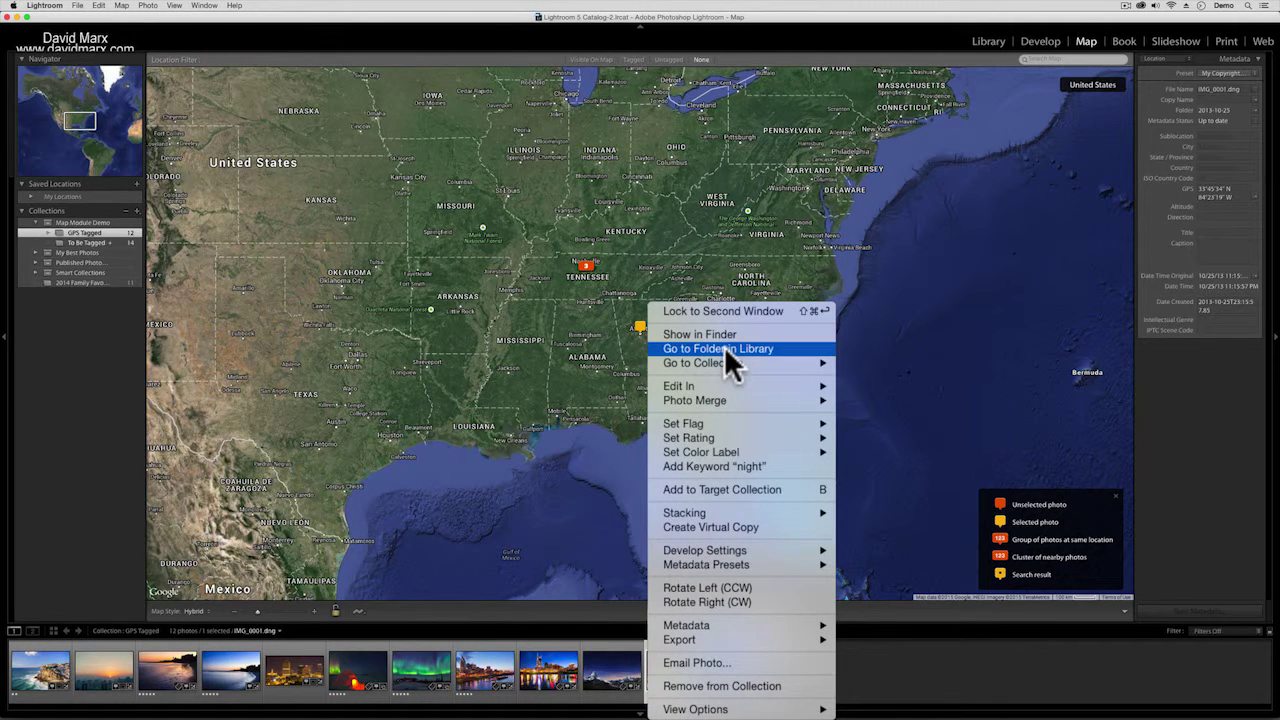
left_click(724, 346)
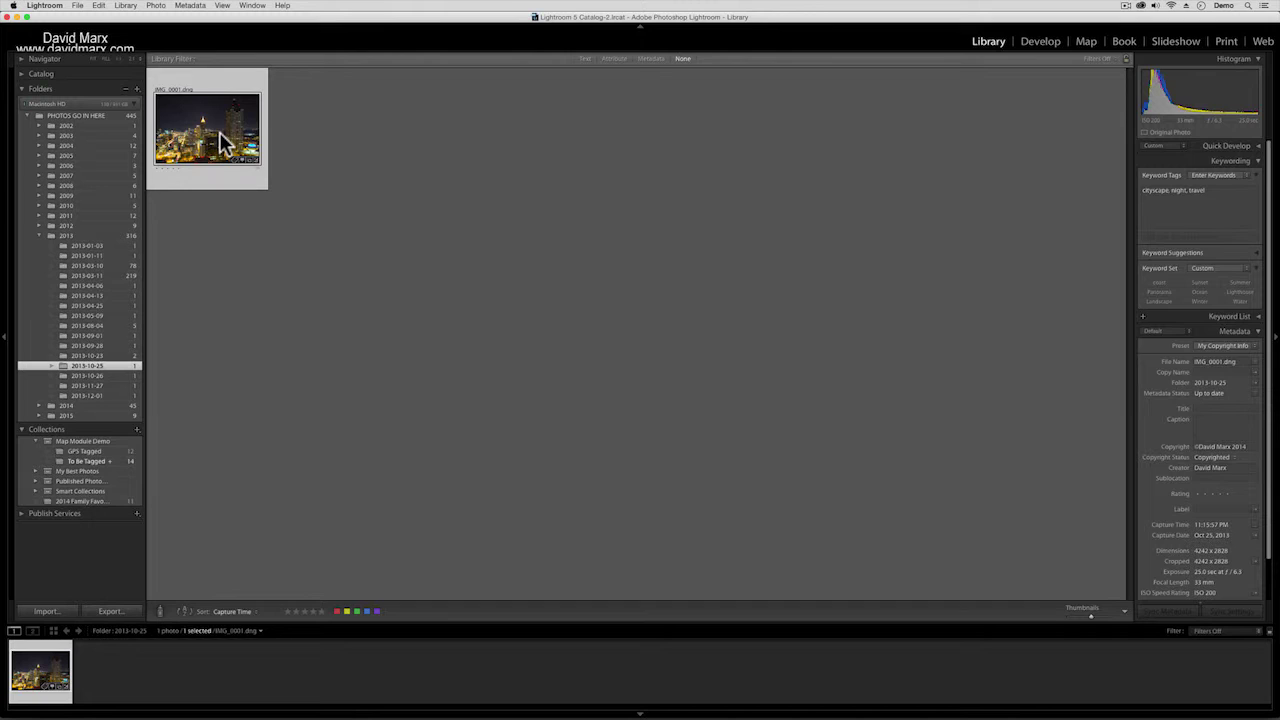
mouse_move(222, 142)
- Show the GPS Tagged collection on the map again and zoom into the Tennessee cluster
left_click(98, 451)
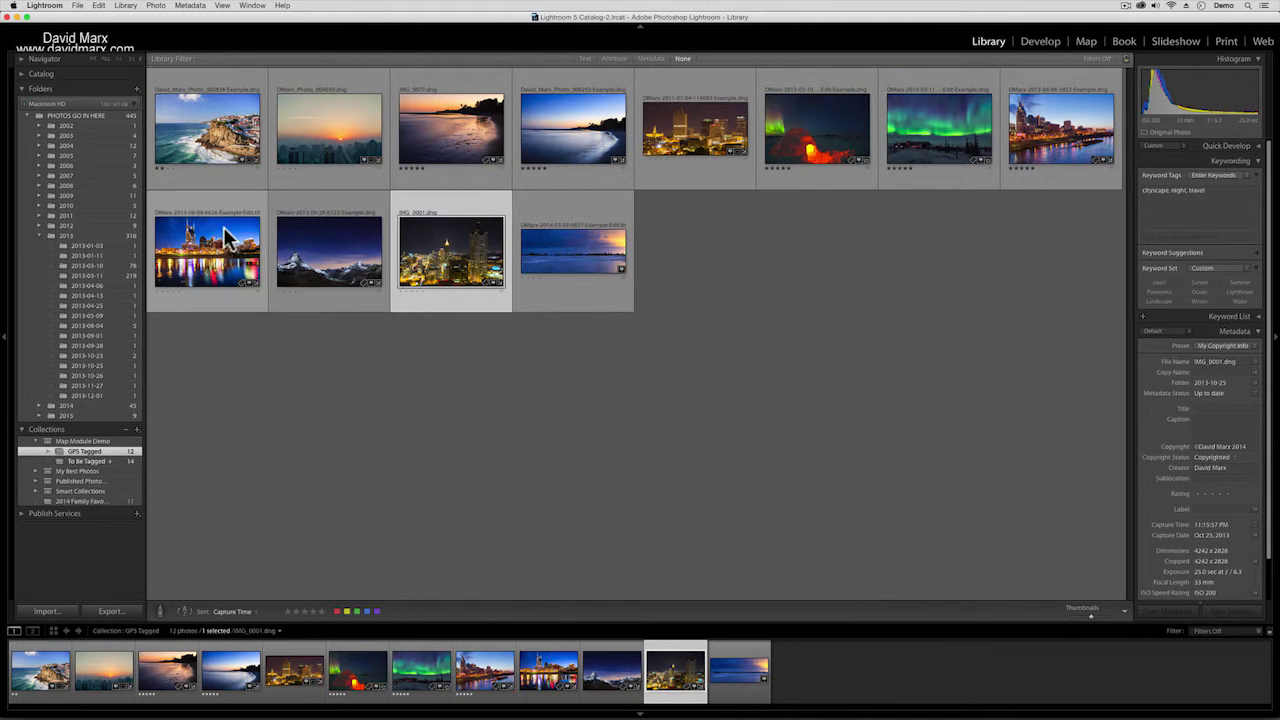
left_click(1090, 44)
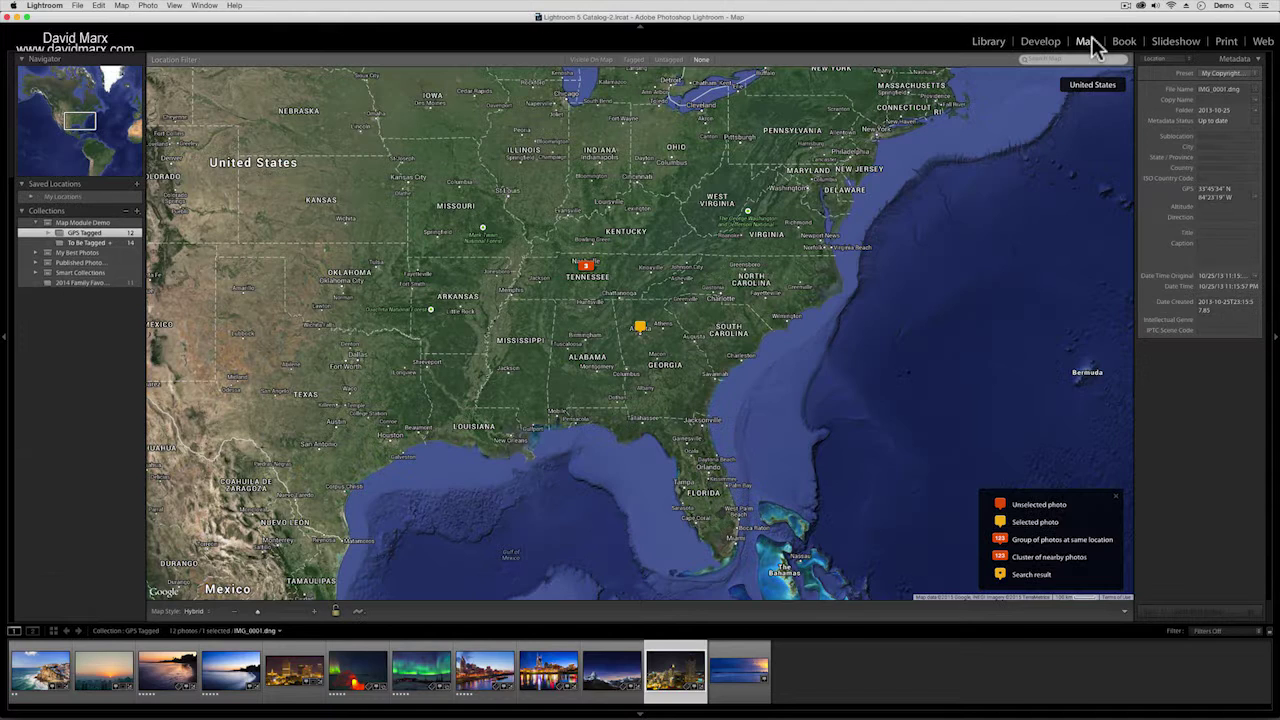
left_click(587, 267)
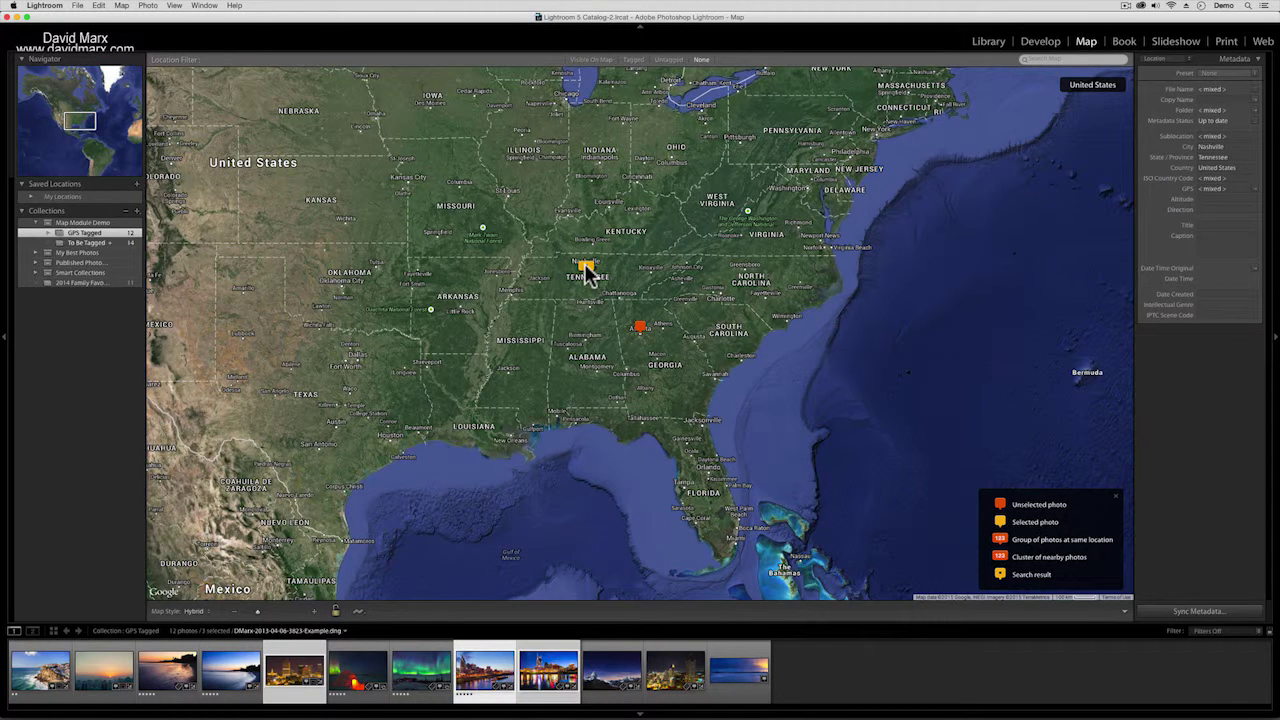
double_click(592, 272)
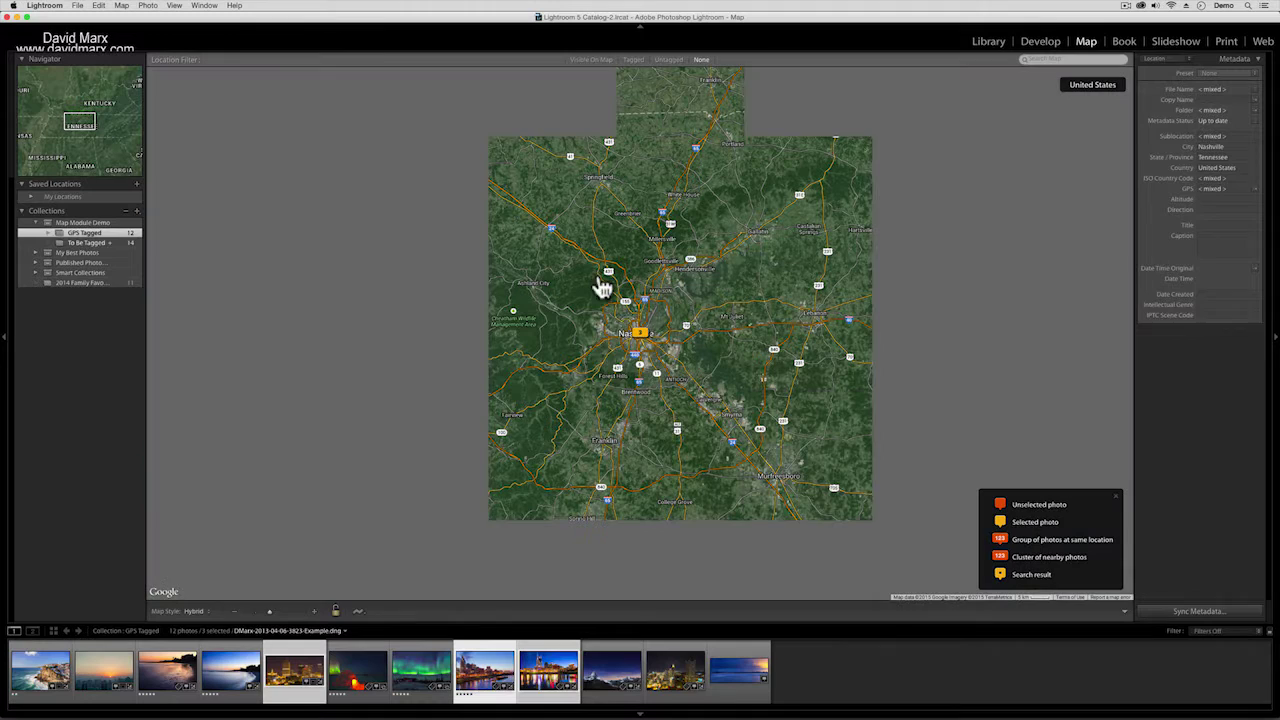
- Preview another Nashville photo, clear the selection, and zoom in closer on central Nashville
left_click(640, 336)
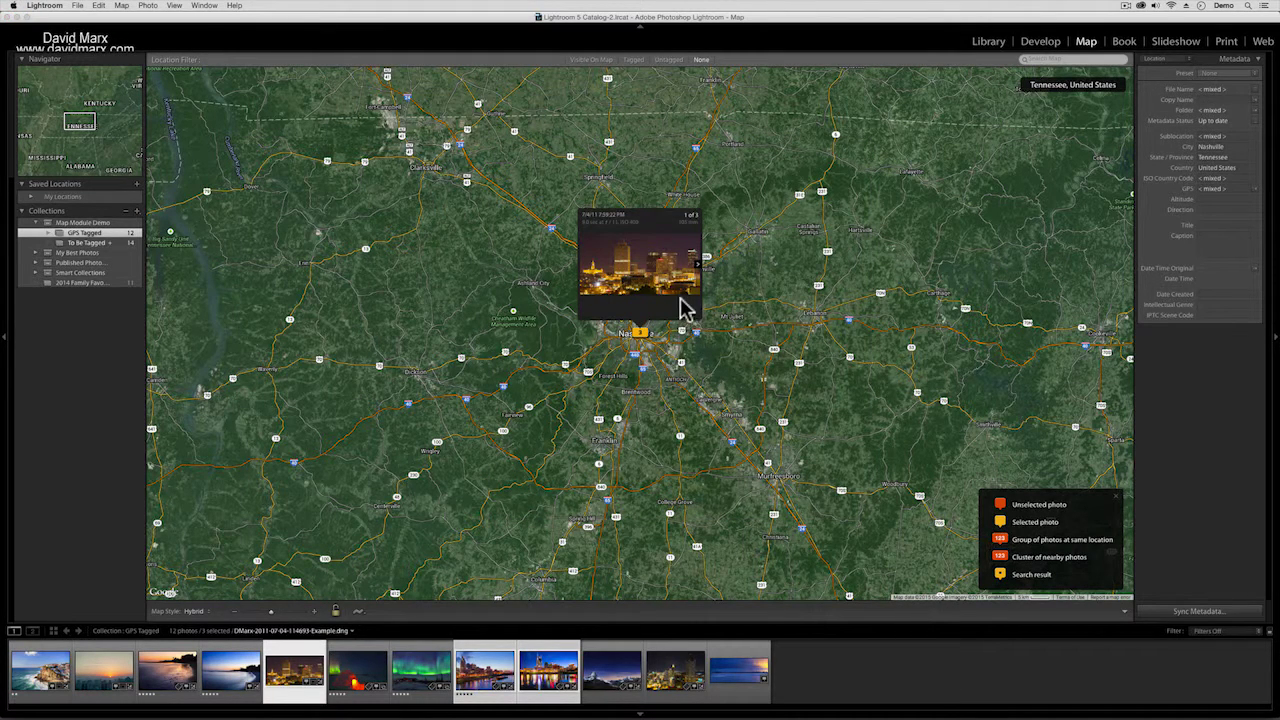
left_click(645, 375)
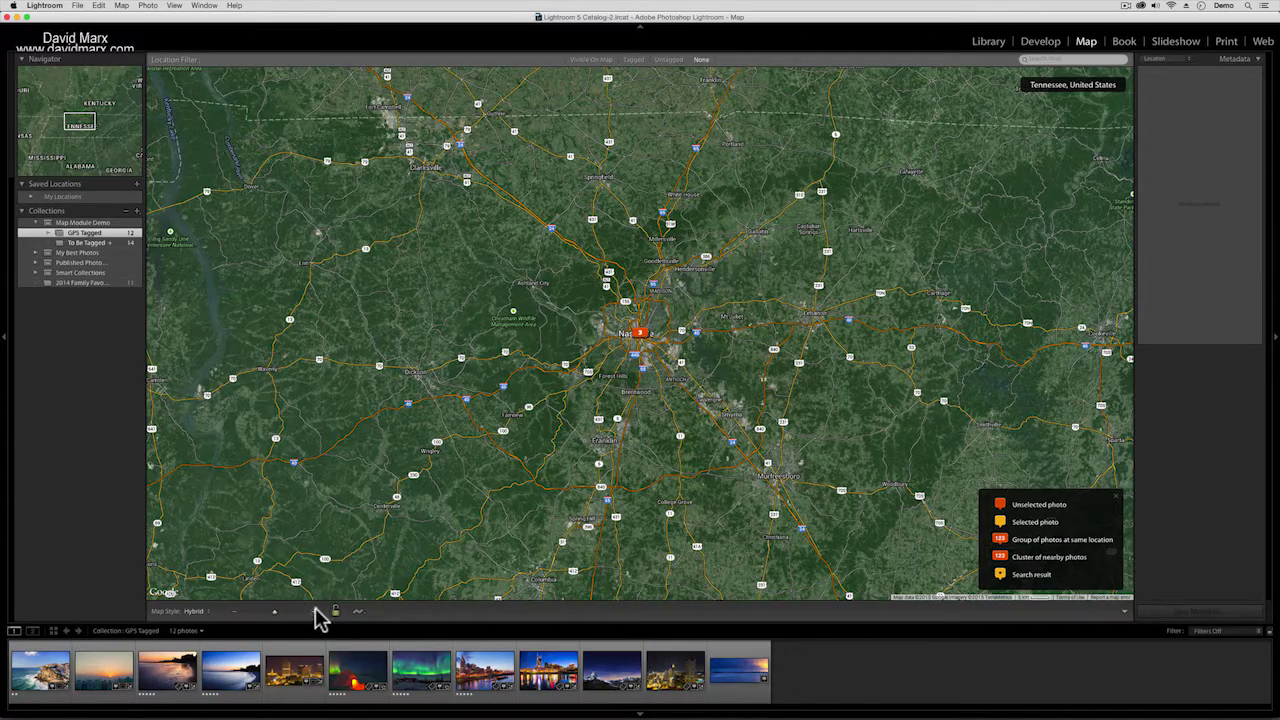
left_click(315, 609)
left_click(314, 610)
left_click(312, 612)
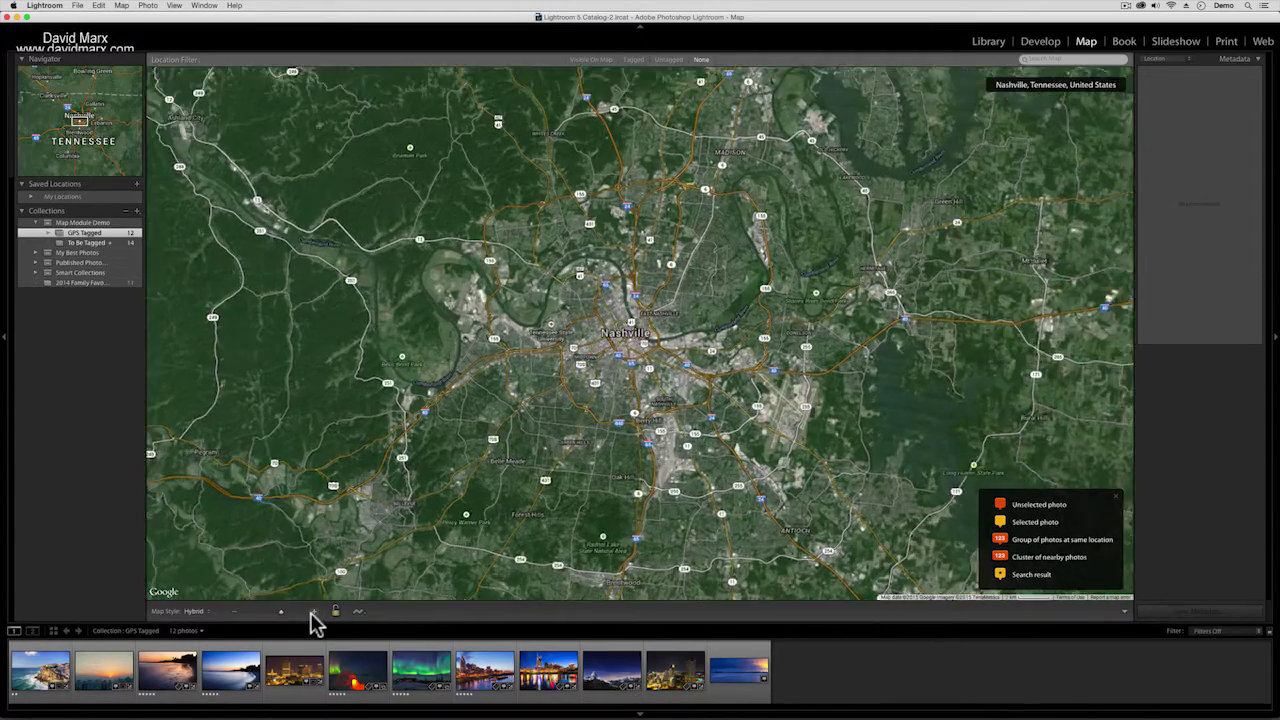
left_click(314, 612)
left_click(314, 612)
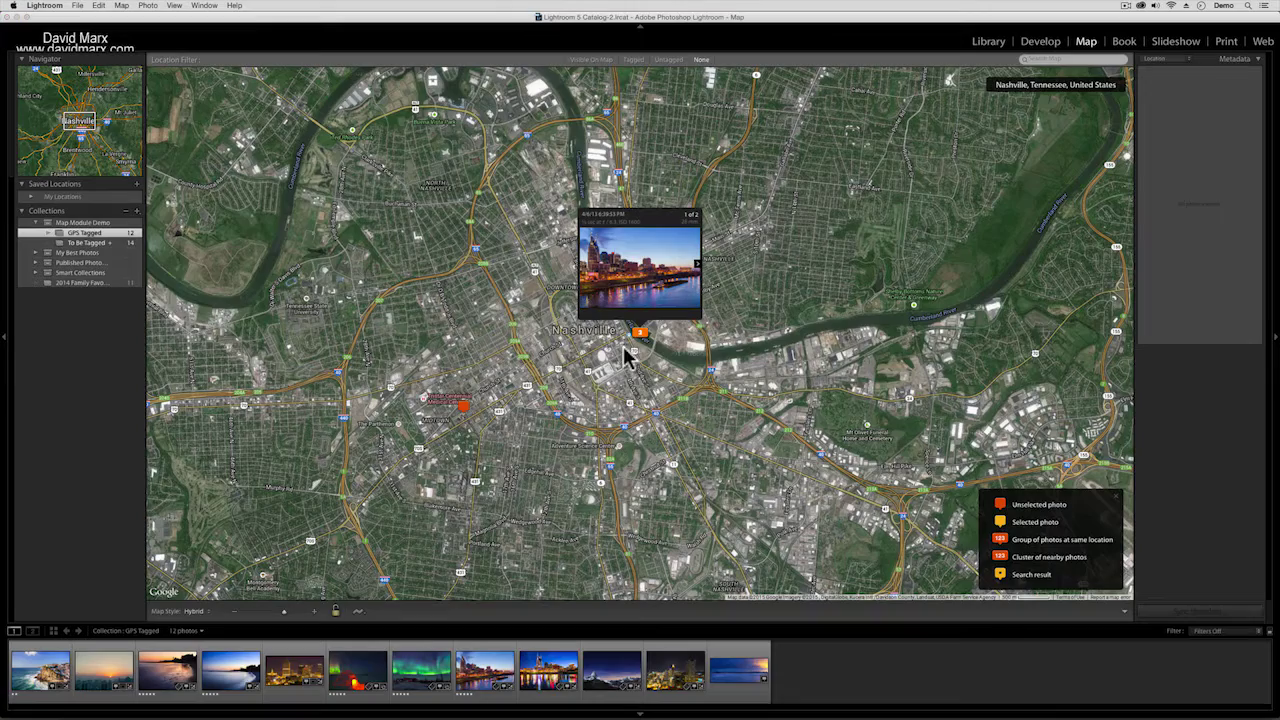
- Preview each downtown Nashville marker's photo, ending on the Vanderbilt Plaza Hotel shot
left_click(313, 611)
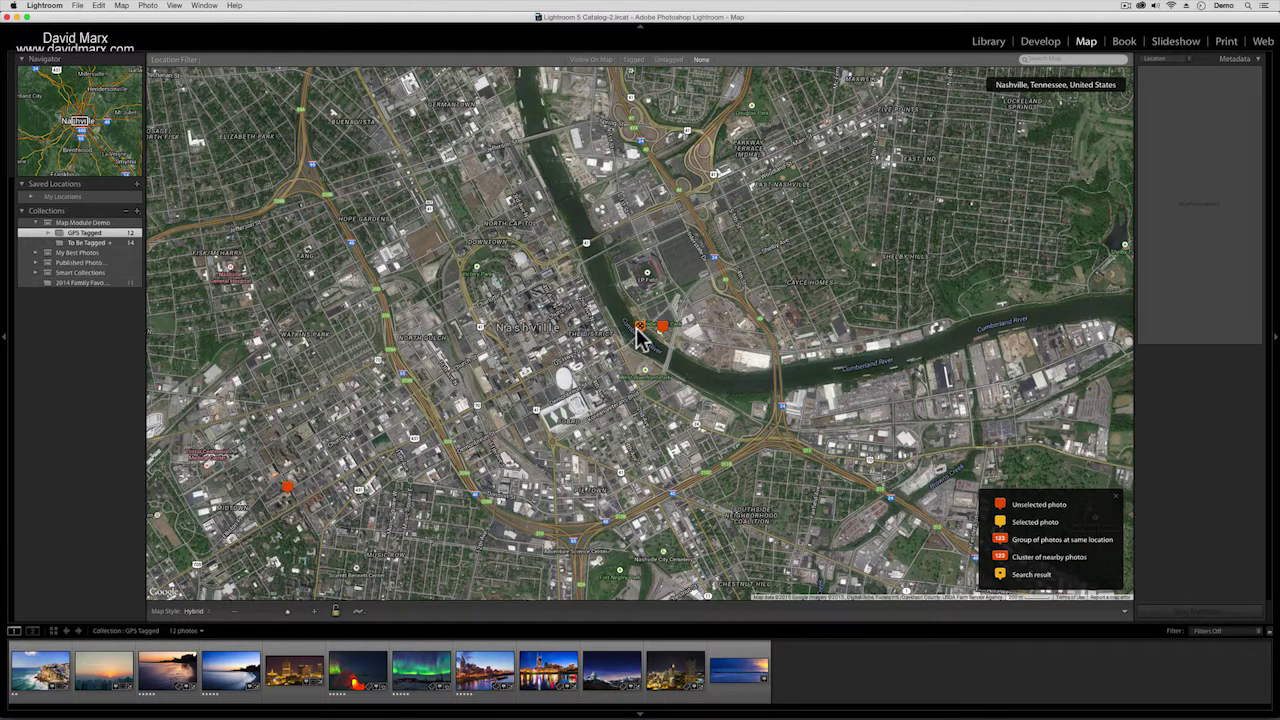
left_click(289, 494)
left_click(660, 330)
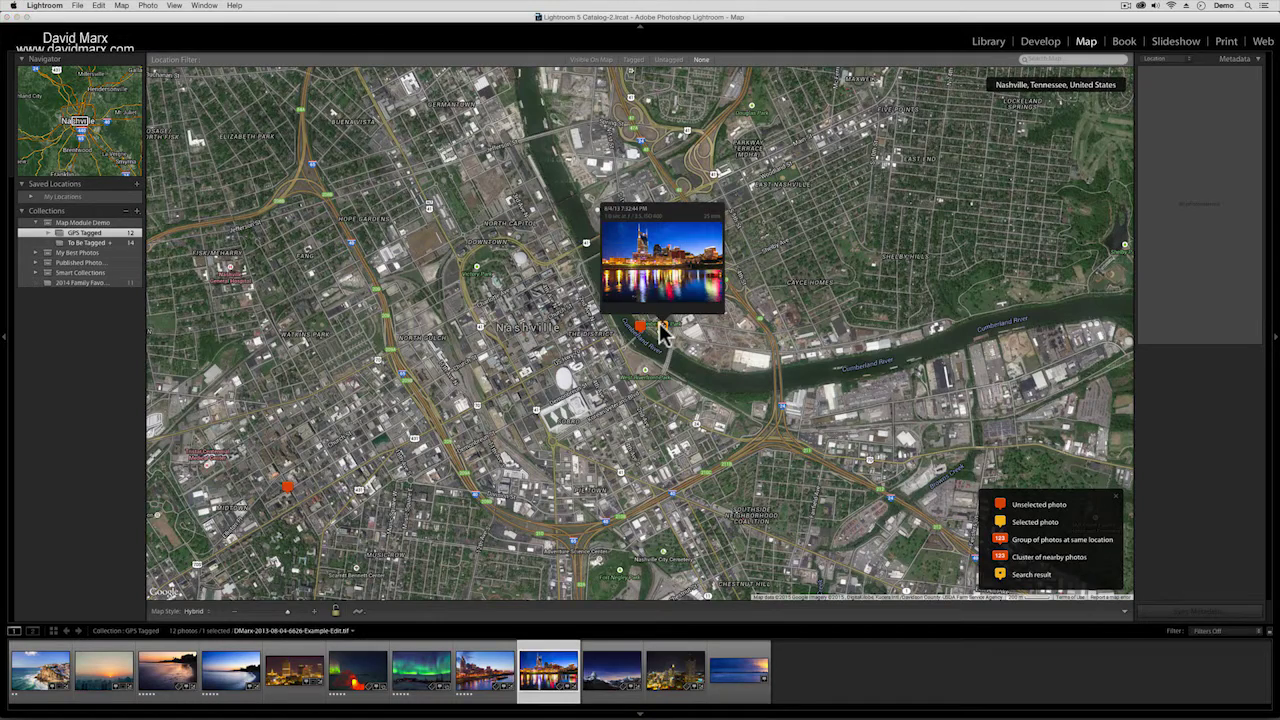
left_click(639, 327)
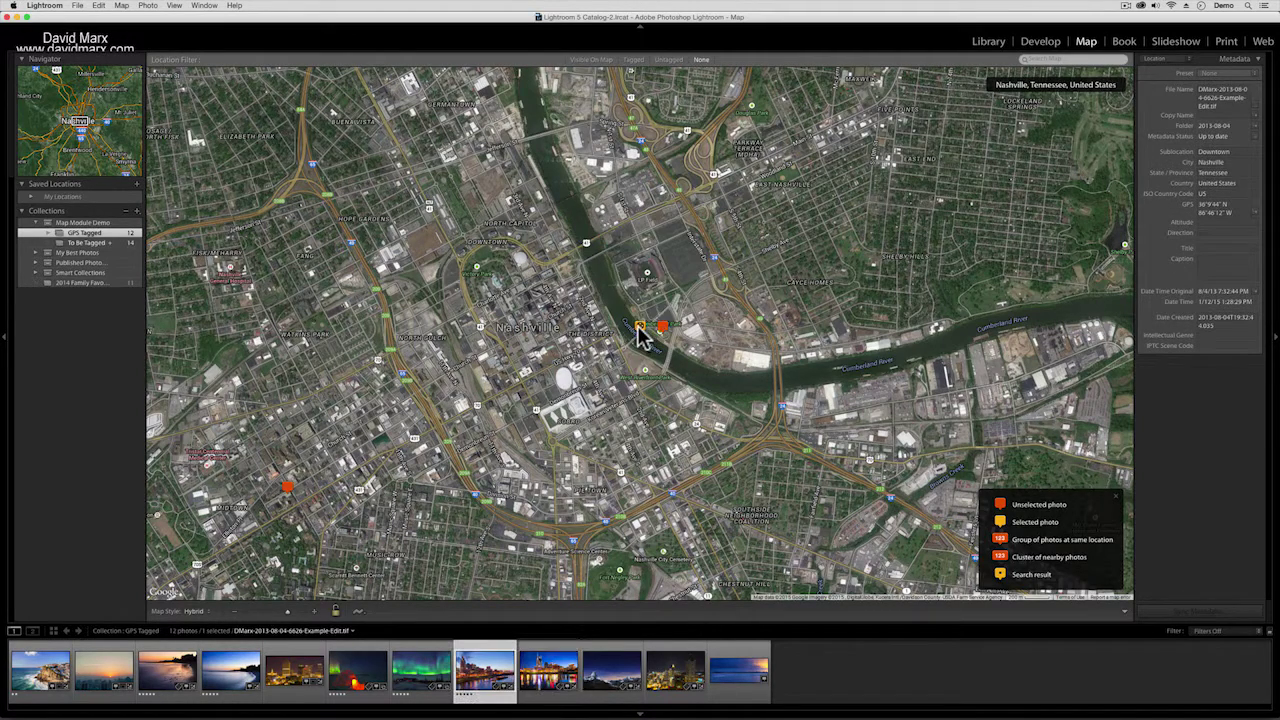
left_click(287, 489)
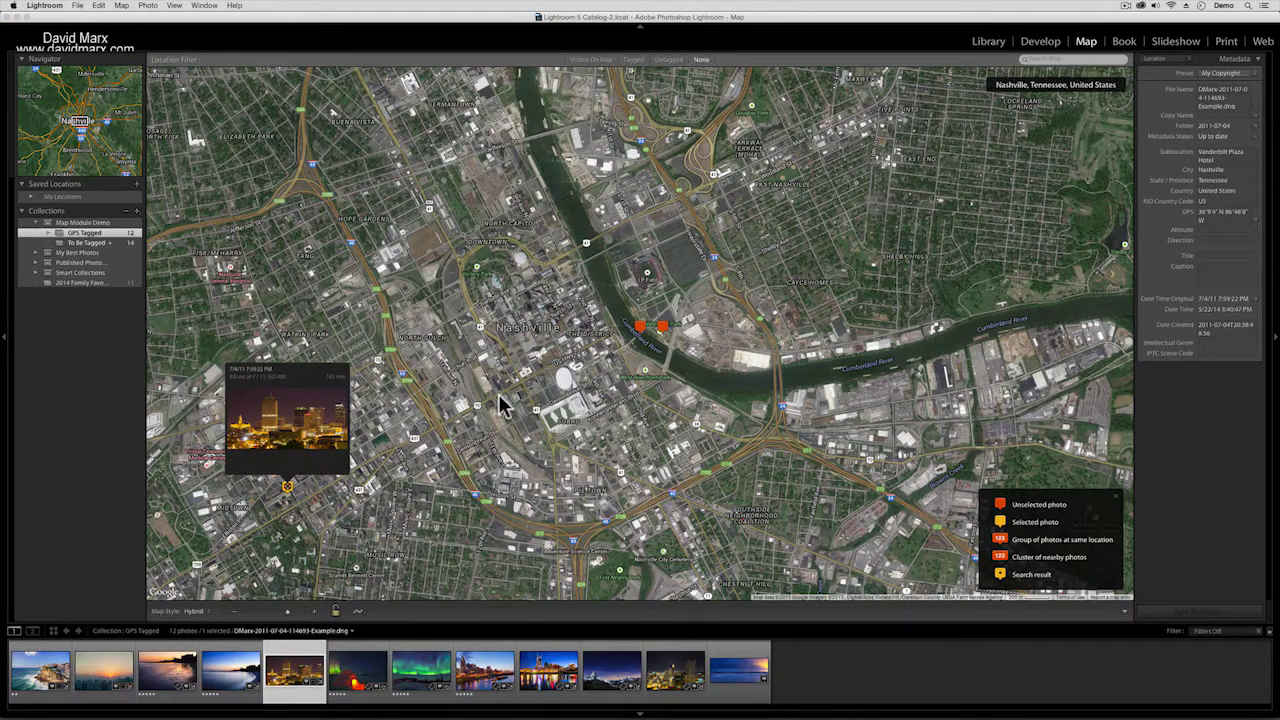
- Zoom the map back out to greater Nashville
left_click(231, 612)
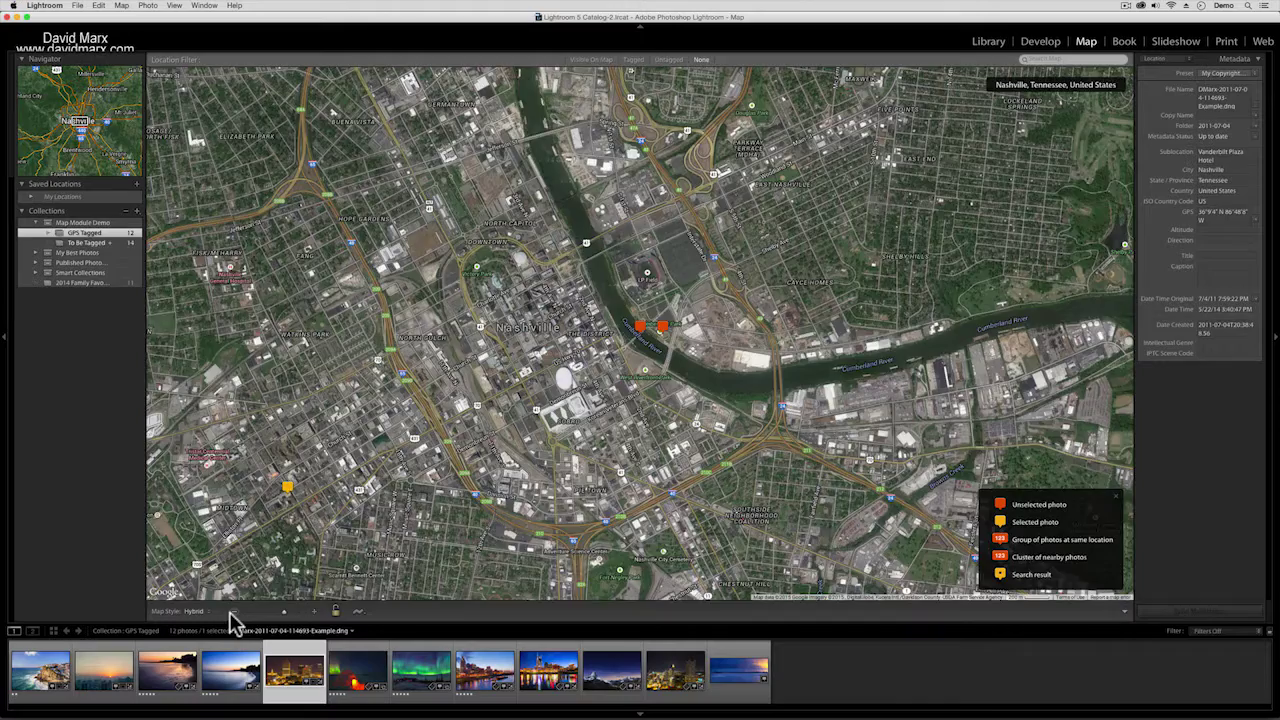
left_click(231, 612)
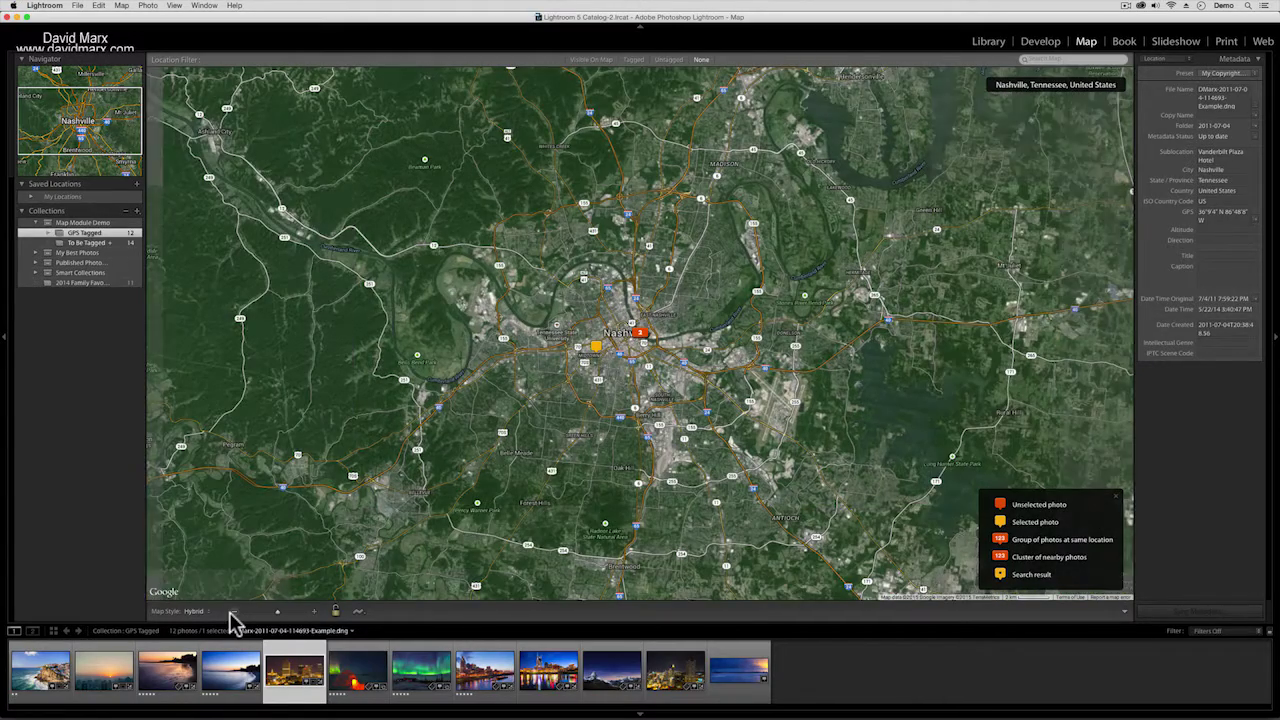
left_click(231, 612)
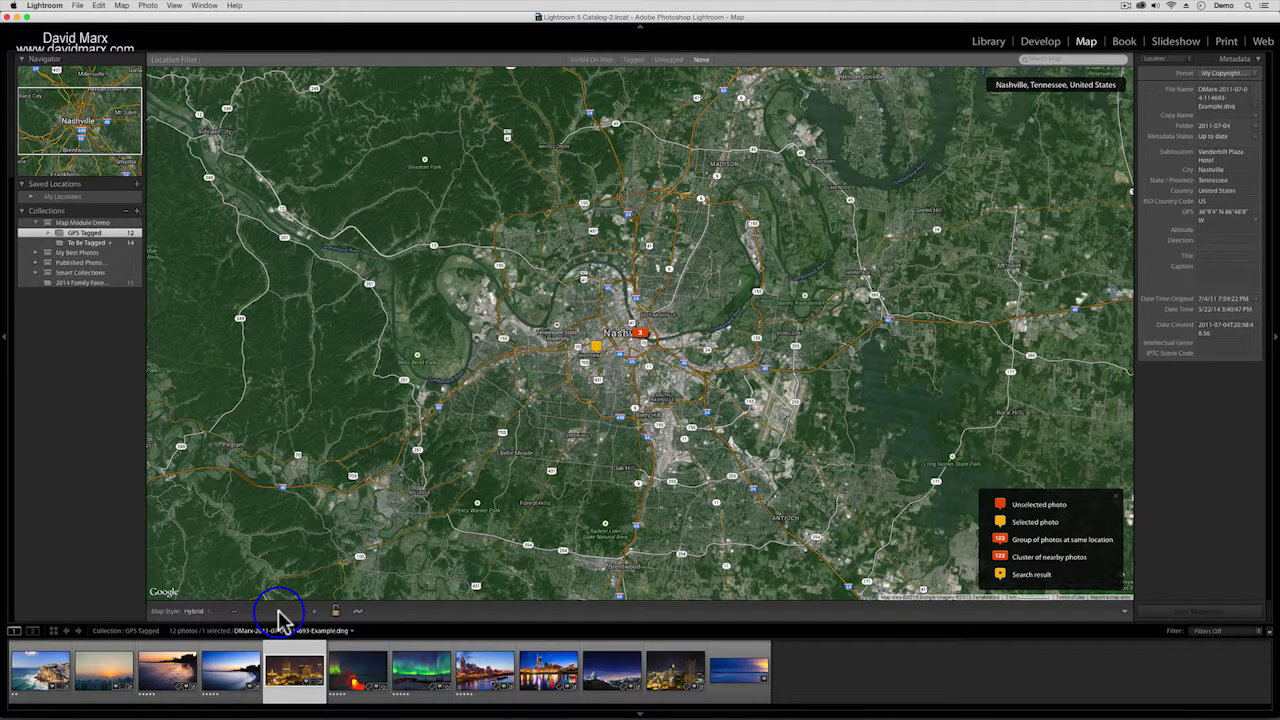
- Zoom out to the world view and preview markers, including the photo in China
left_click_drag(279, 618, 241, 618)
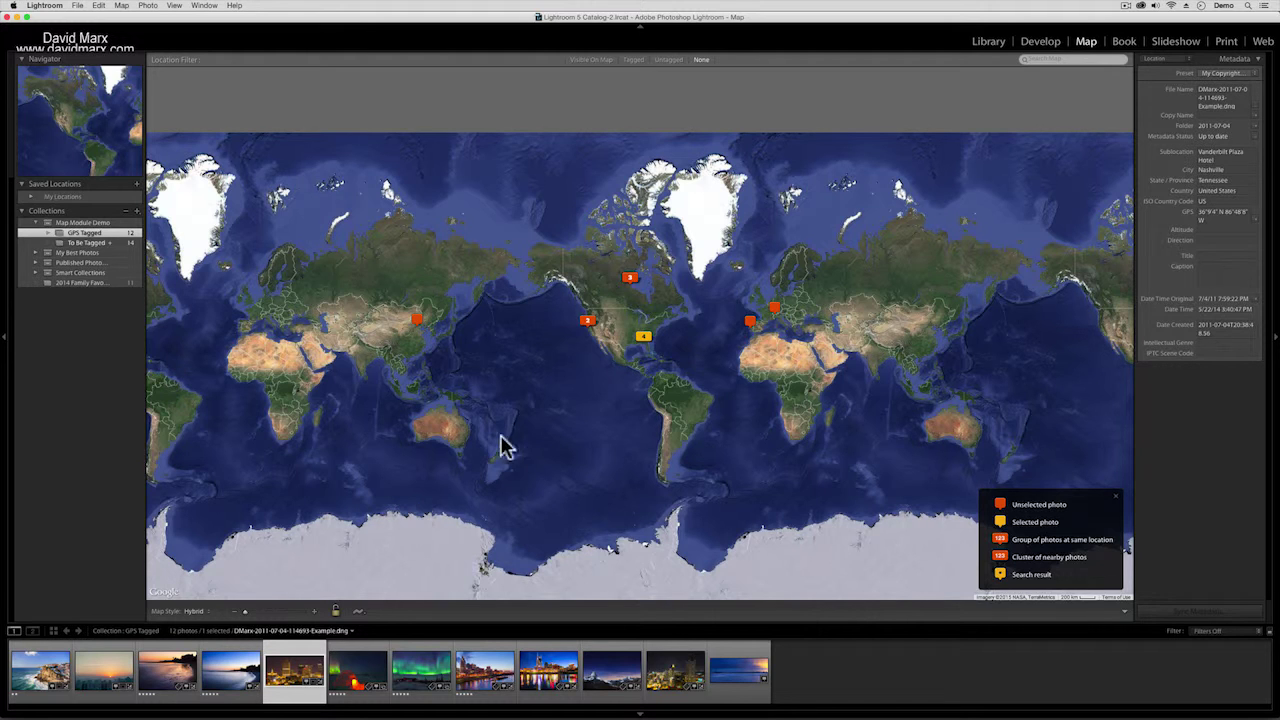
mouse_move(630, 285)
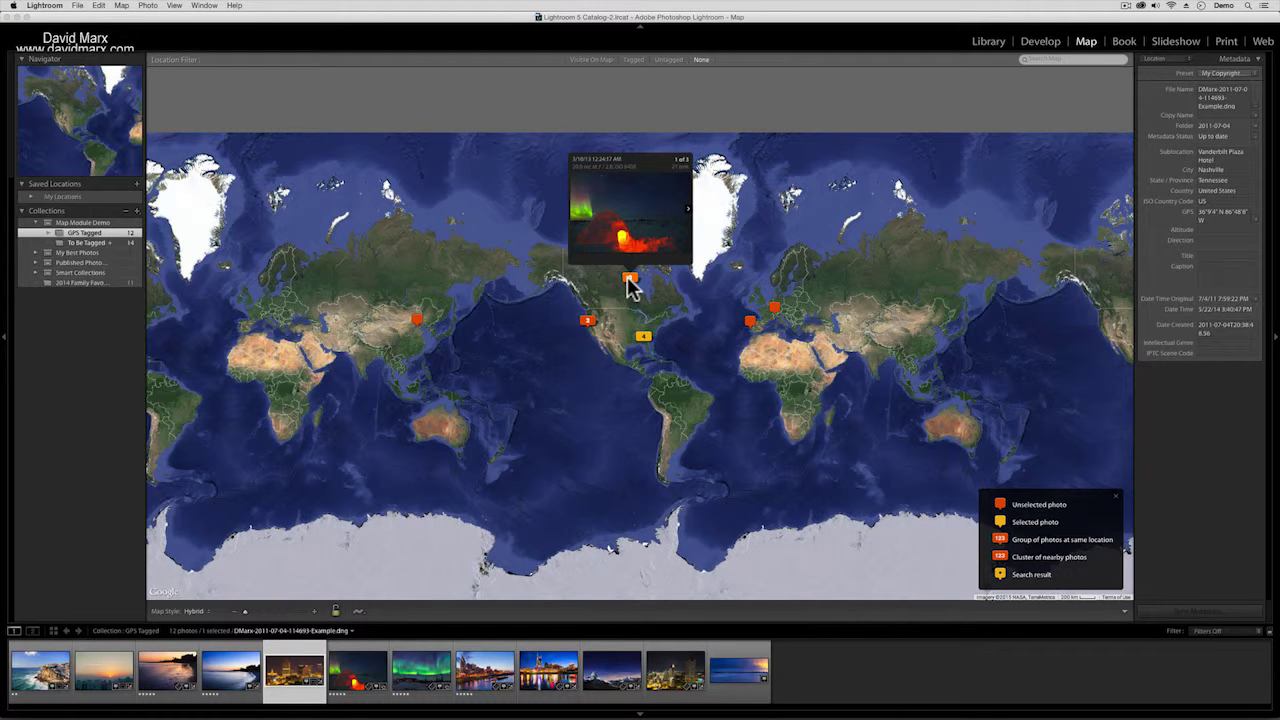
left_click(745, 342)
mouse_move(752, 330)
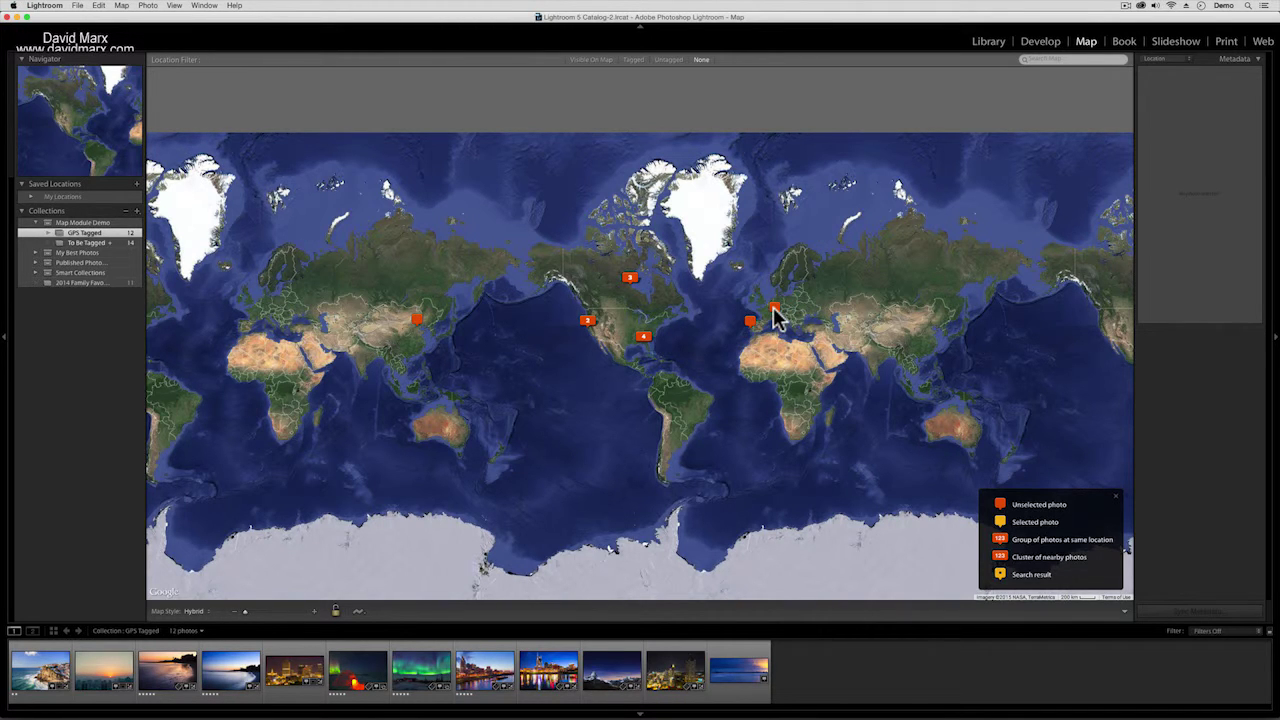
mouse_move(777, 317)
left_click(417, 321)
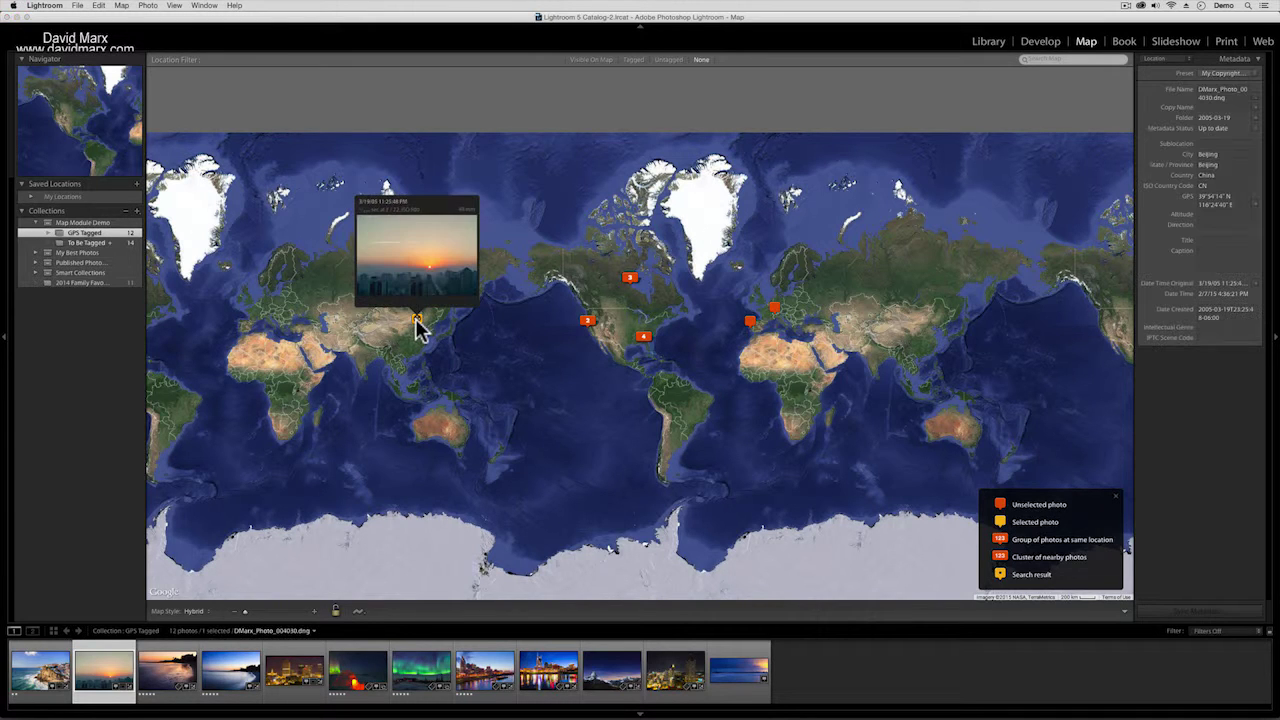
left_click(534, 391)
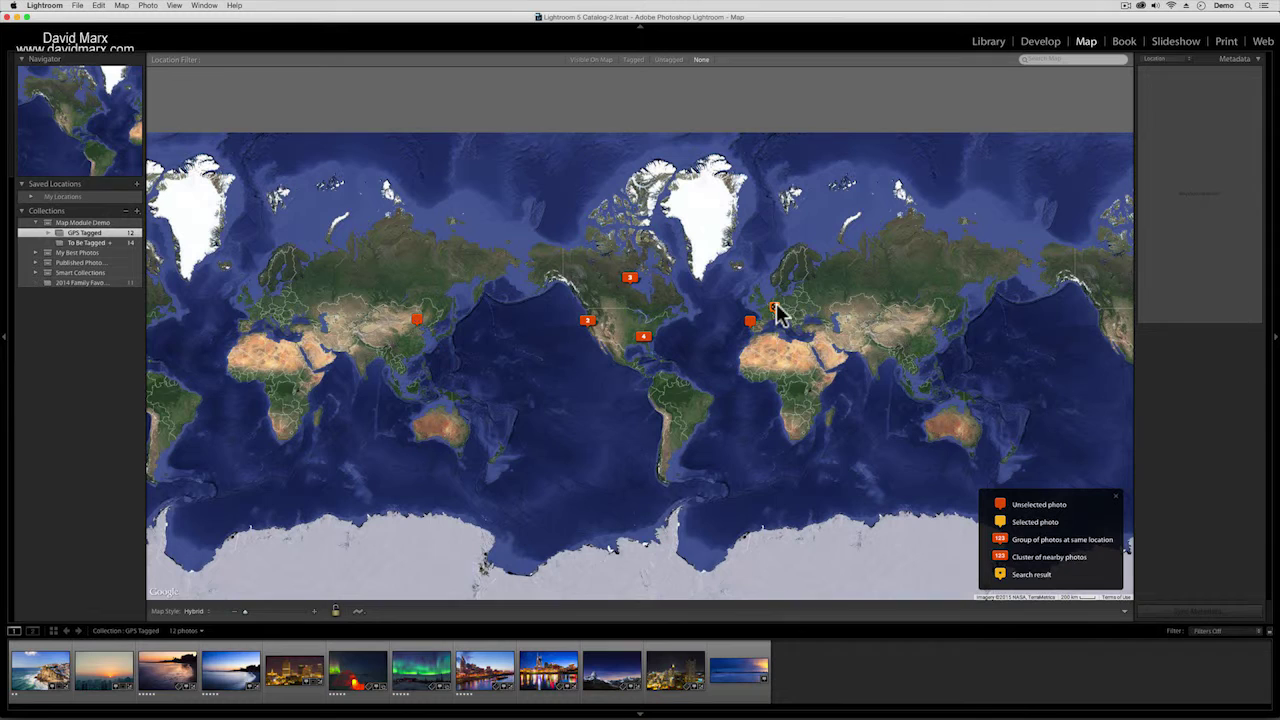
- Search the map for Switzerland and select the photo pinned in the Swiss Alps
mouse_move(774, 312)
left_click(1068, 58)
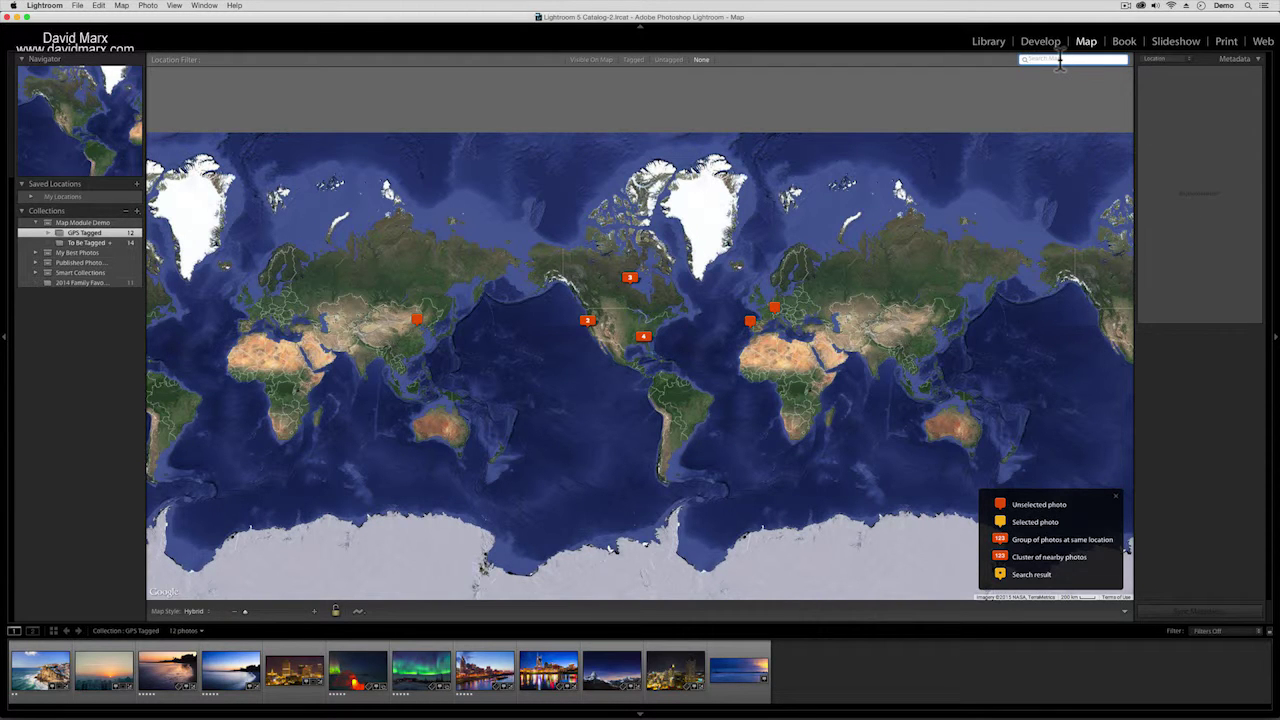
type("Switzerland")
key("Return")
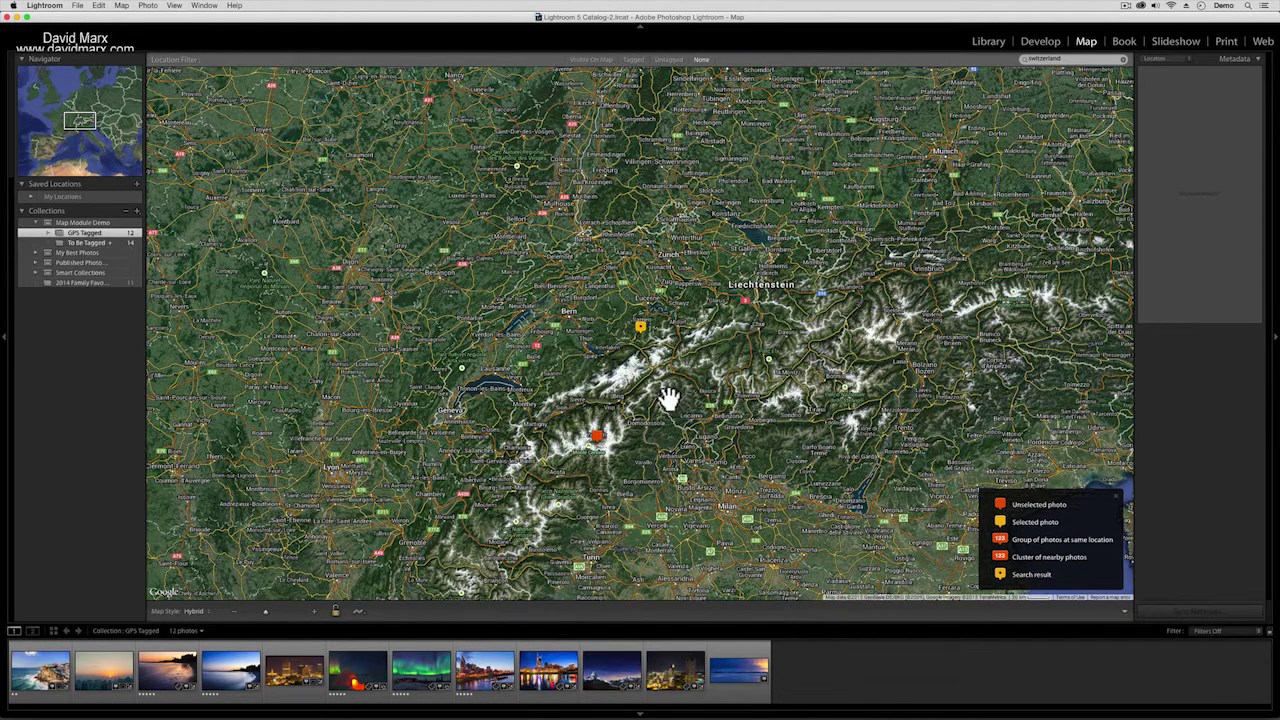
left_click(595, 437)
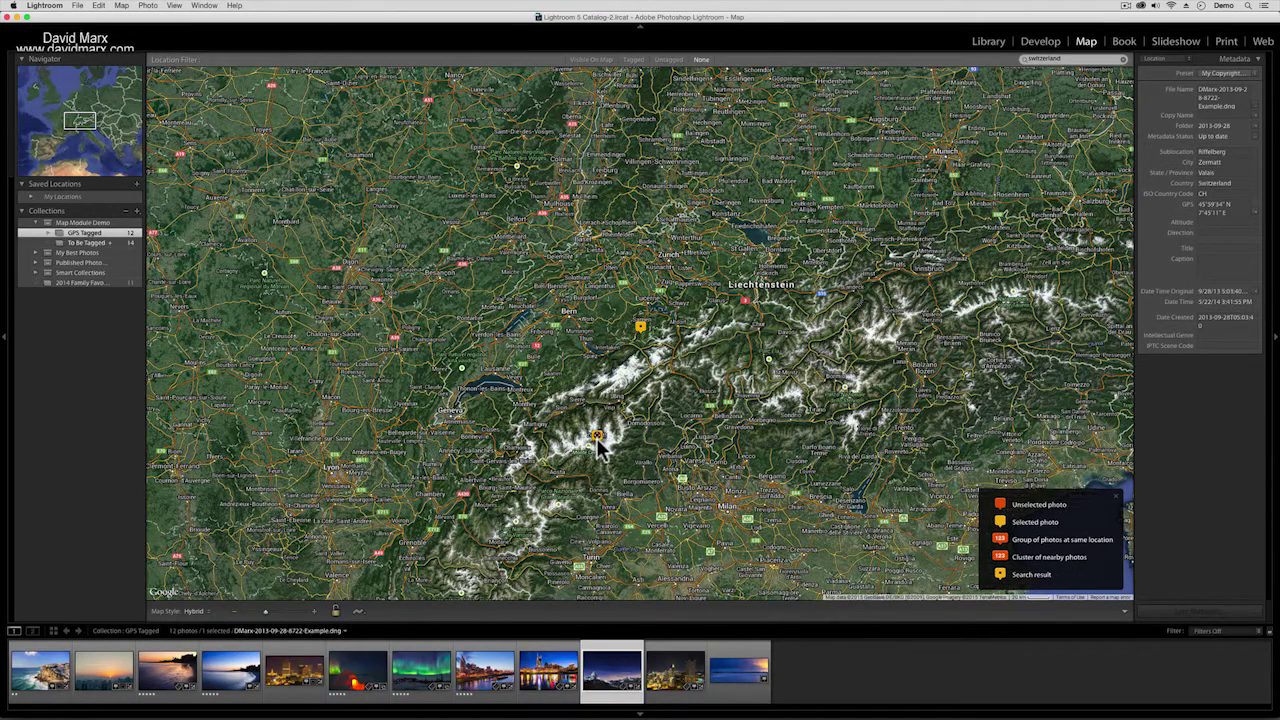
- Search the map for Beijing and preview the photo at its marker
left_click(1073, 60)
left_click_drag(1073, 60, 961, 52)
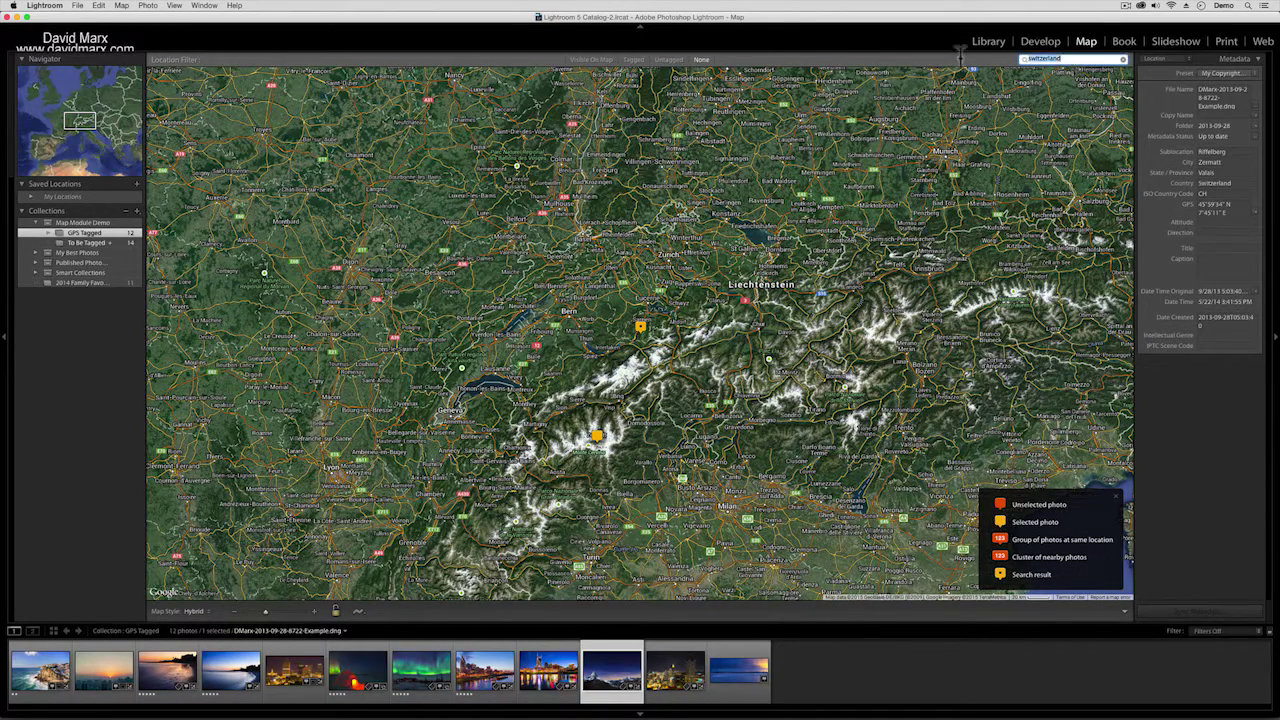
type("beijing")
key("Return")
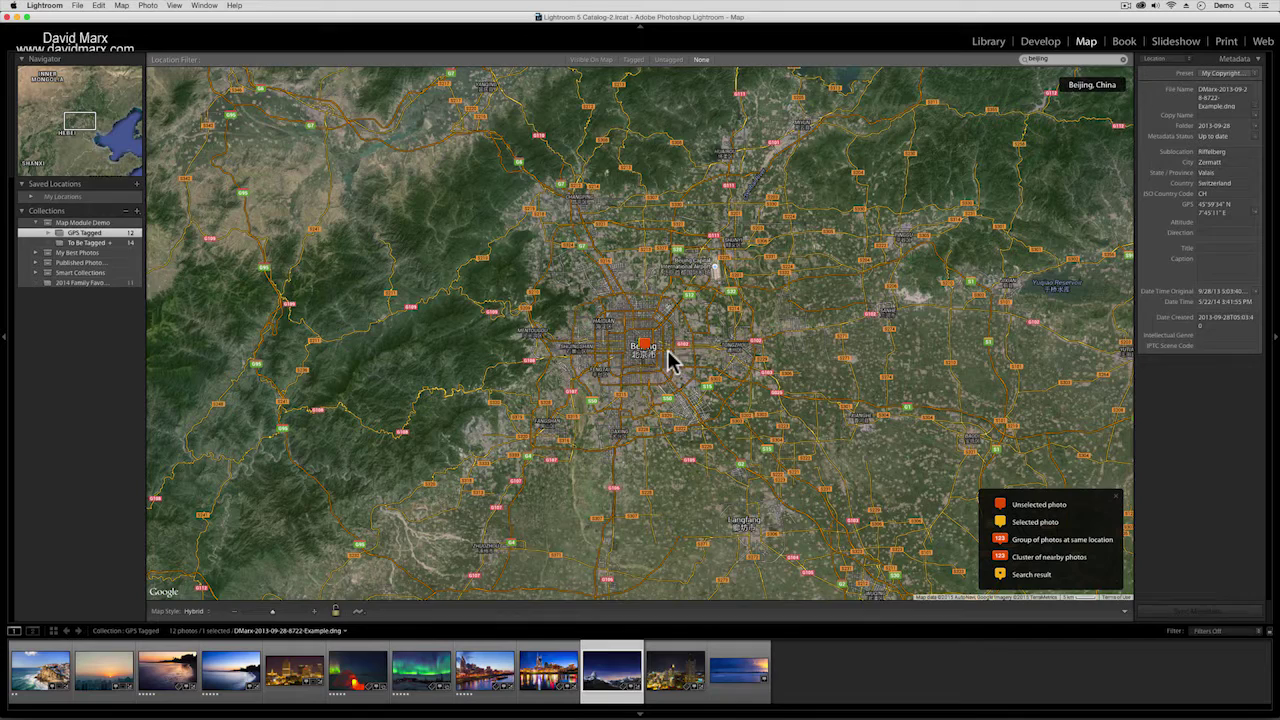
left_click(645, 350)
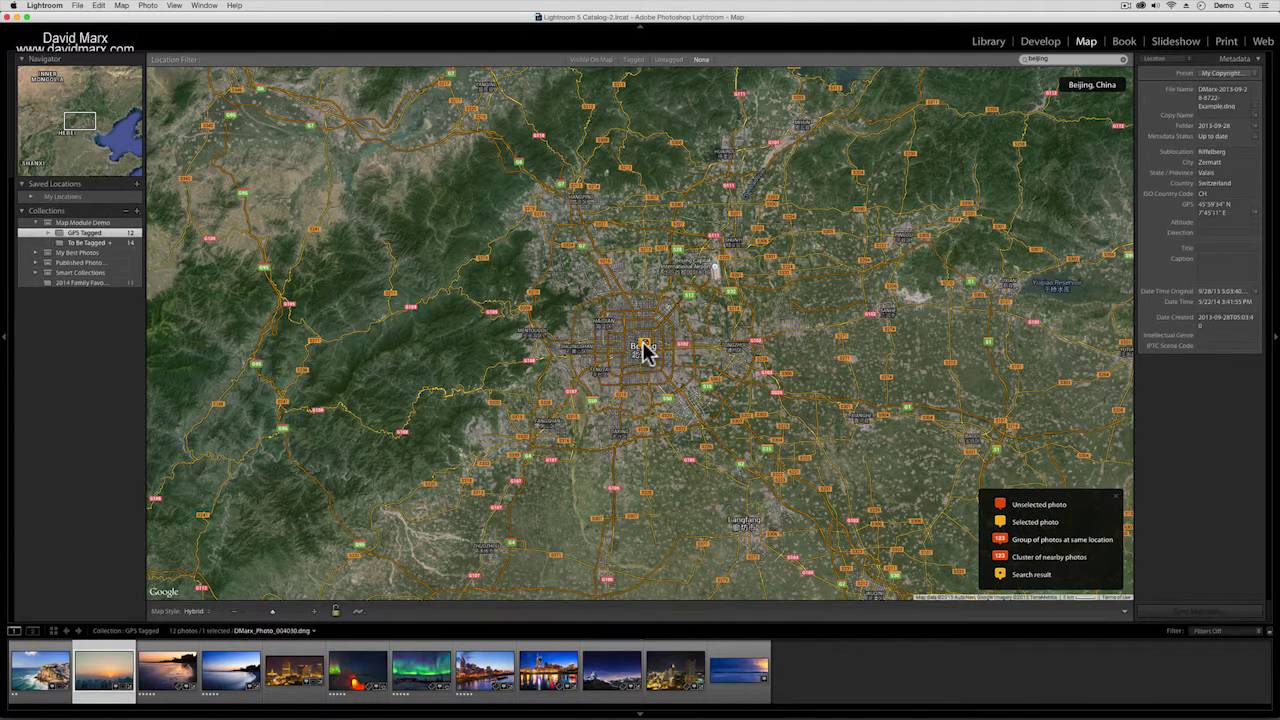
left_click(826, 345)
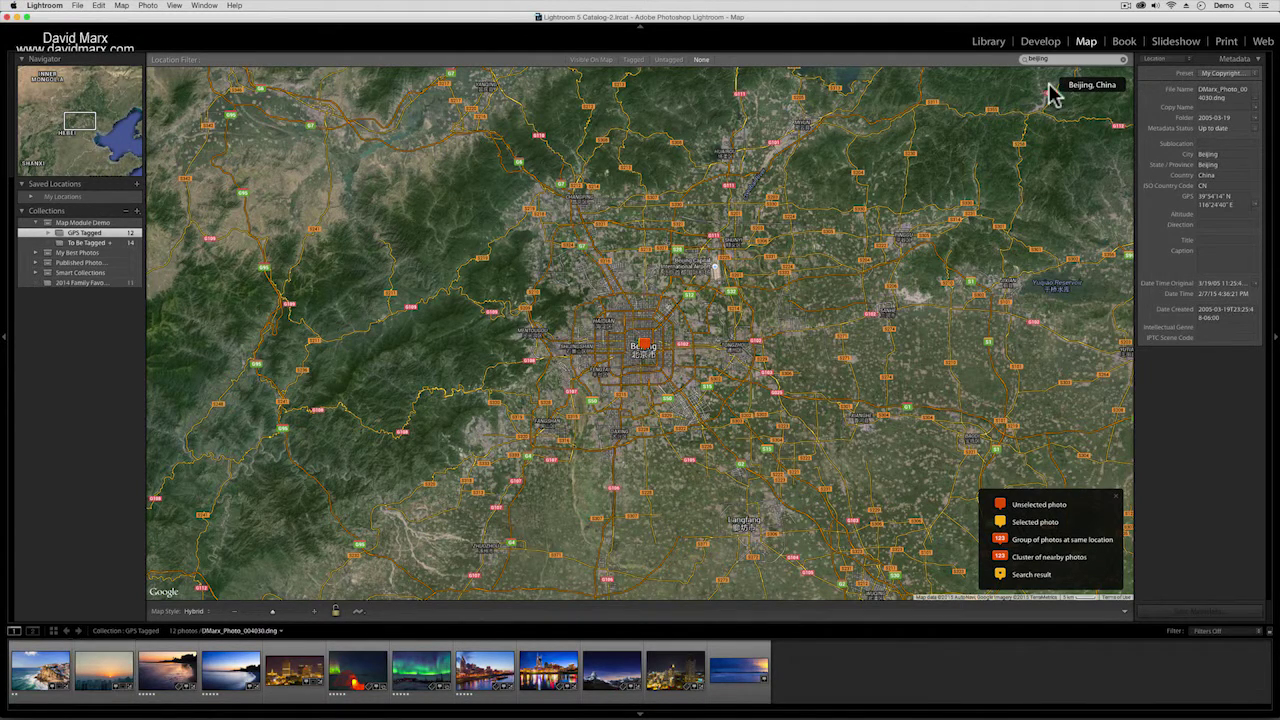
- Clear the map search and zoom back out to the whole world
left_click(1121, 59)
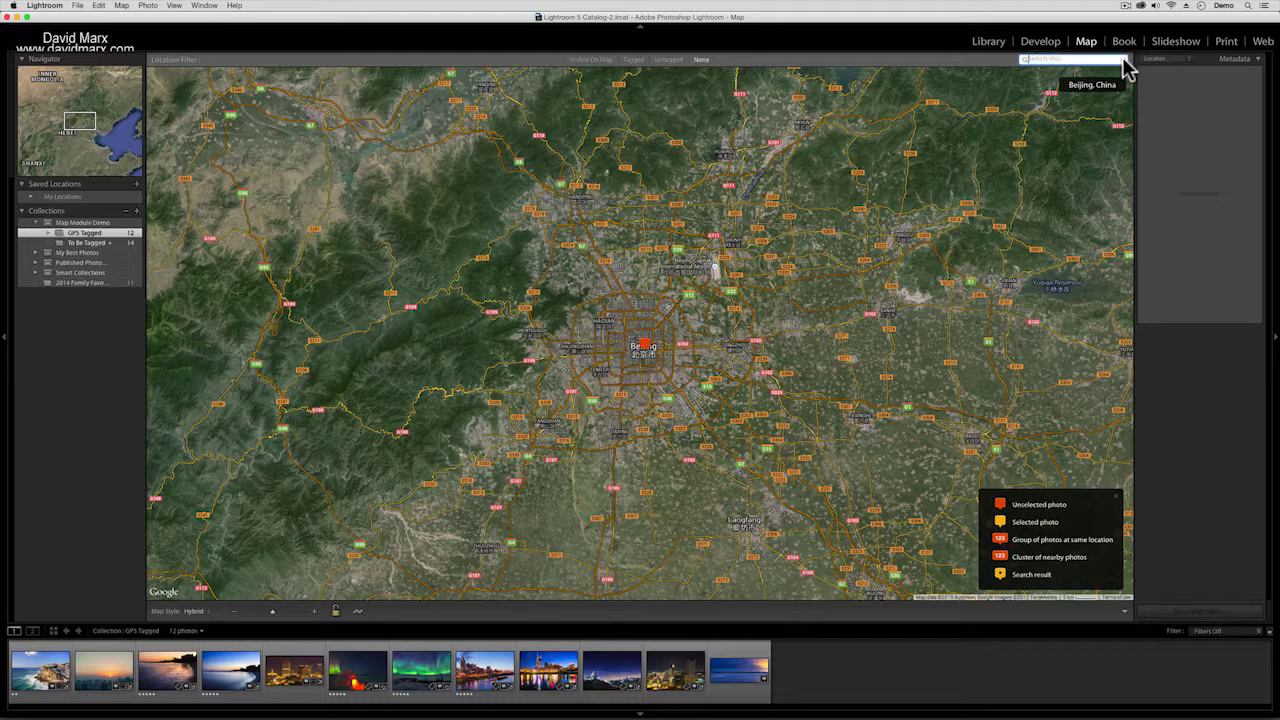
left_click(250, 611)
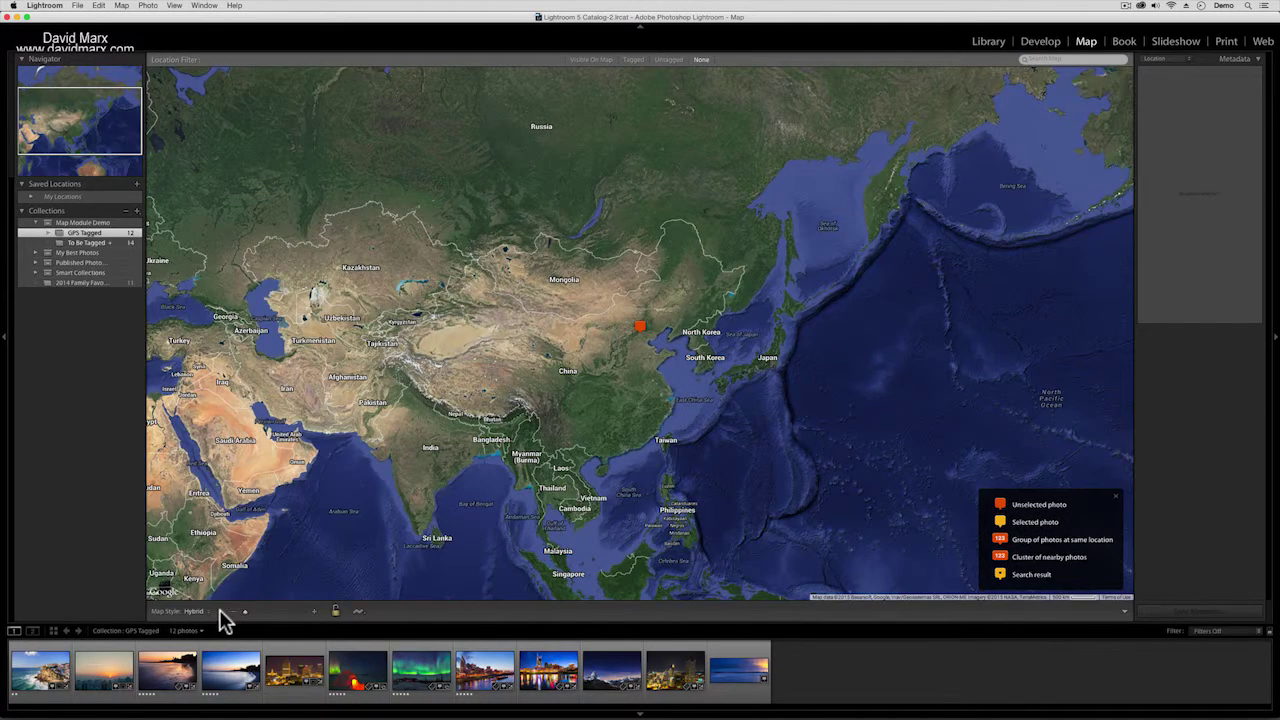
left_click(243, 612)
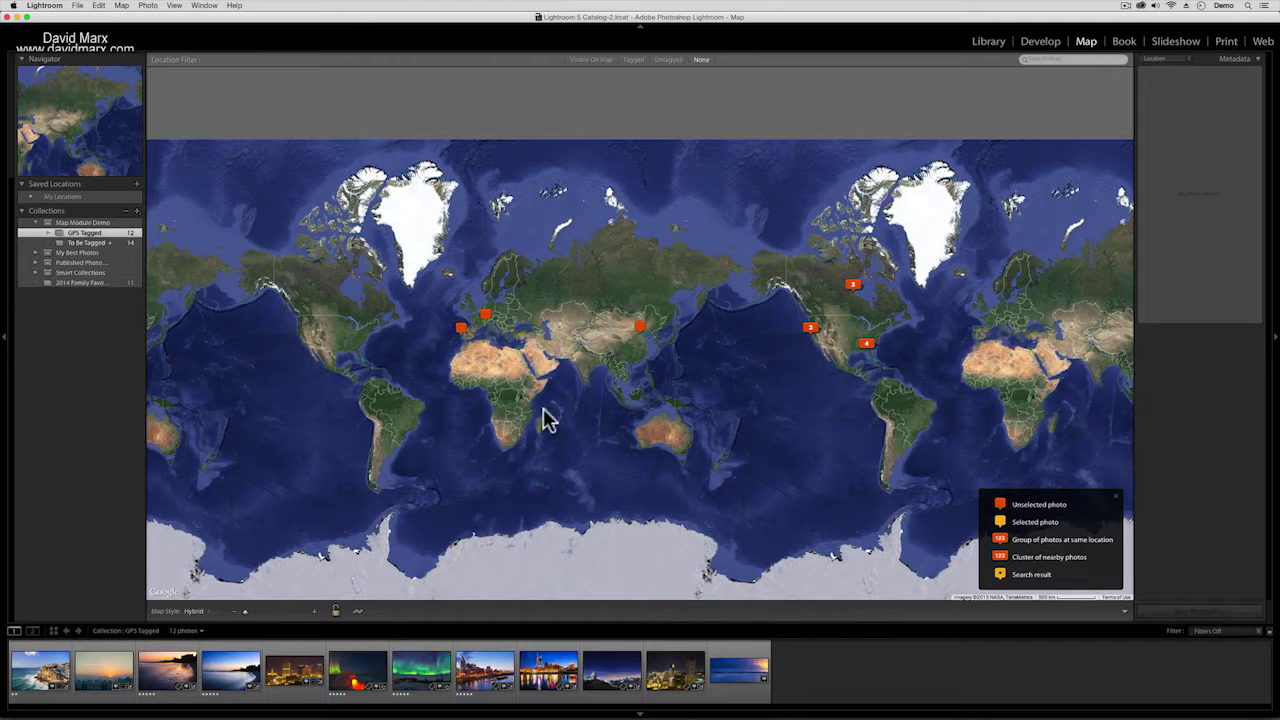
left_click(1040, 59)
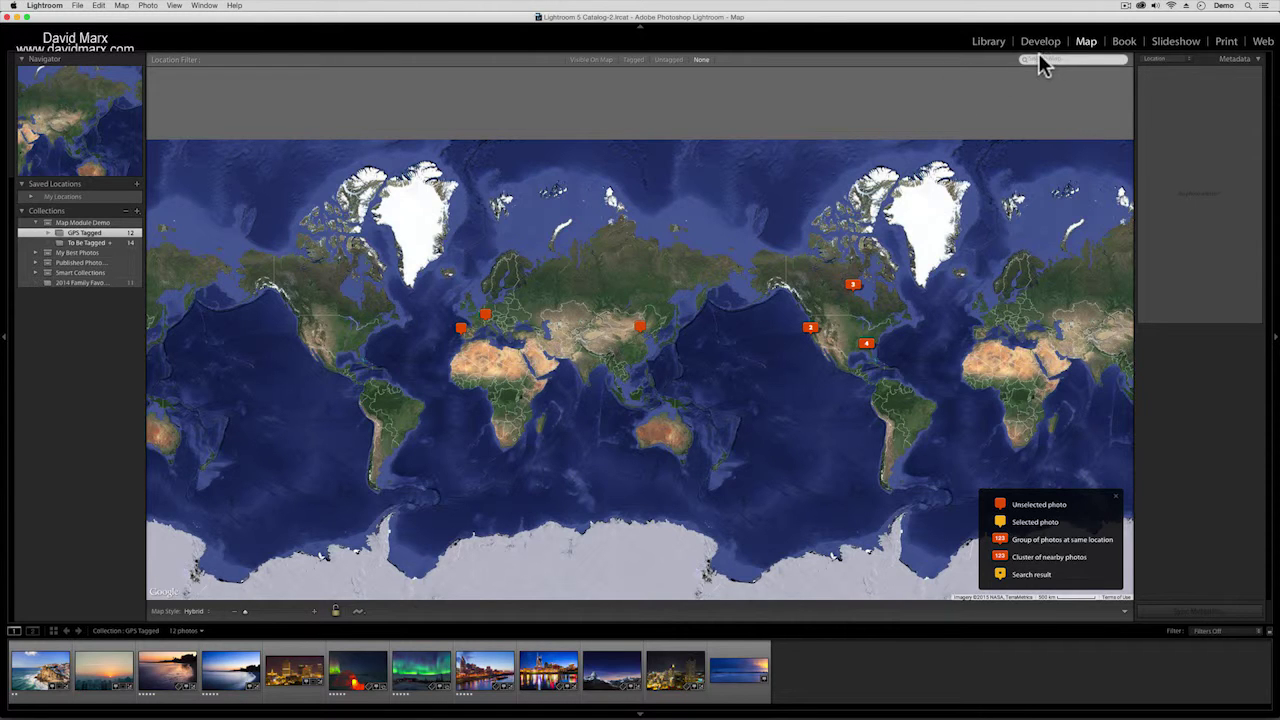
- Return to the Library grid with All Photographs as the source
left_click(985, 45)
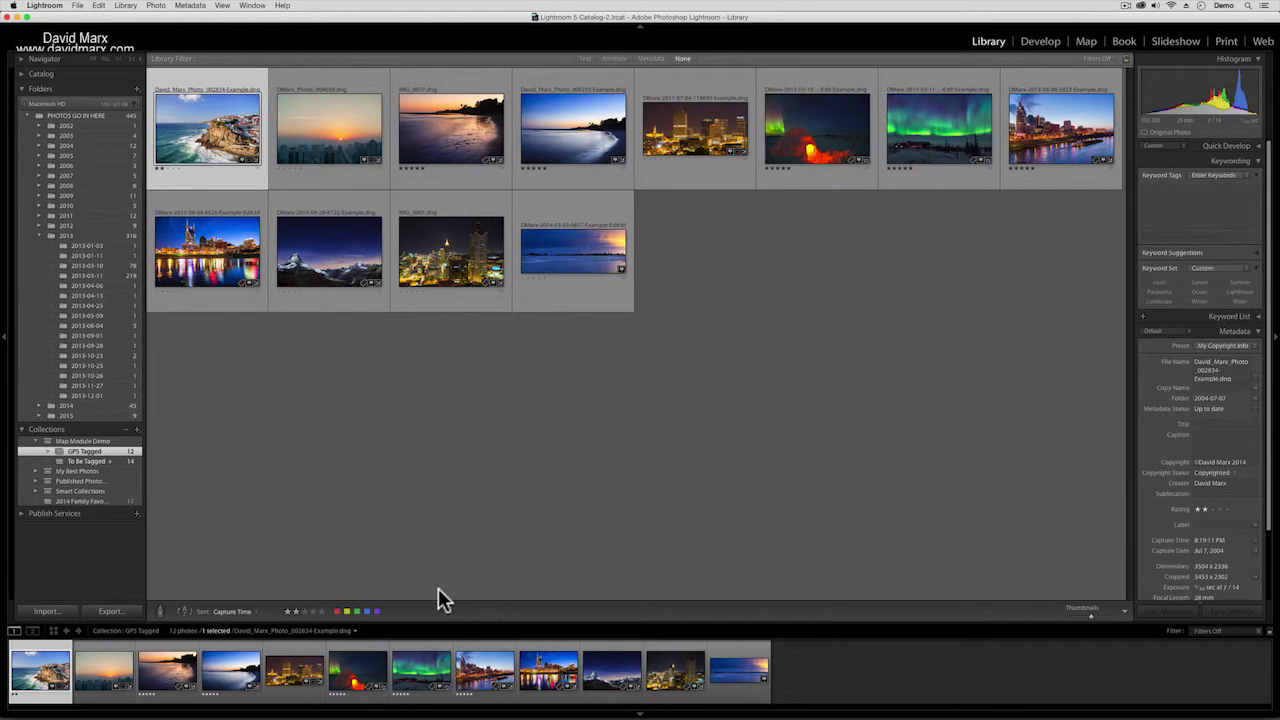
left_click(238, 633)
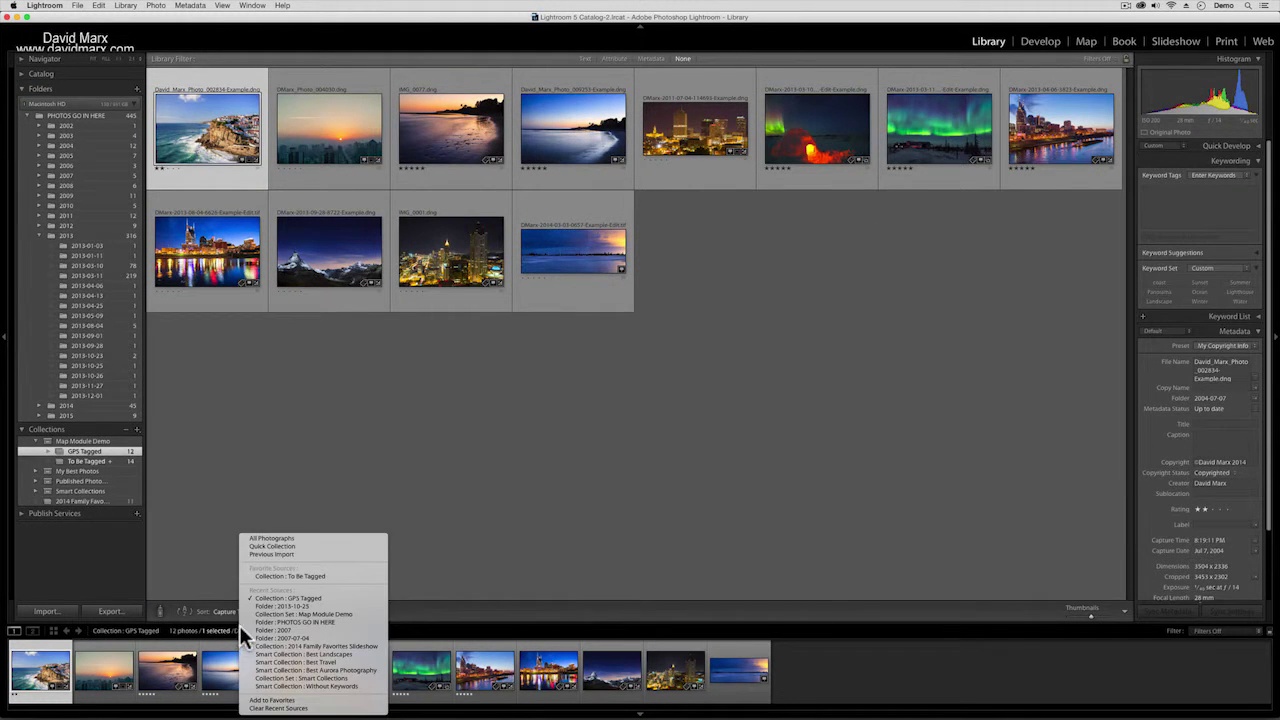
left_click(295, 537)
scroll(476, 412, "down", 5)
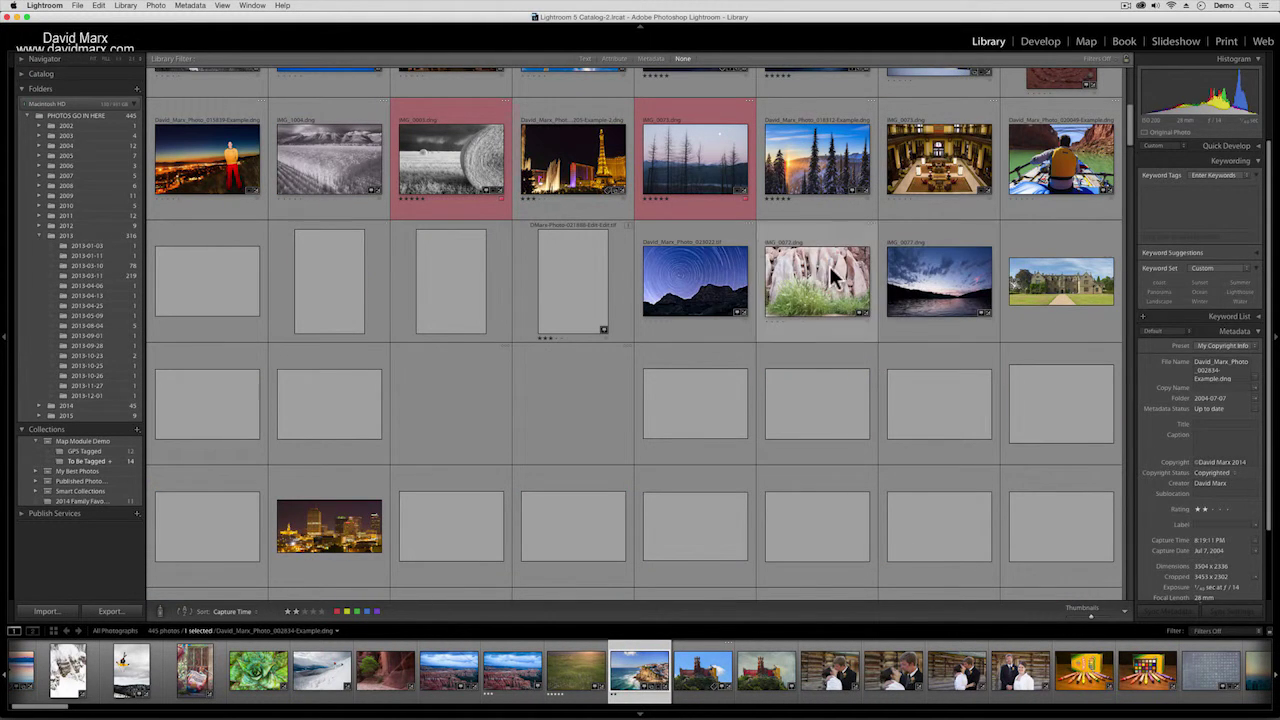
- Replace the text filter term with 'switzerland', leaving 1 of 445 photos
left_click(585, 59)
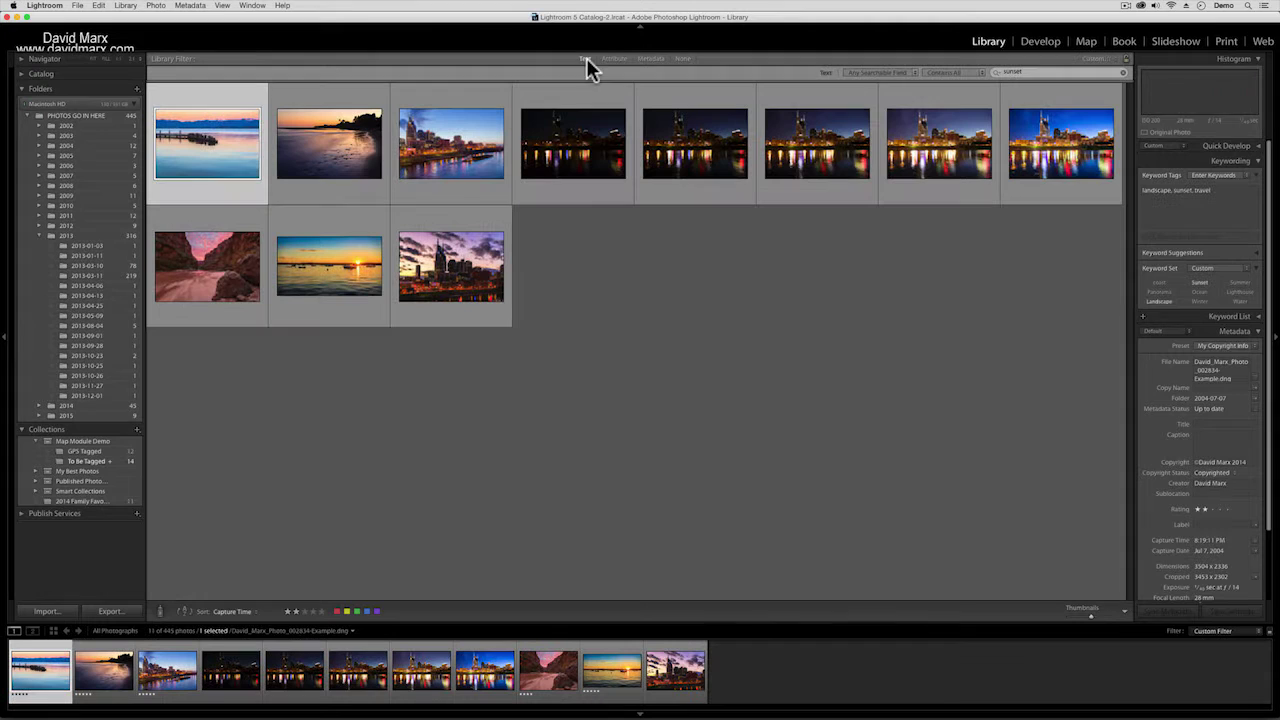
left_click(880, 72)
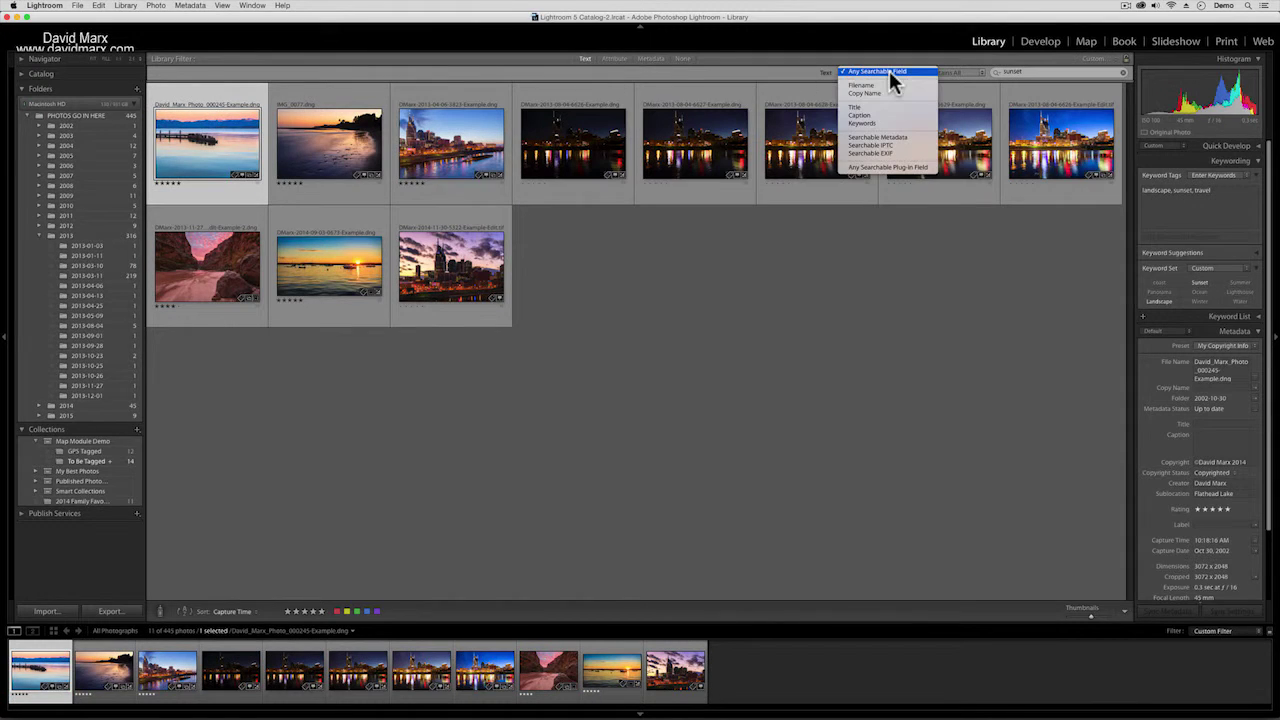
left_click(1032, 70)
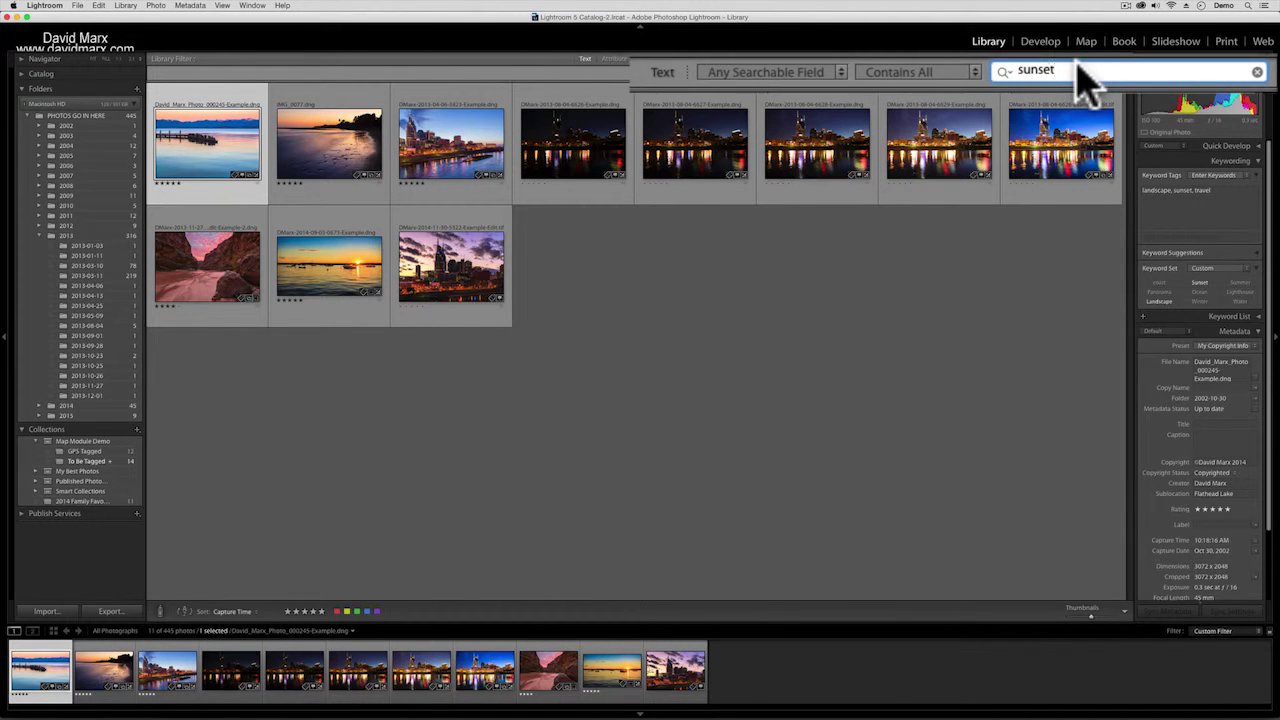
left_click(1075, 70)
left_click_drag(1075, 70, 1012, 72)
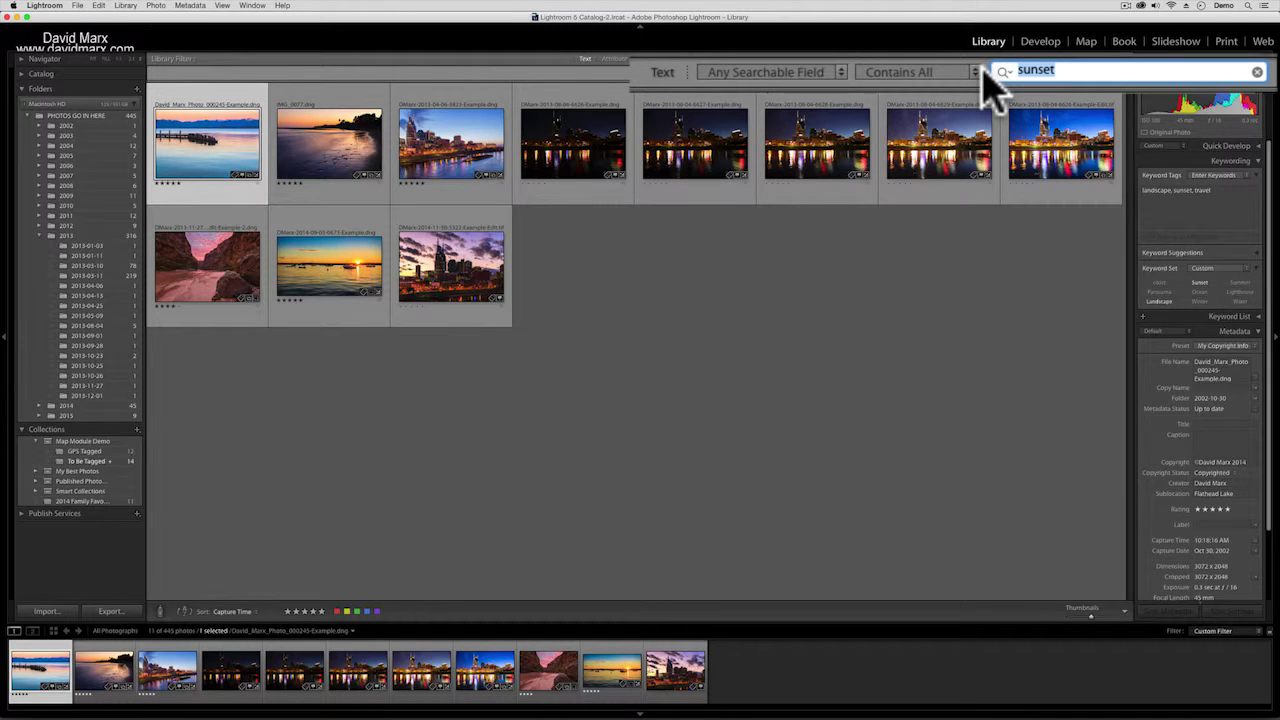
type("switzerland")
key("Return")
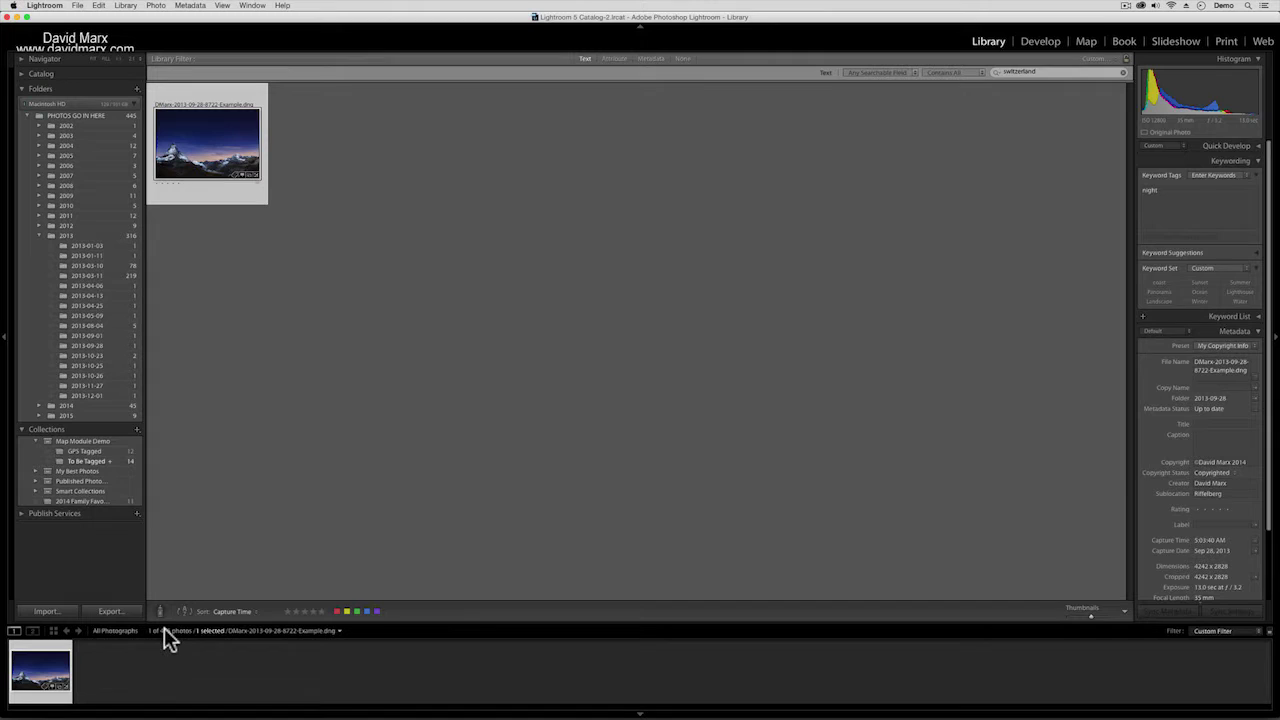
- Collapse the Keywording panel and set the Metadata panel preset to Location
left_click(886, 73)
left_click(886, 73)
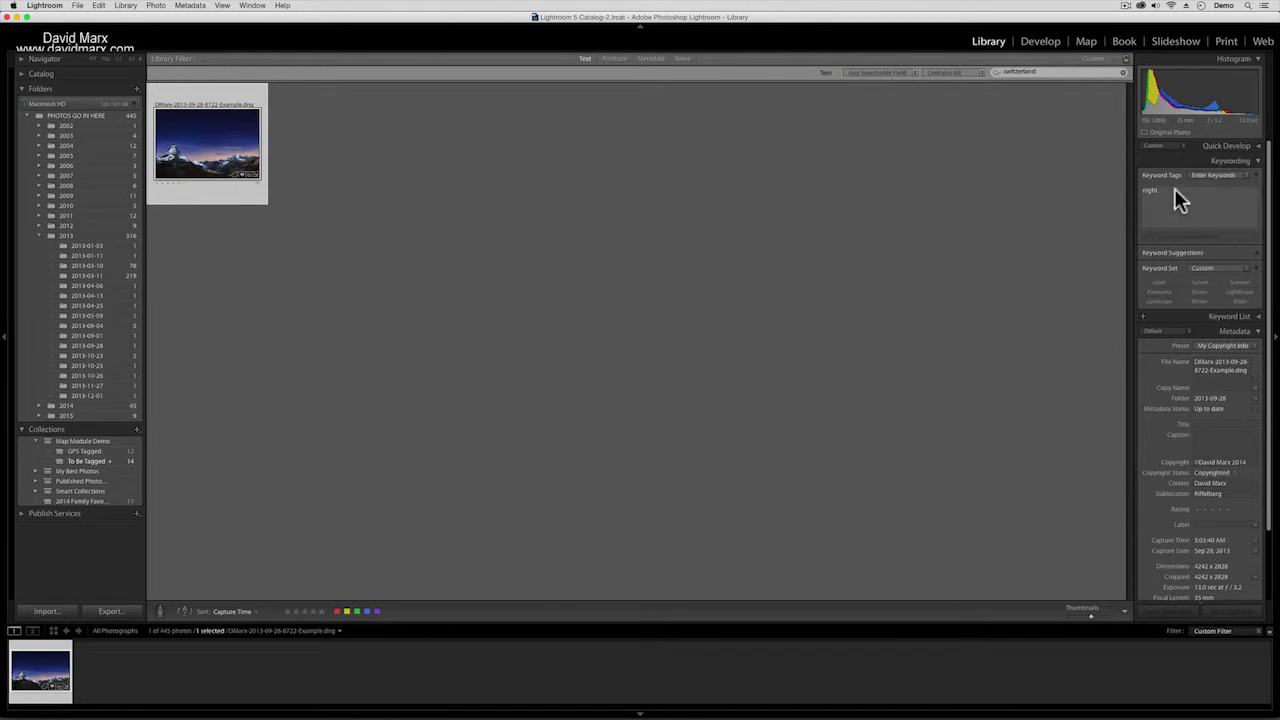
left_click(1233, 162)
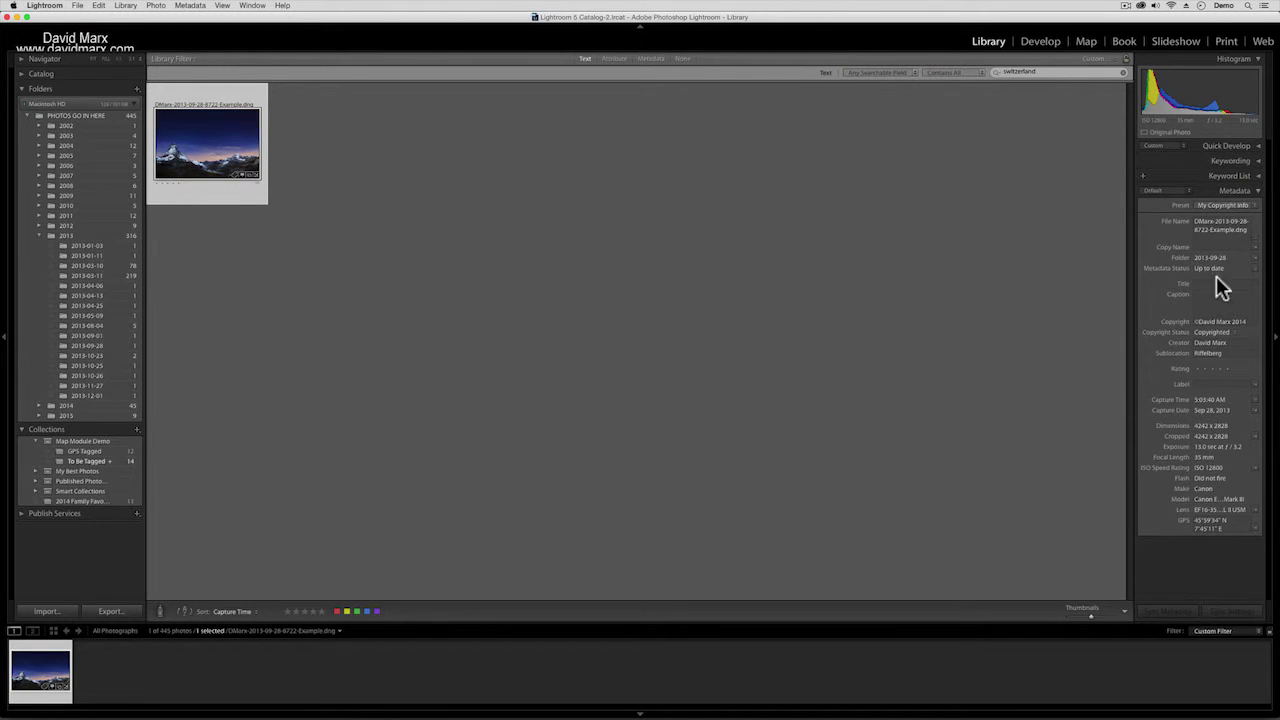
left_click(1186, 185)
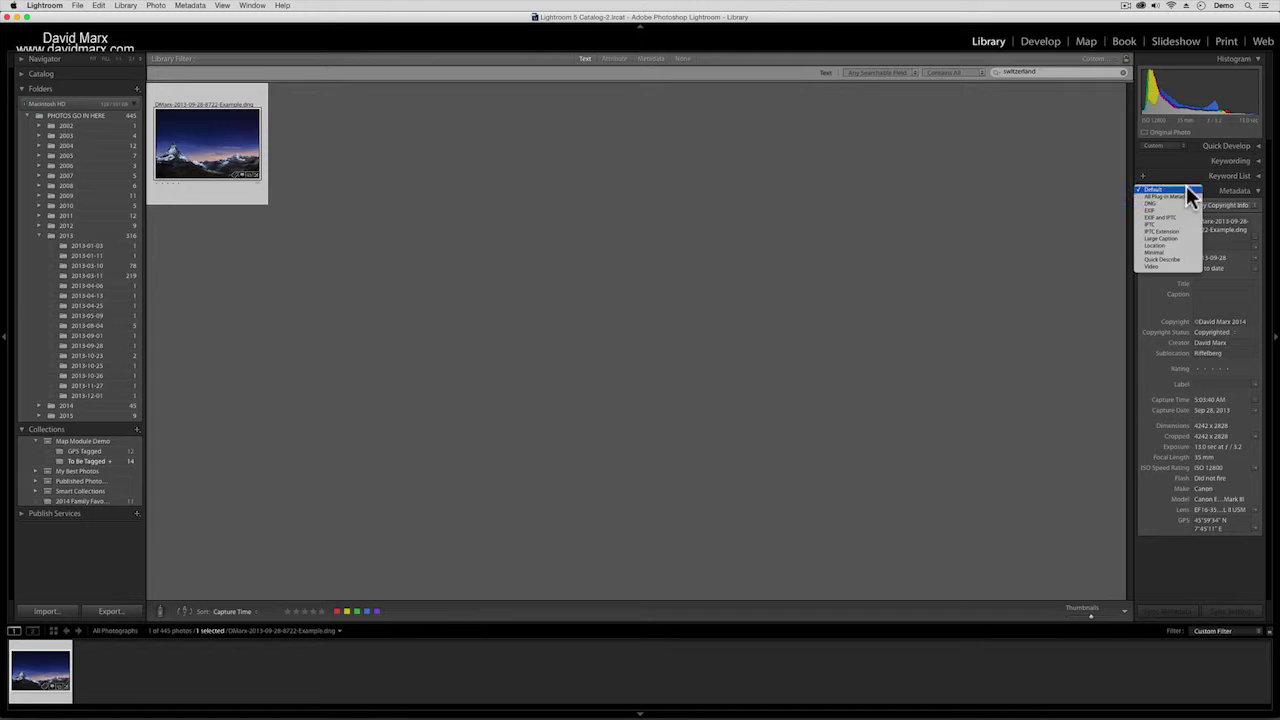
left_click(1178, 244)
left_click(1192, 317)
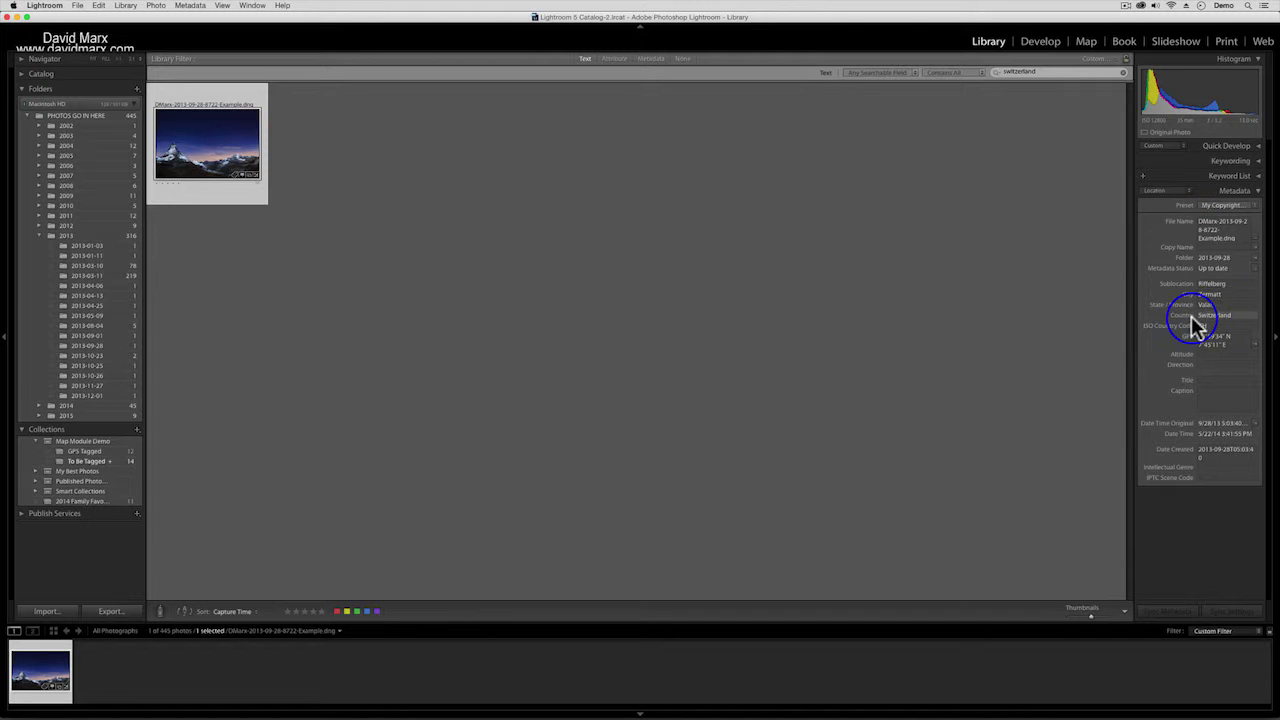
left_click(1210, 316)
- Filter the grid by 'churchill', check the City entry, then set the filter to None
left_click(1041, 72)
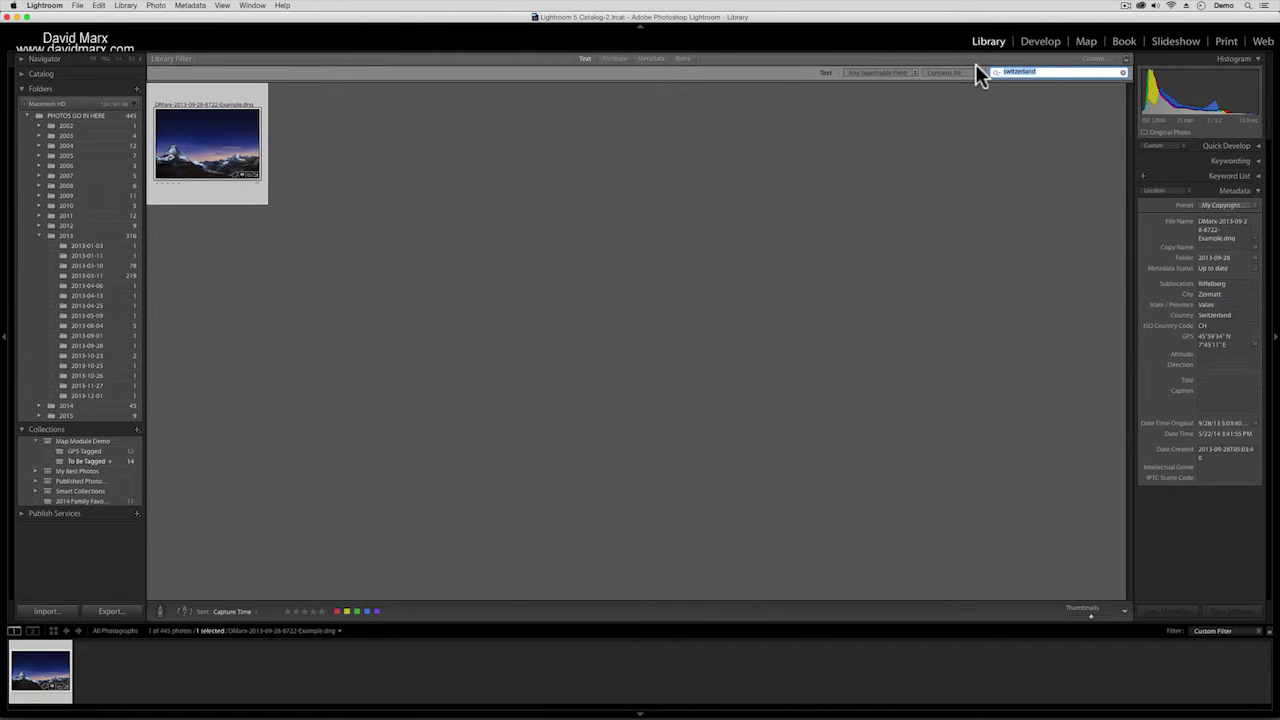
type("churchill")
key("Return")
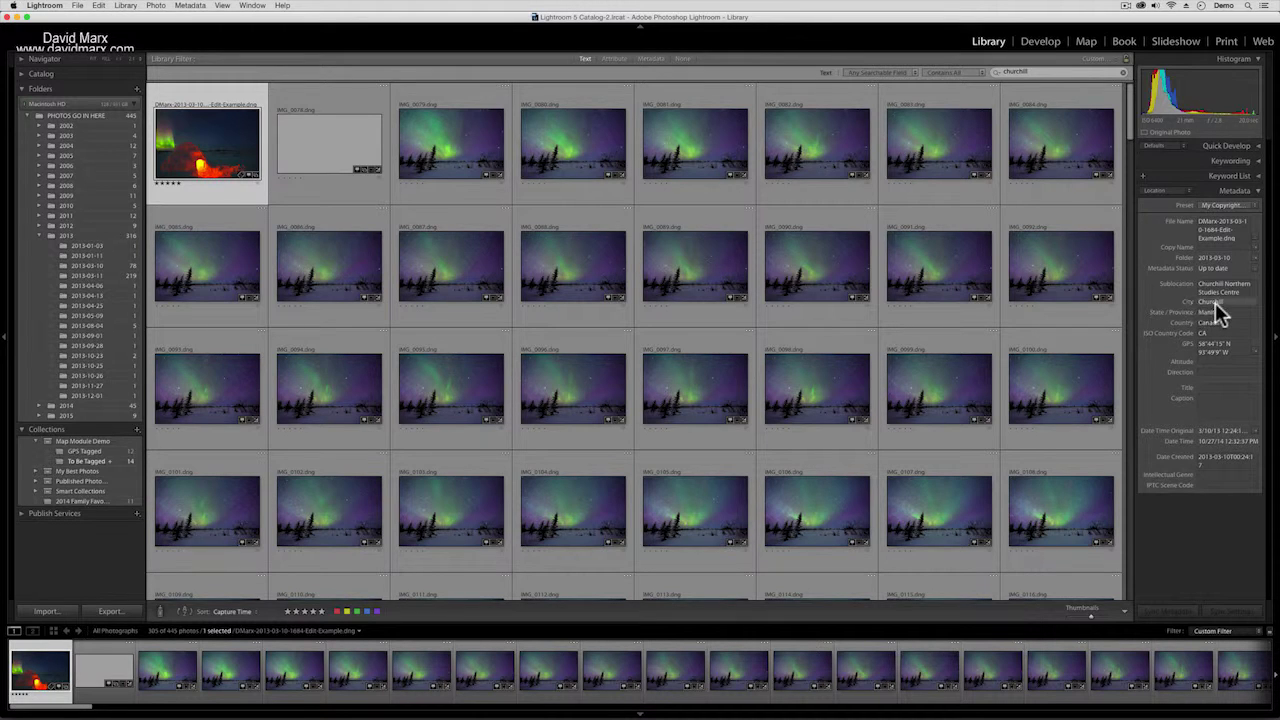
left_click(1215, 302)
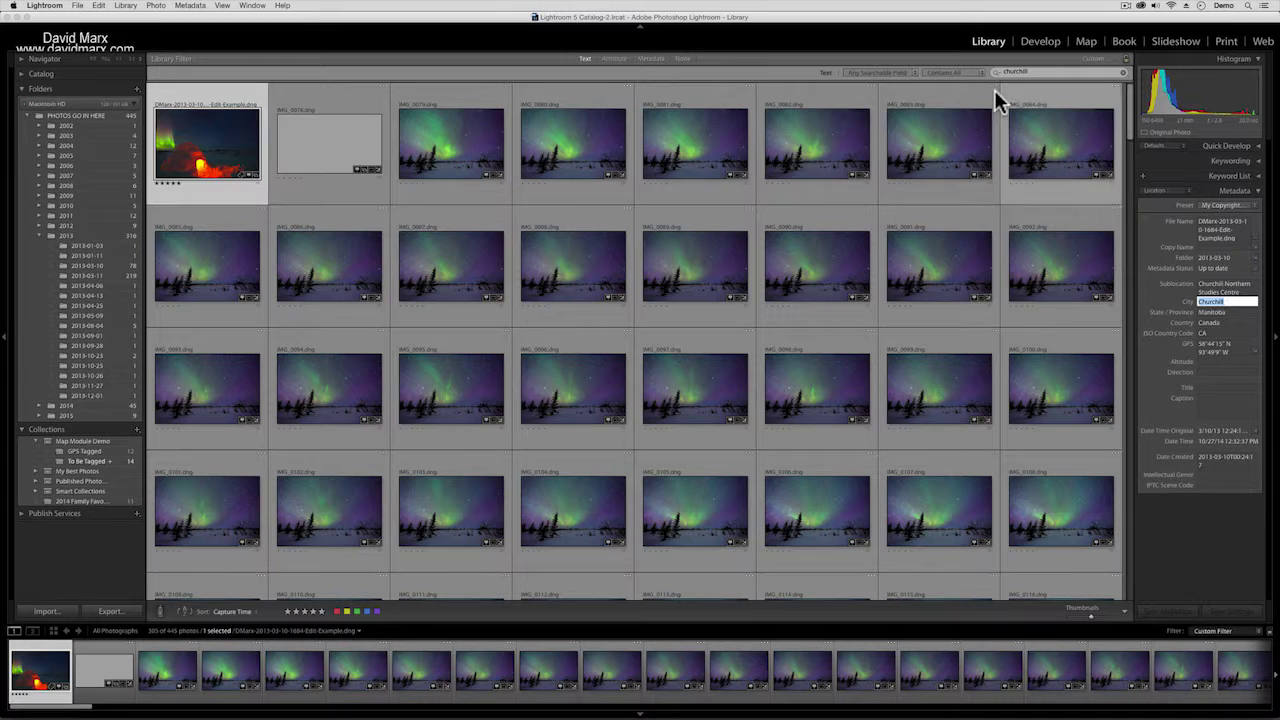
left_click(679, 59)
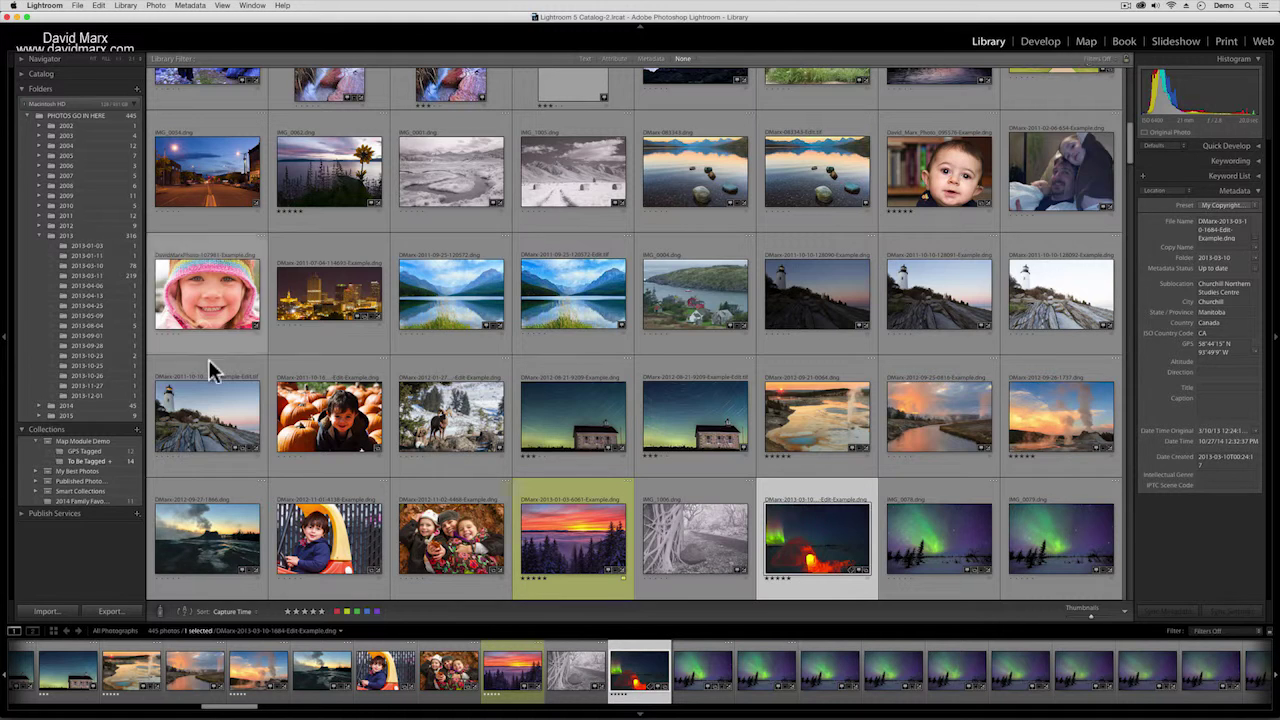
- Open the 14-photo To Be Tagged collection and view the Las Vegas Eiffel Tower photo in Loupe
left_click(88, 451)
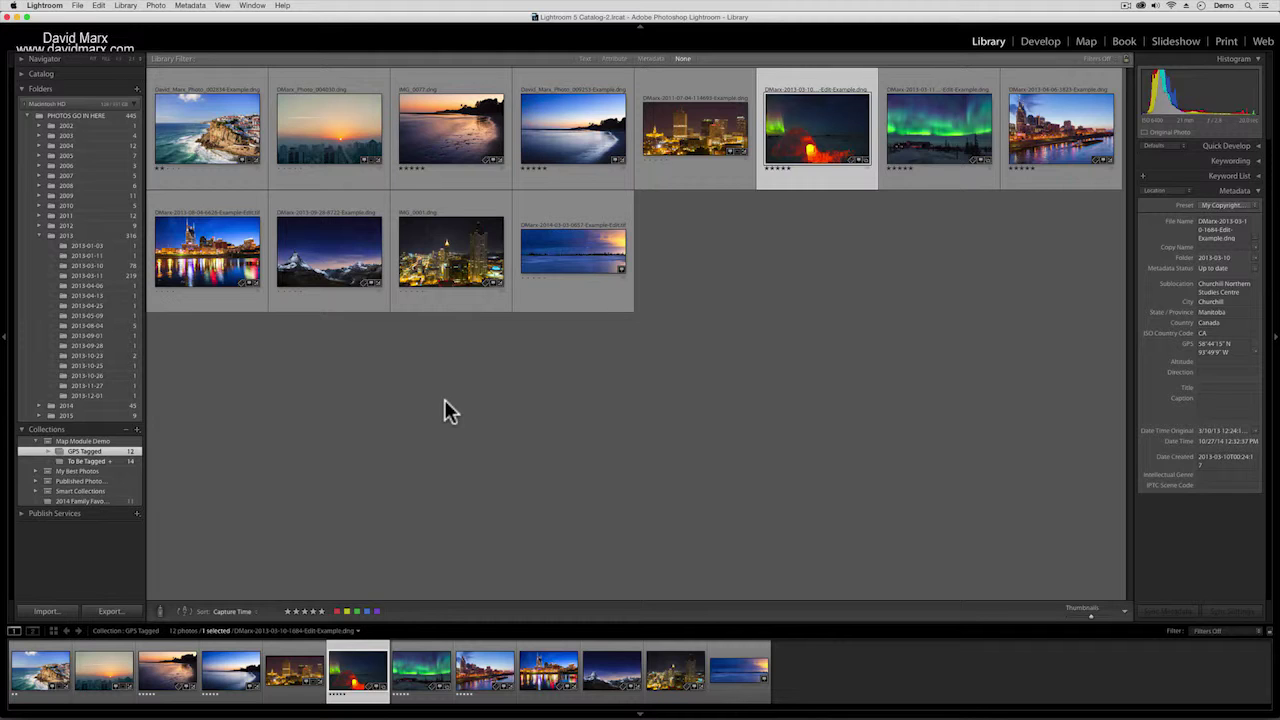
left_click(89, 461)
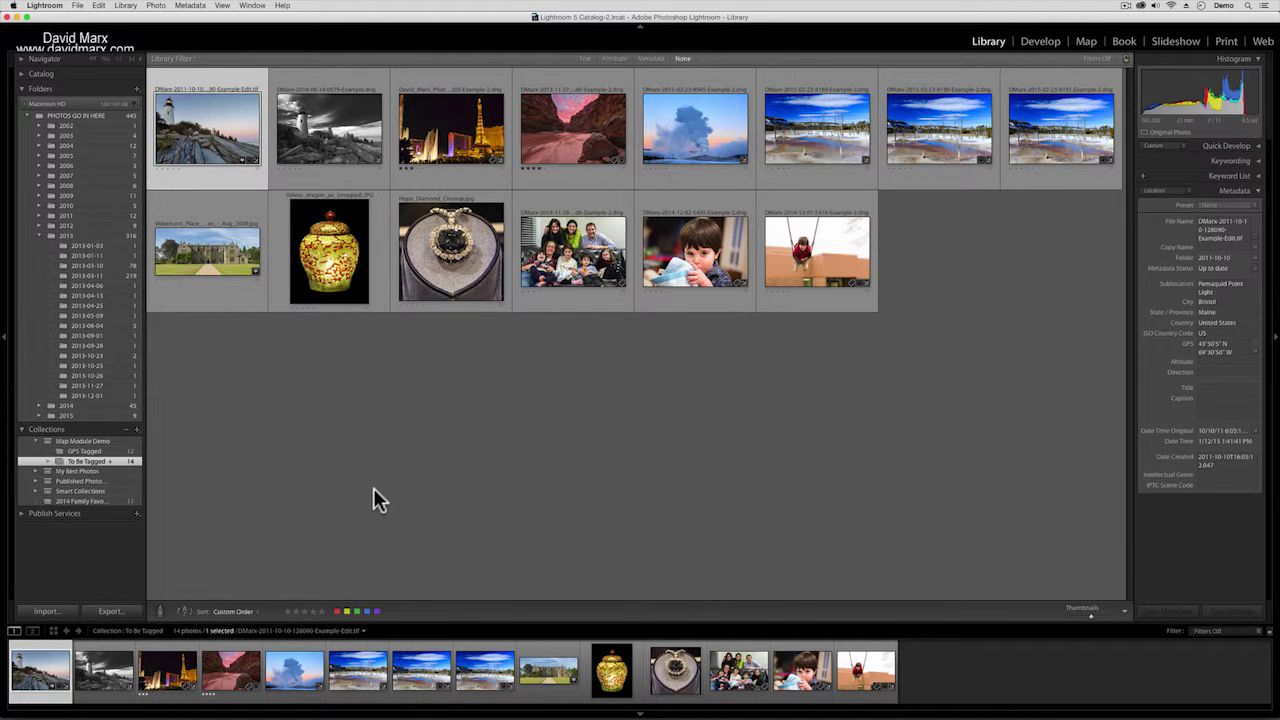
left_click(470, 130)
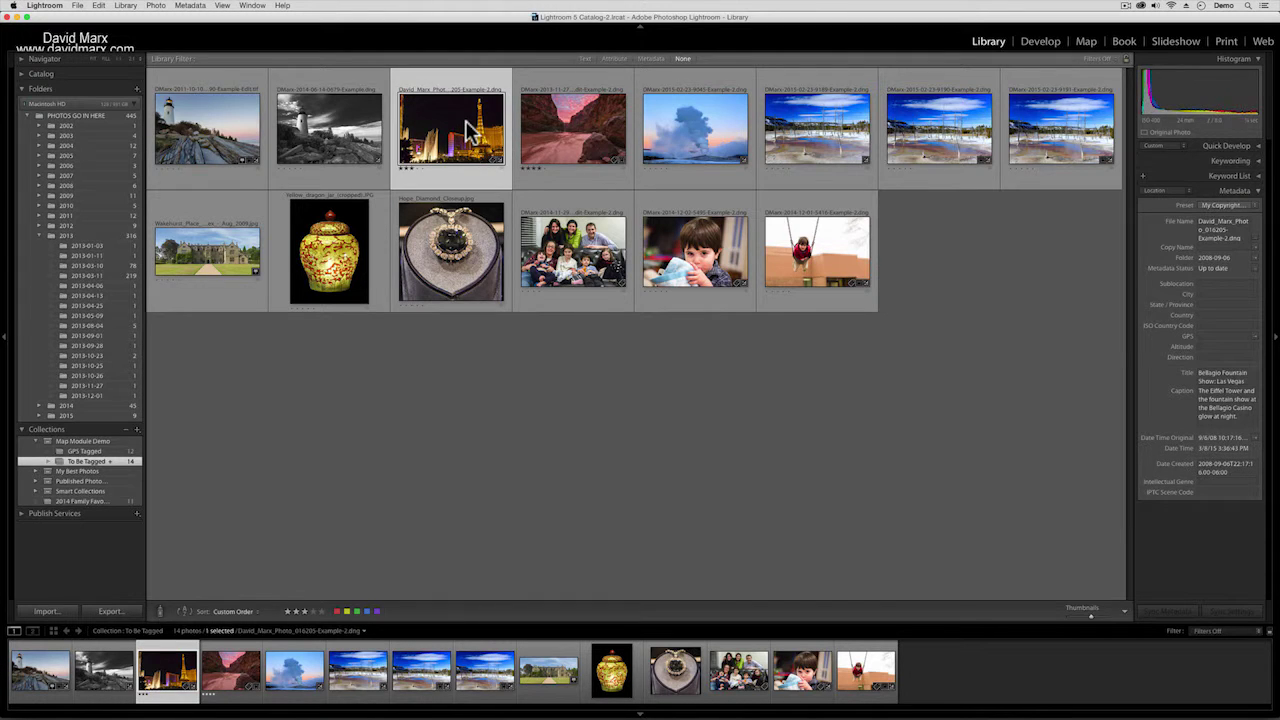
double_click(470, 130)
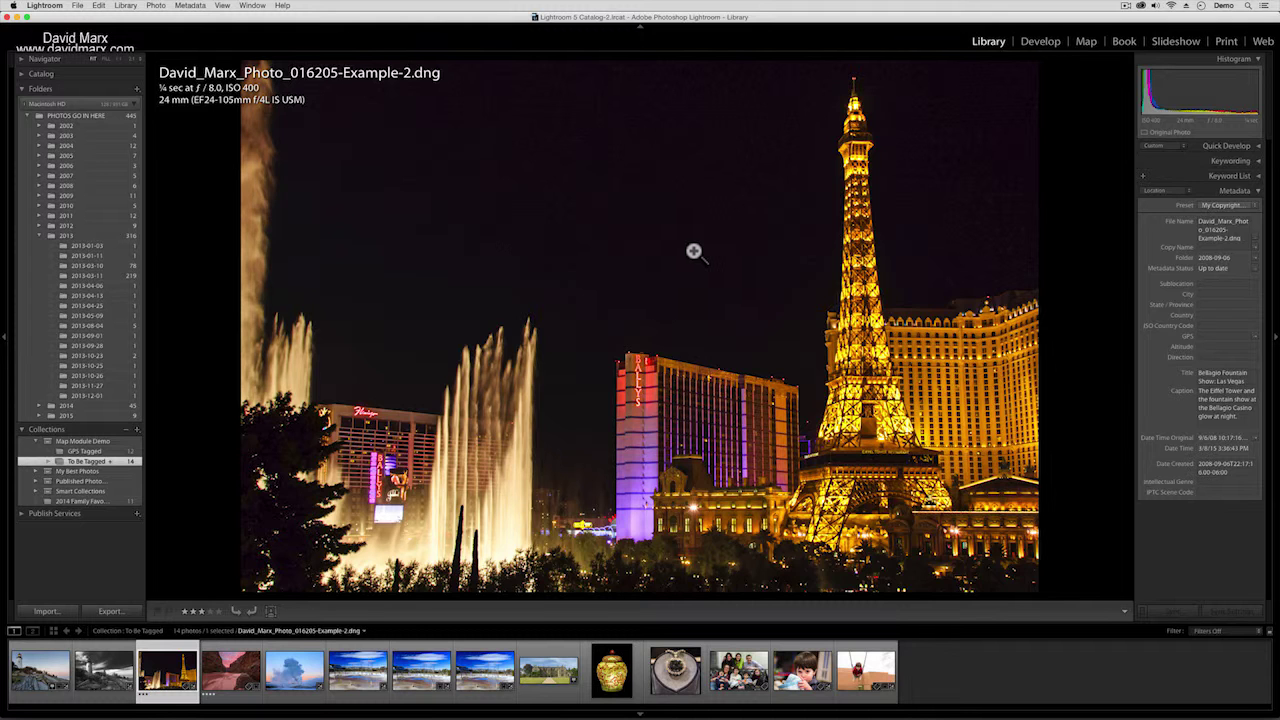
- Return to Grid, open the Map and jump to 'las vegas, nv'
key("g")
left_click(1086, 42)
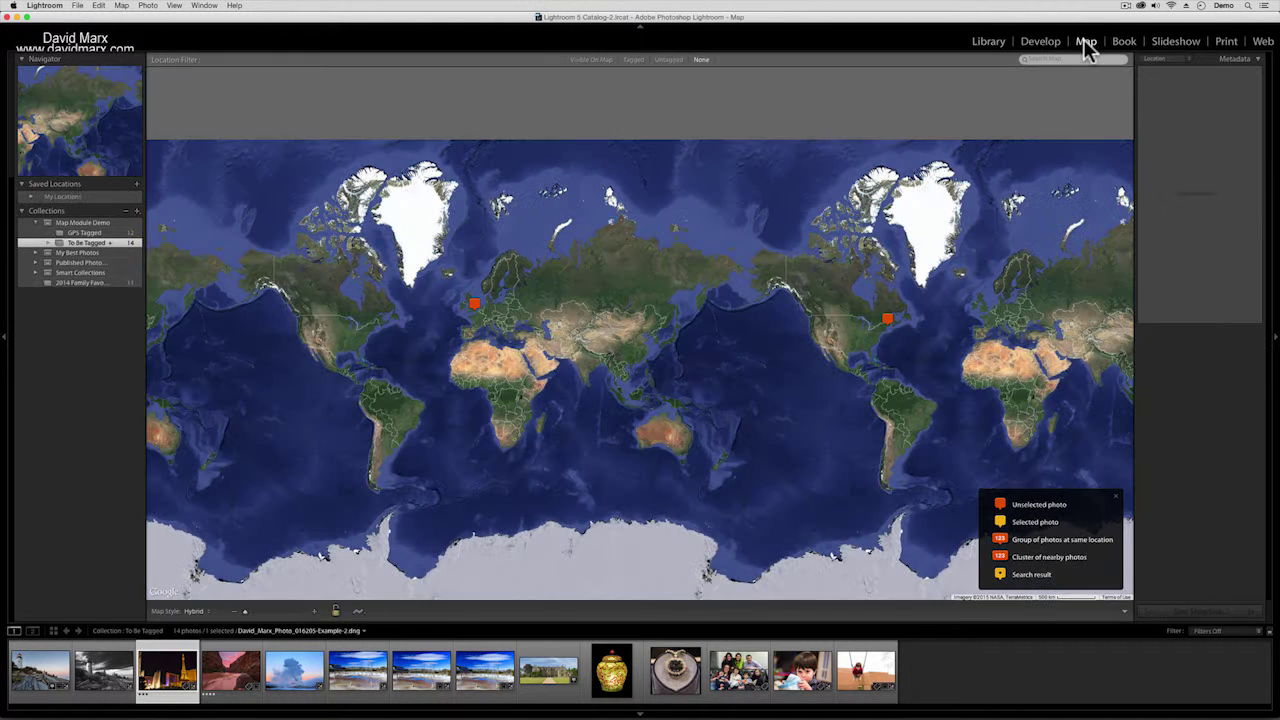
left_click(1057, 60)
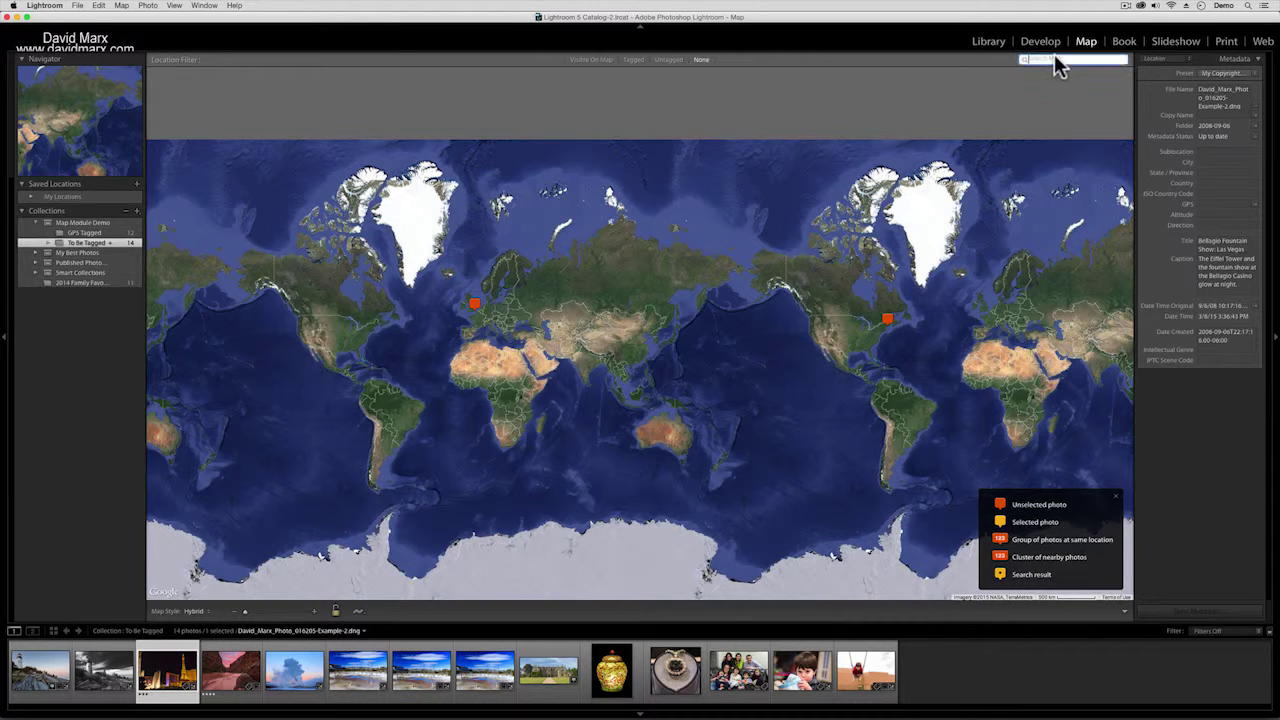
type("las vegas, nv")
key("Return")
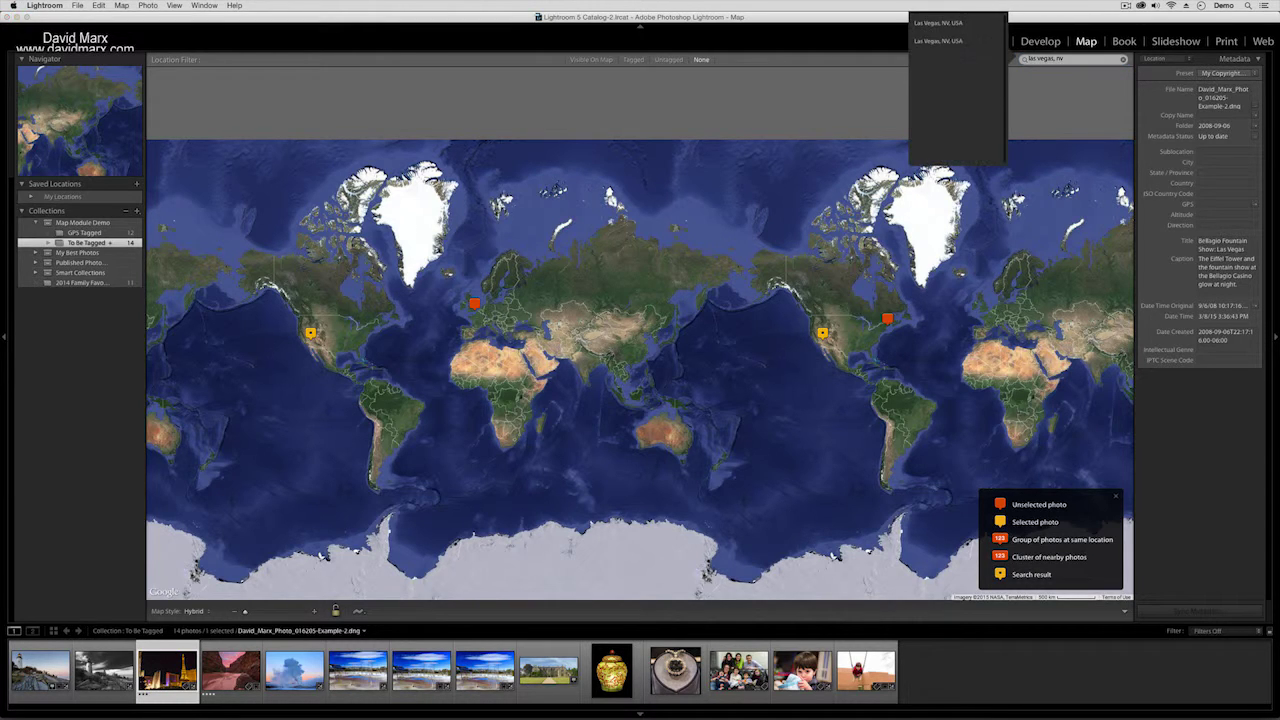
left_click(930, 25)
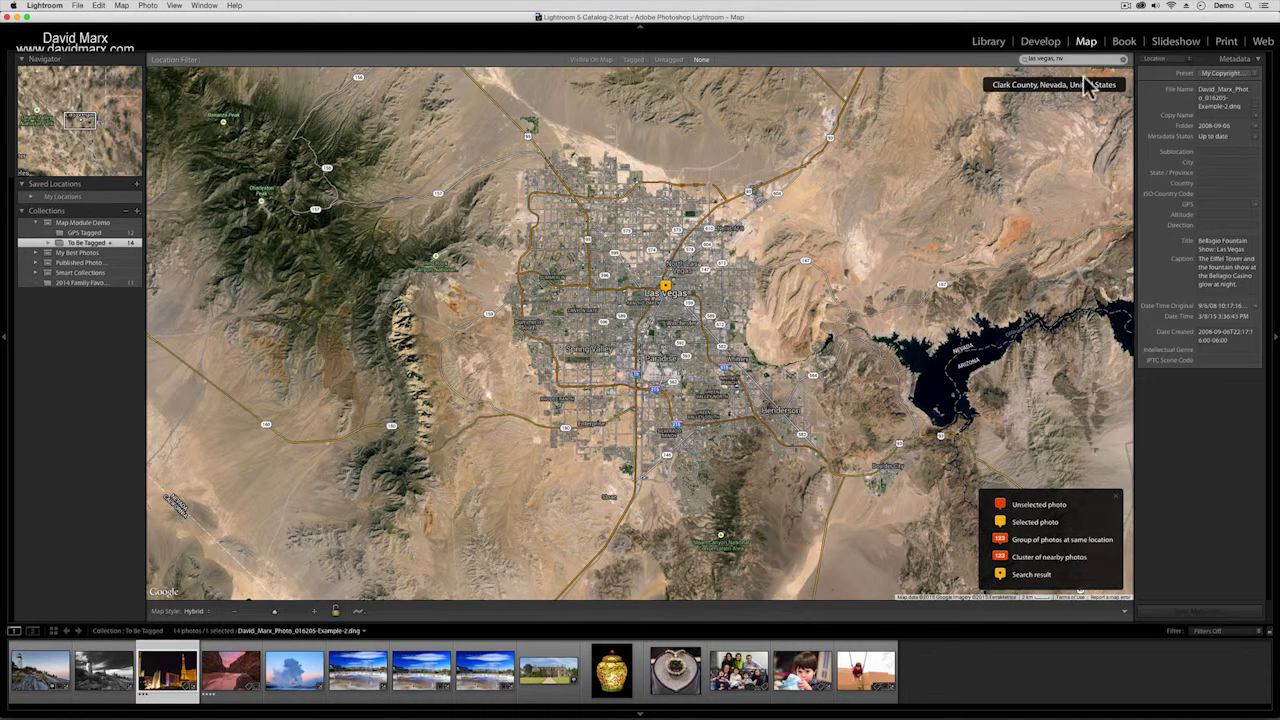
- Zoom to the Paris Las Vegas hotel result, deselect photos, and zoom out two levels
left_click(1031, 59)
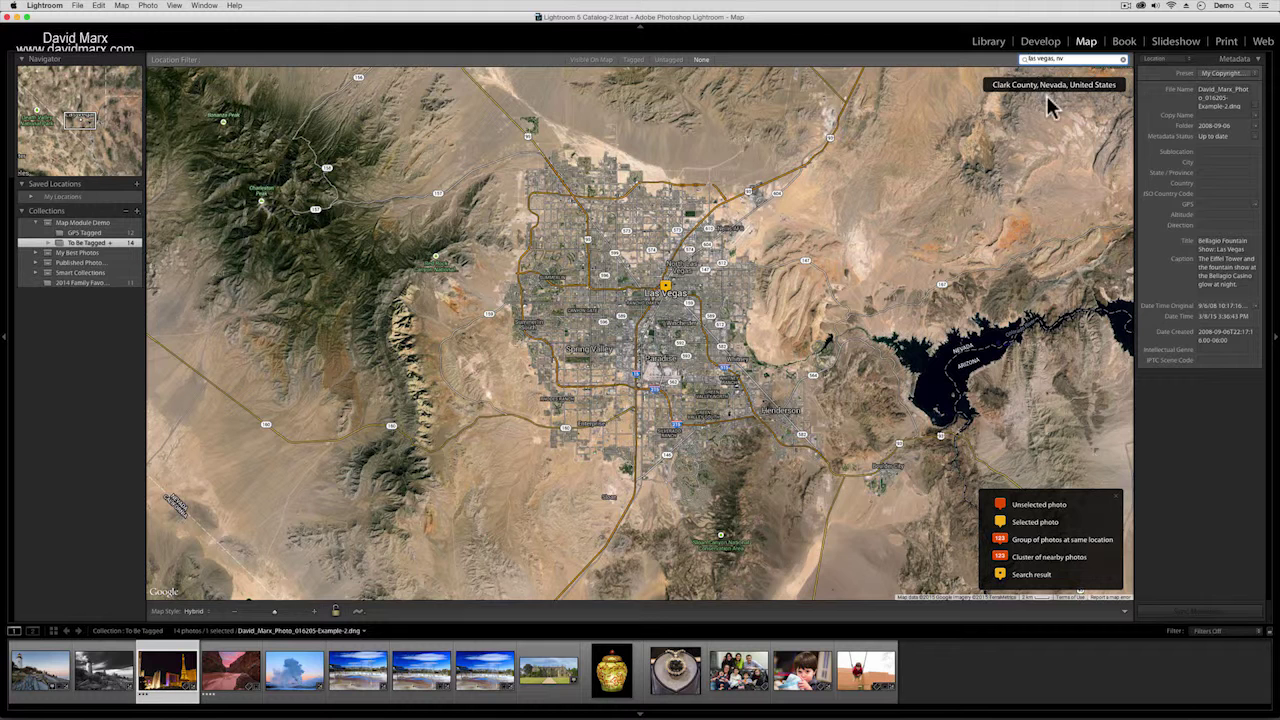
type("paris")
key("Return")
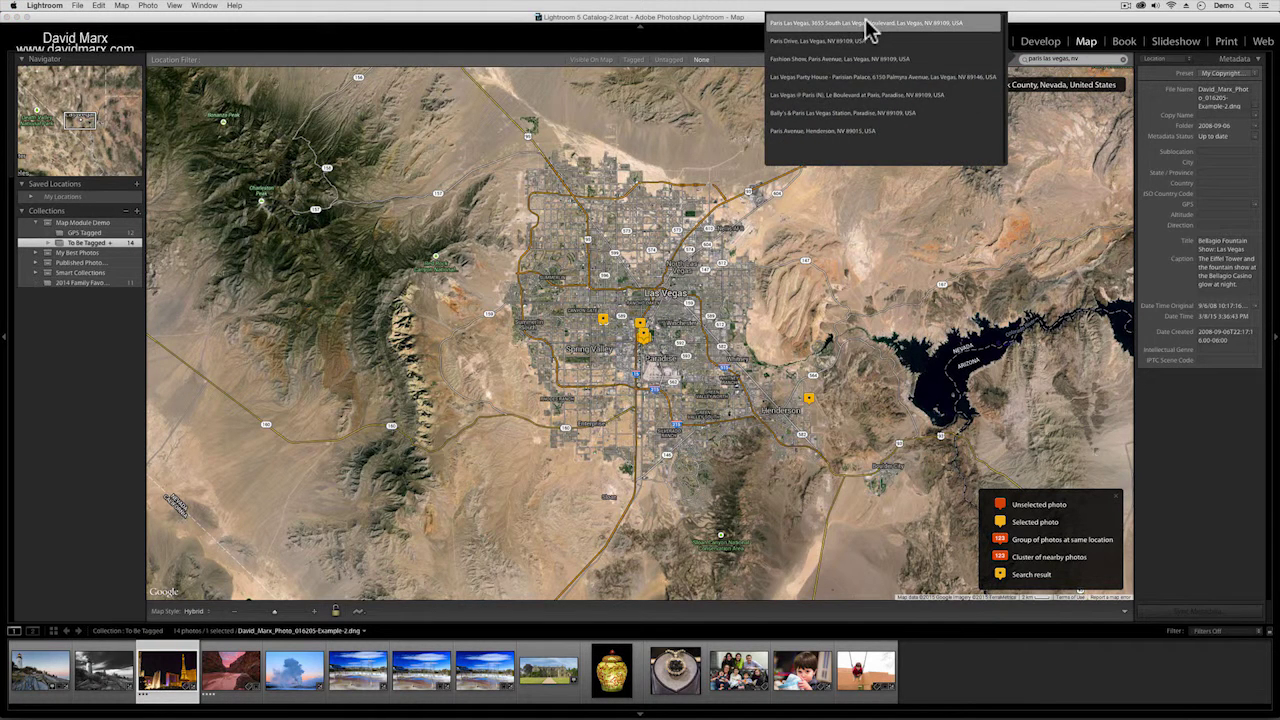
left_click(866, 22)
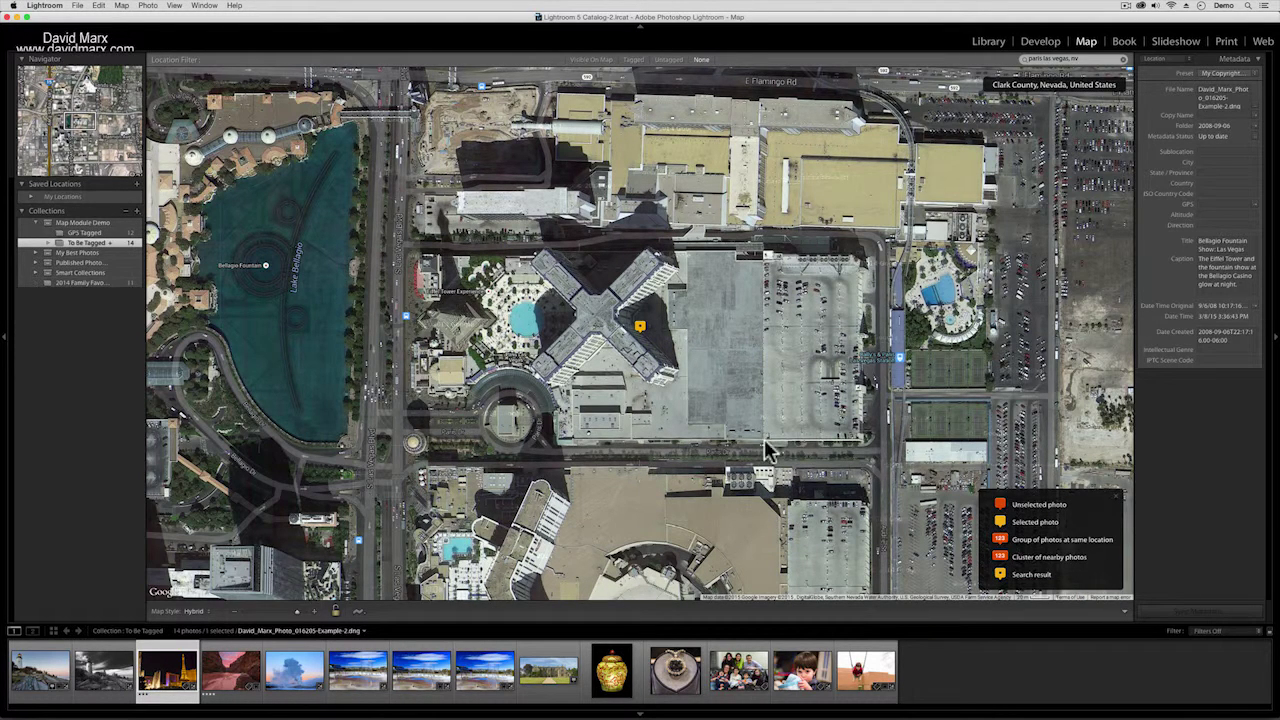
key("super+d")
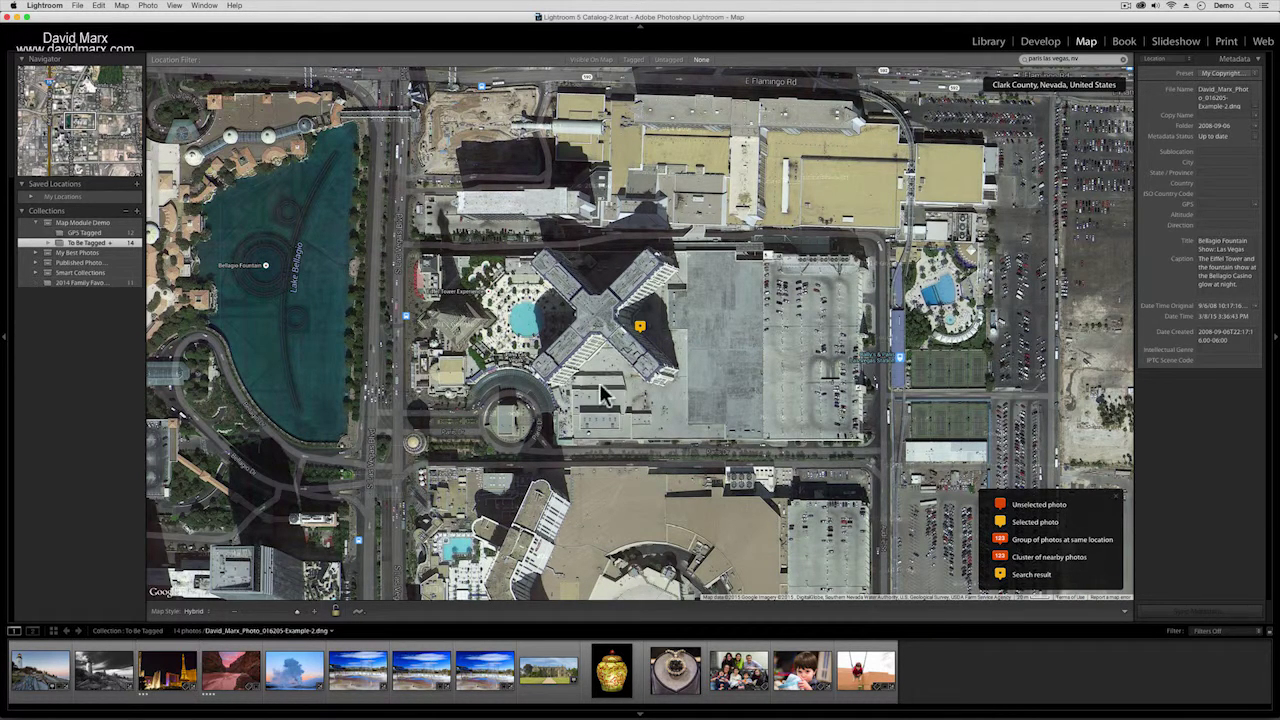
left_click(235, 612)
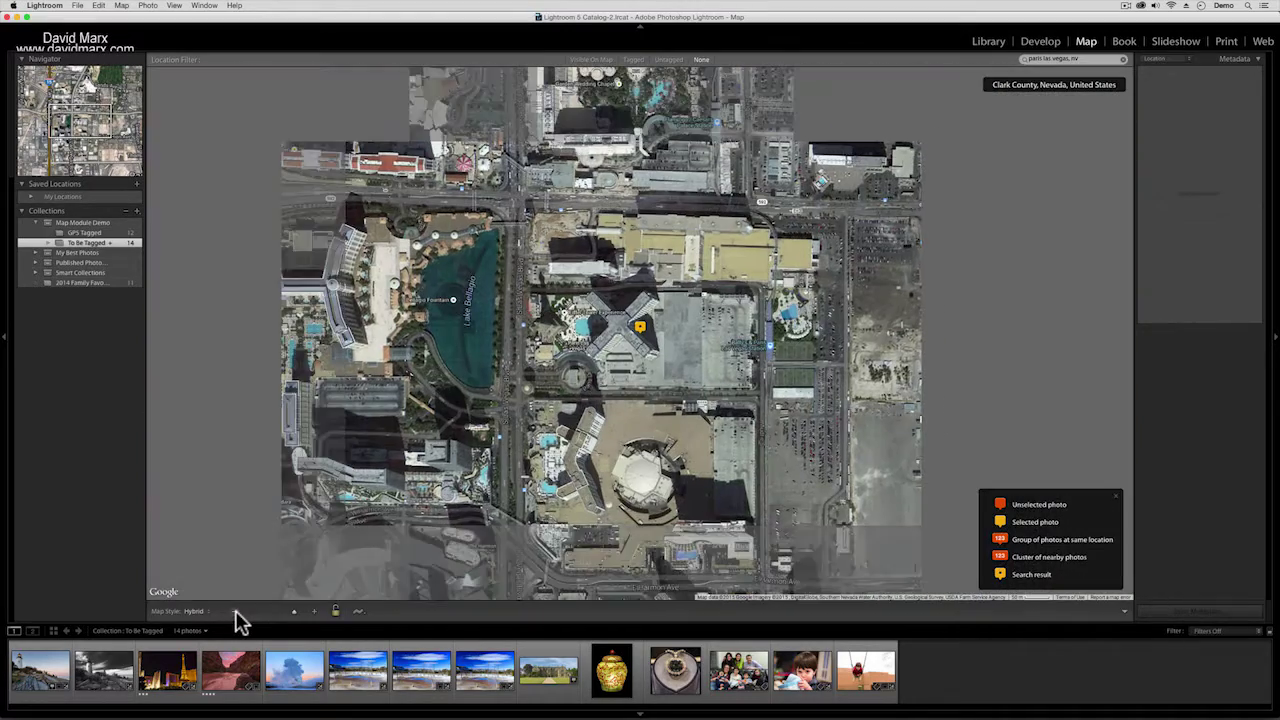
left_click(235, 612)
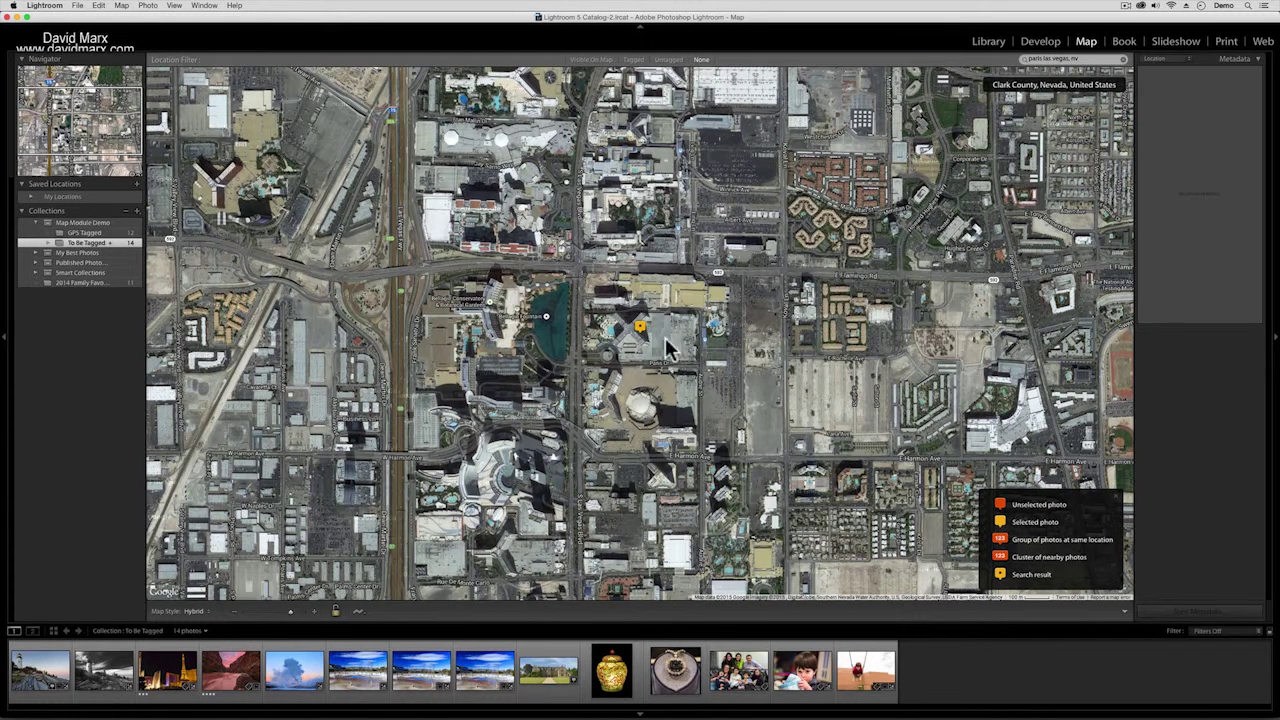
- Pin the Las Vegas photo at the Paris hotel, giving GPS 36°6'44" N, 115°10'13" W
left_click(181, 680)
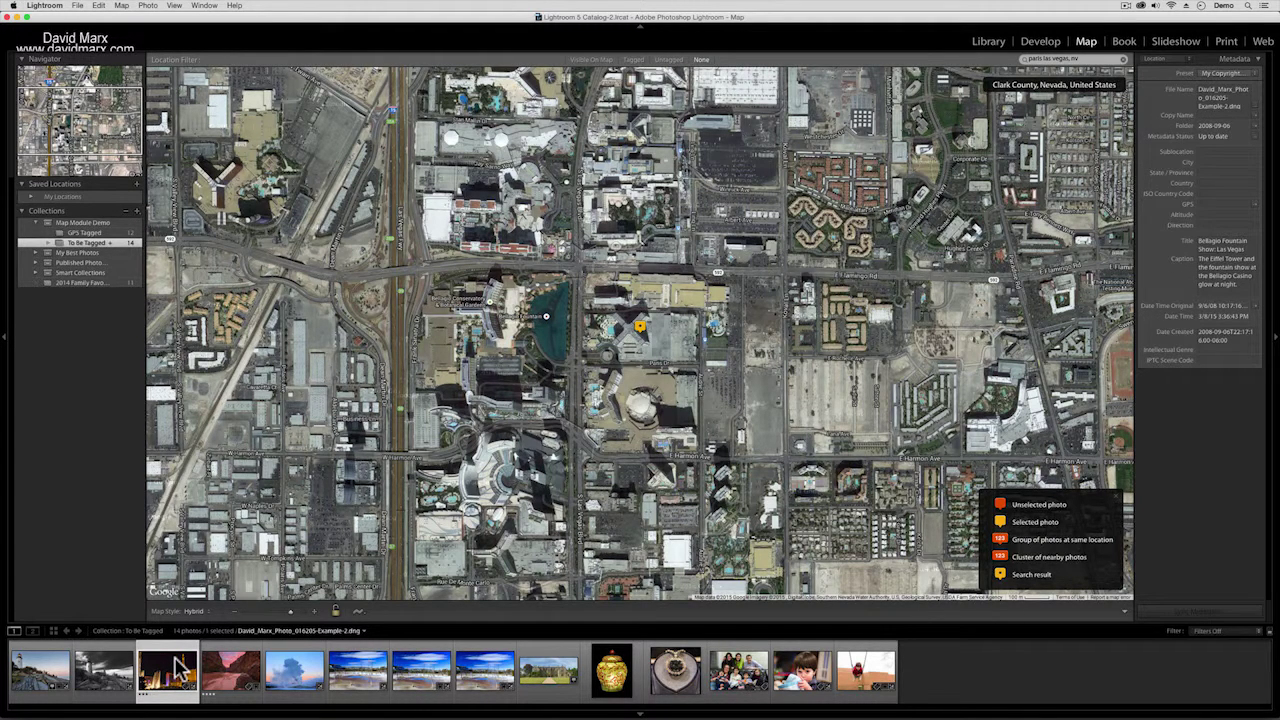
mouse_move(175, 670)
left_mouse_down()
mouse_move(250, 544)
mouse_move(498, 336)
mouse_move(562, 306)
mouse_move(636, 316)
left_mouse_up()
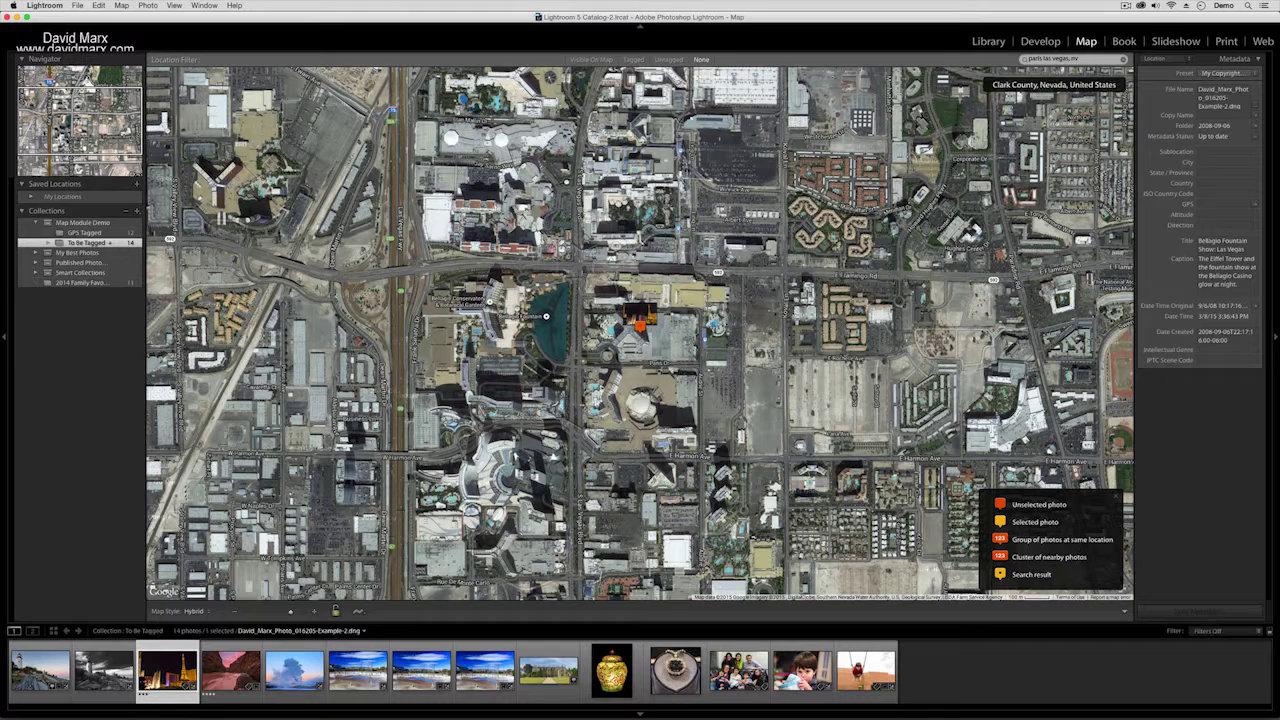
left_click_drag(640, 333, 640, 331)
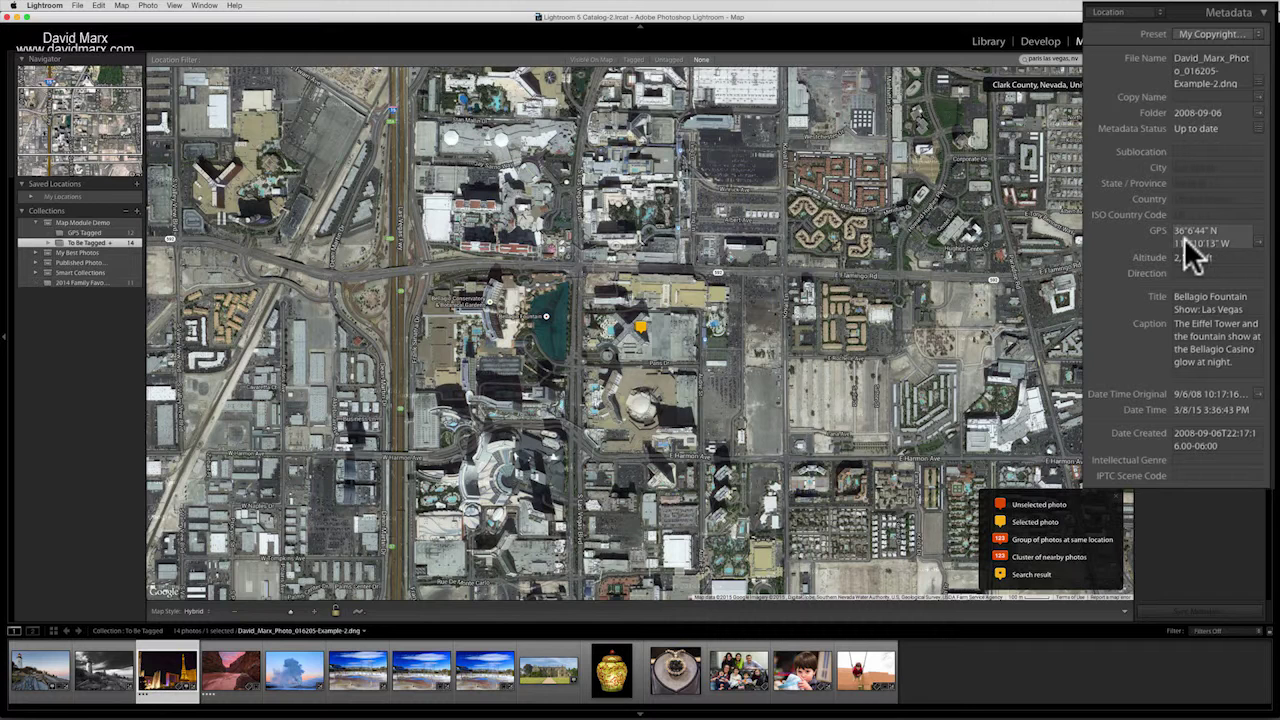
left_click(1191, 238)
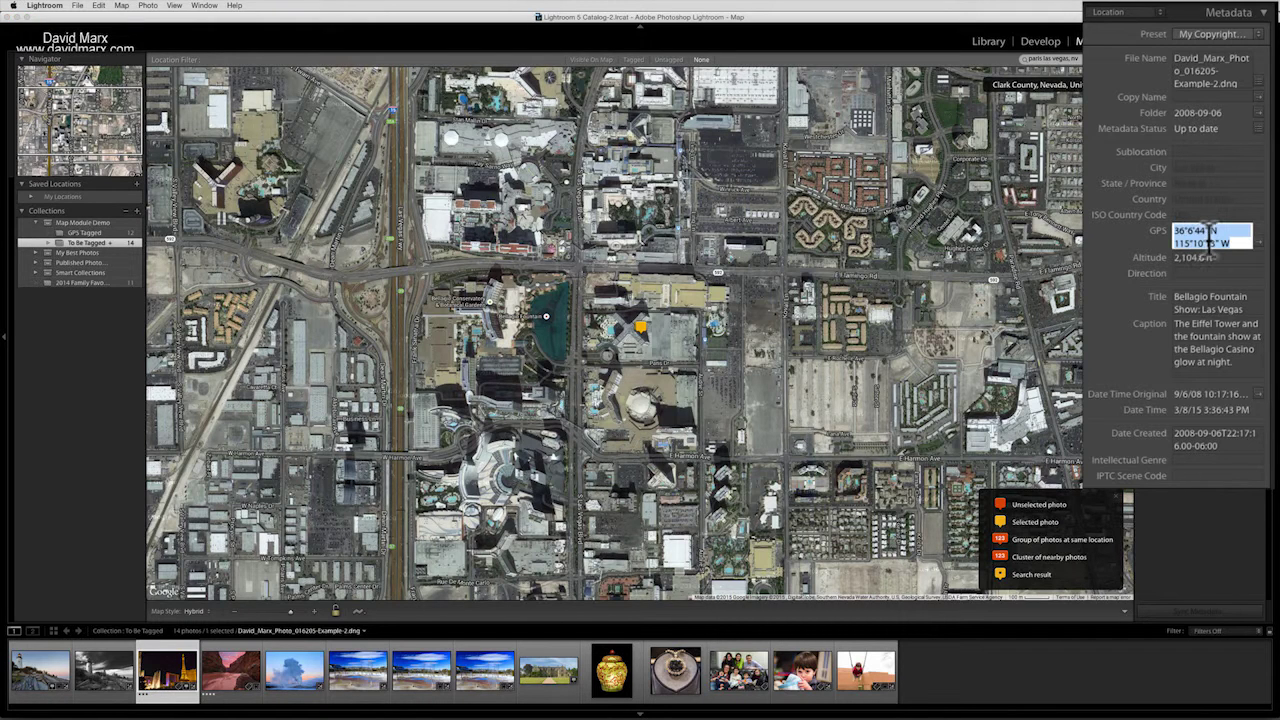
left_click(1120, 238)
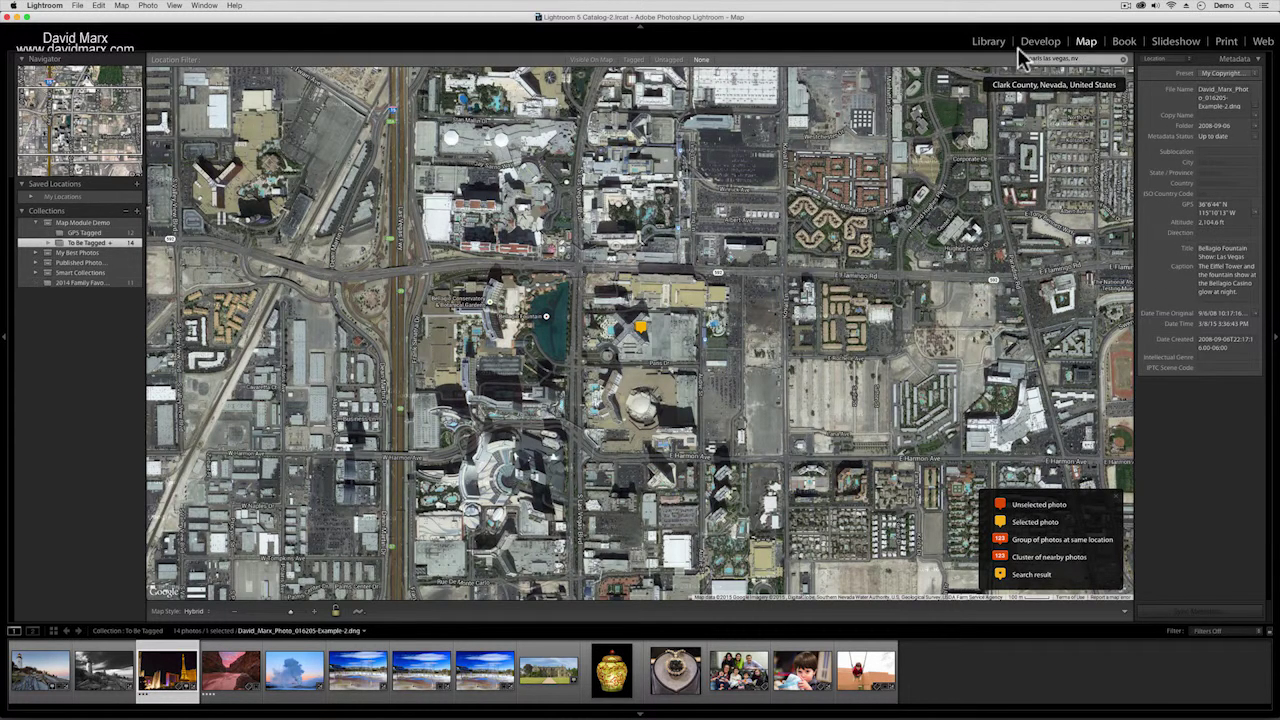
- Zoom the map out to world view and show the Las Vegas photo's folder in the Library
left_click(243, 610)
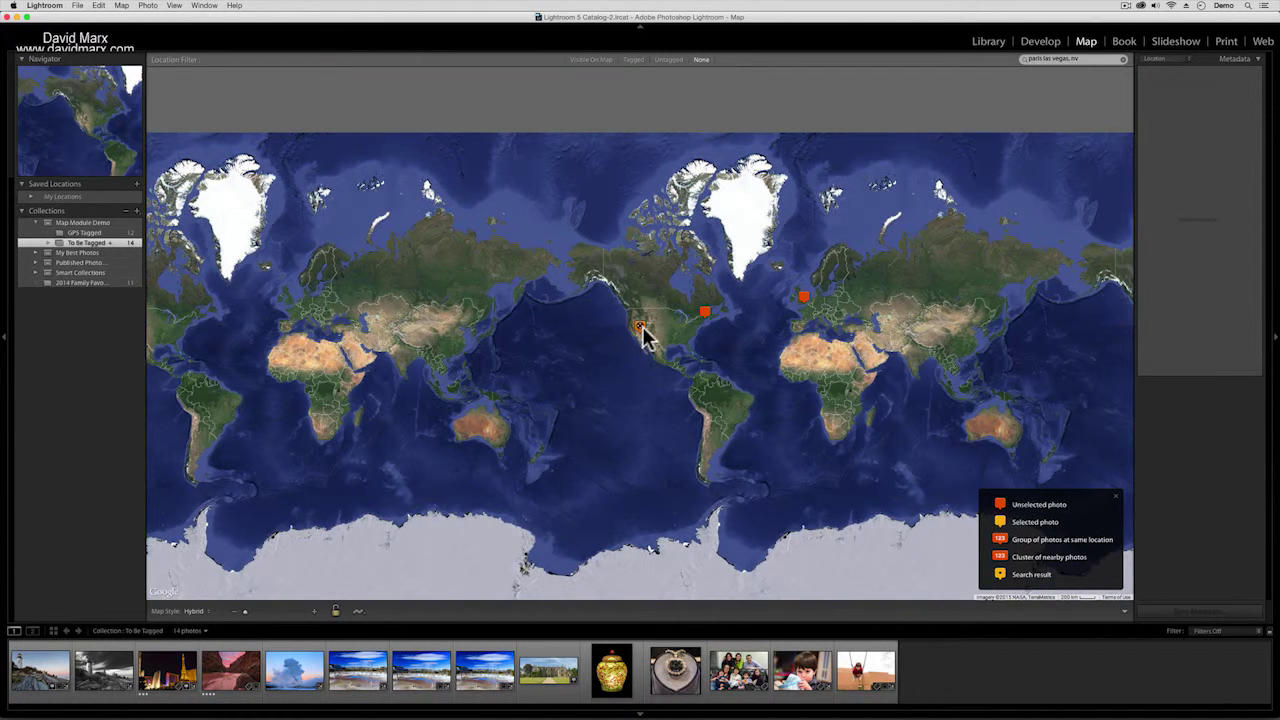
mouse_move(641, 330)
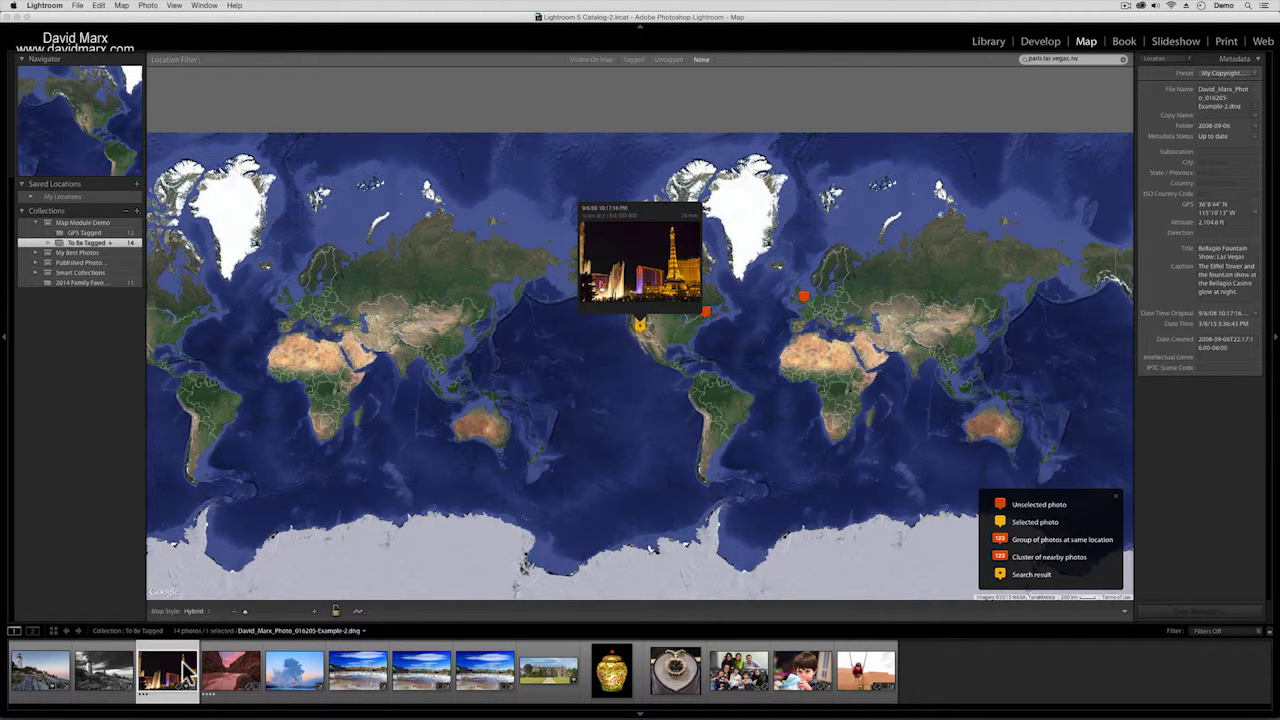
right_click(185, 672)
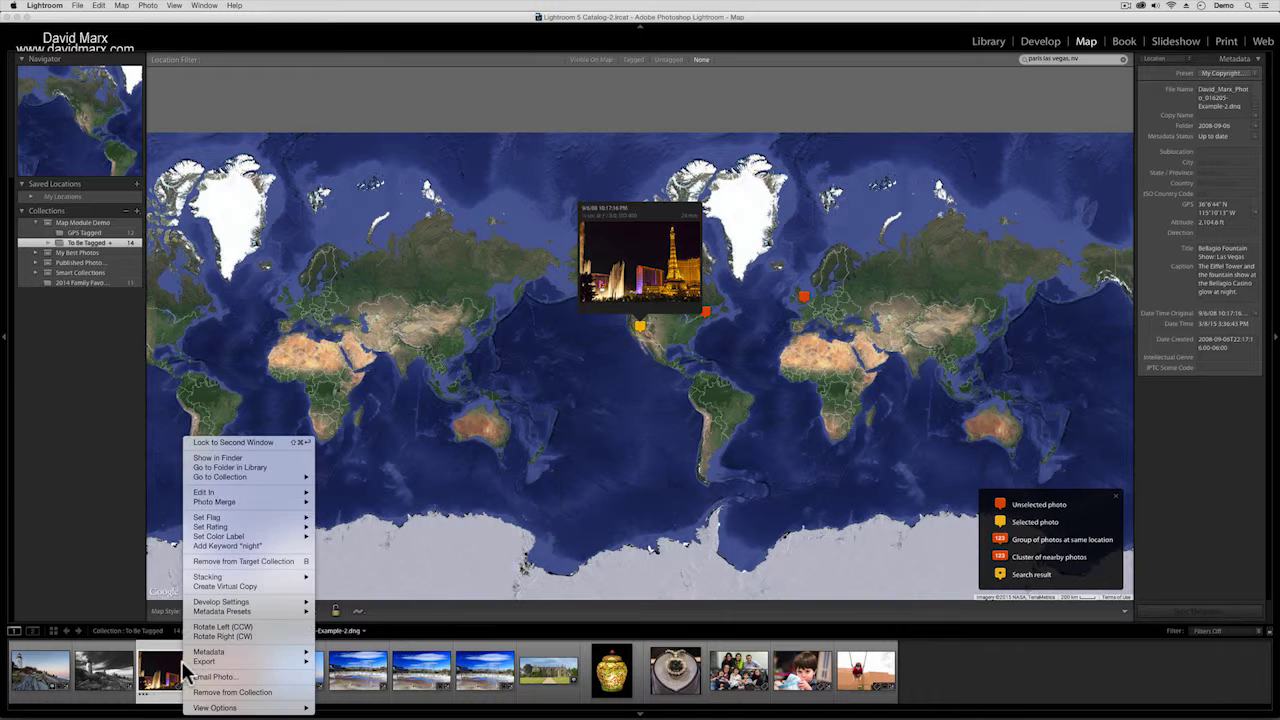
left_click(225, 467)
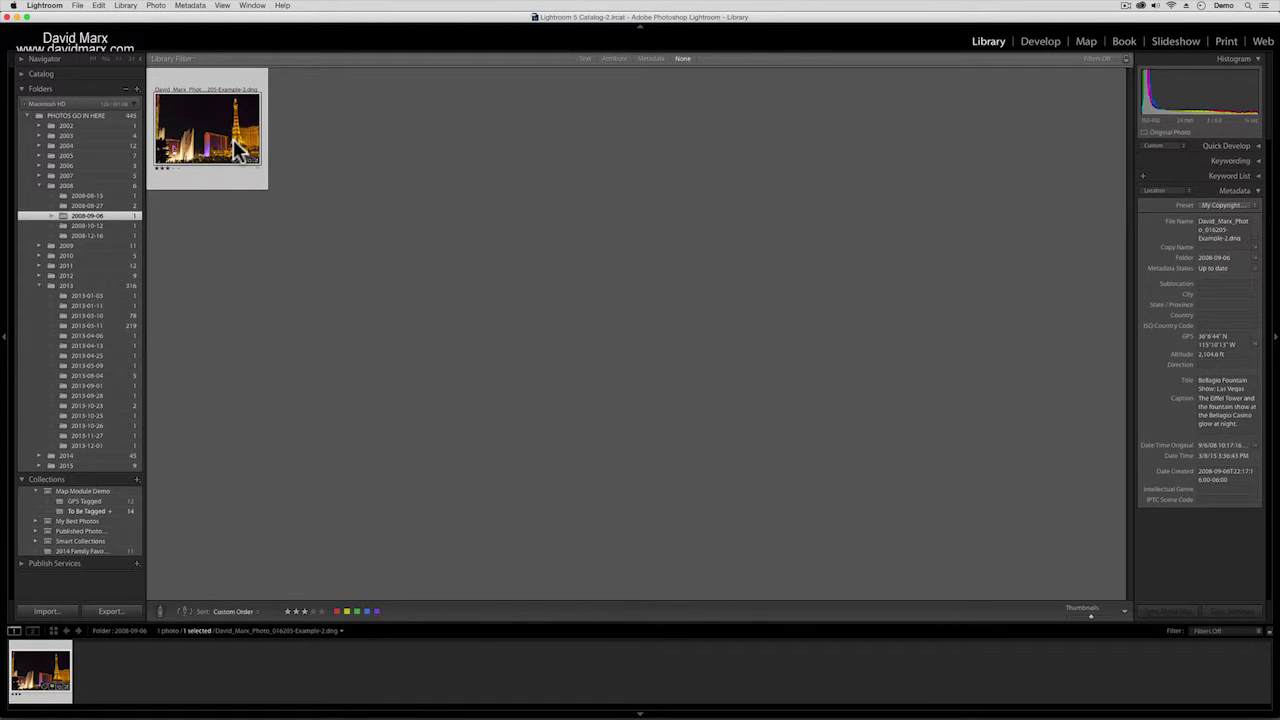
- Select the canyon sunset photo from To Be Tagged and return to the Map
left_click(116, 512)
left_click(598, 128)
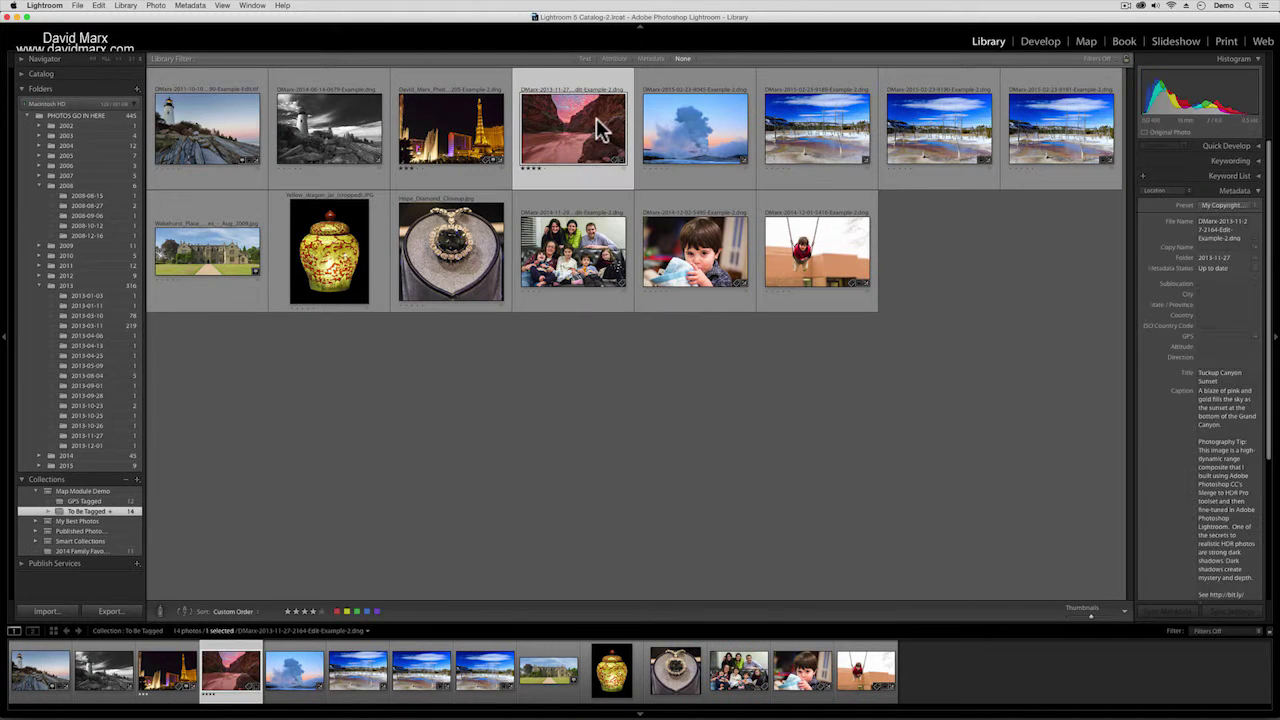
left_click(1086, 47)
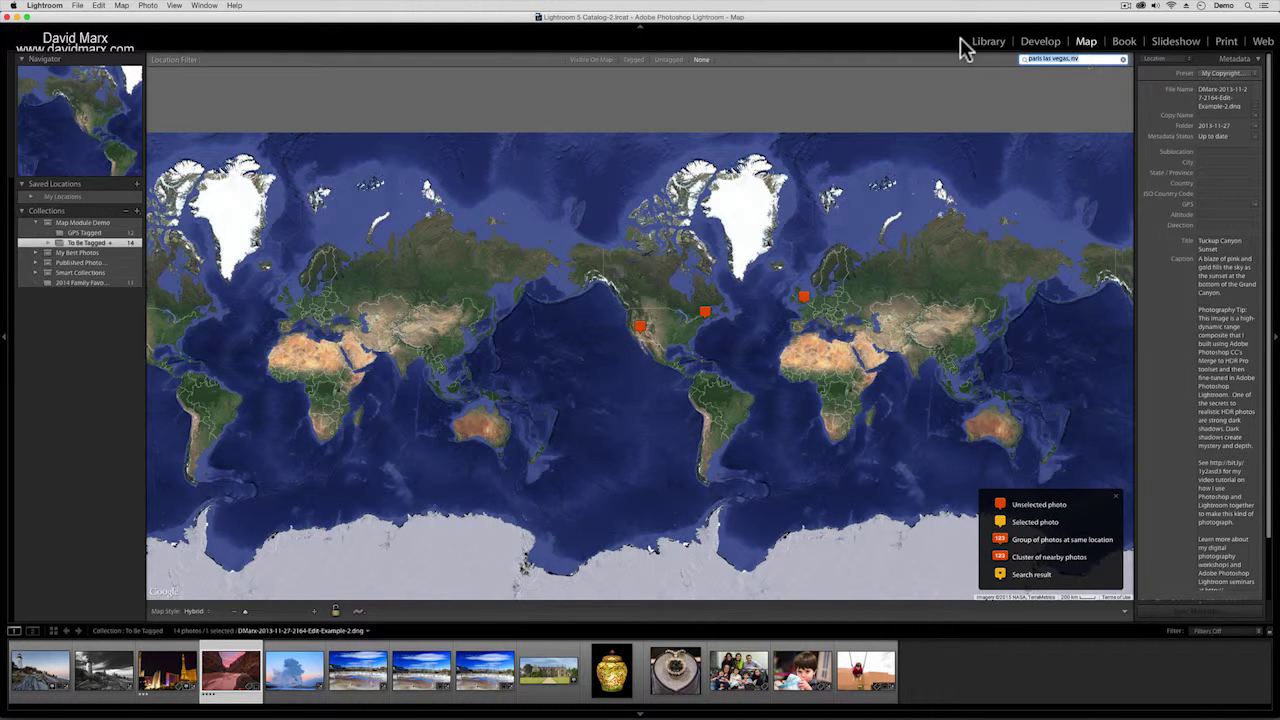
- Search the map for Tuckup Canyon in Grand Canyon National Park
type("grand canyon national park")
key("Return")
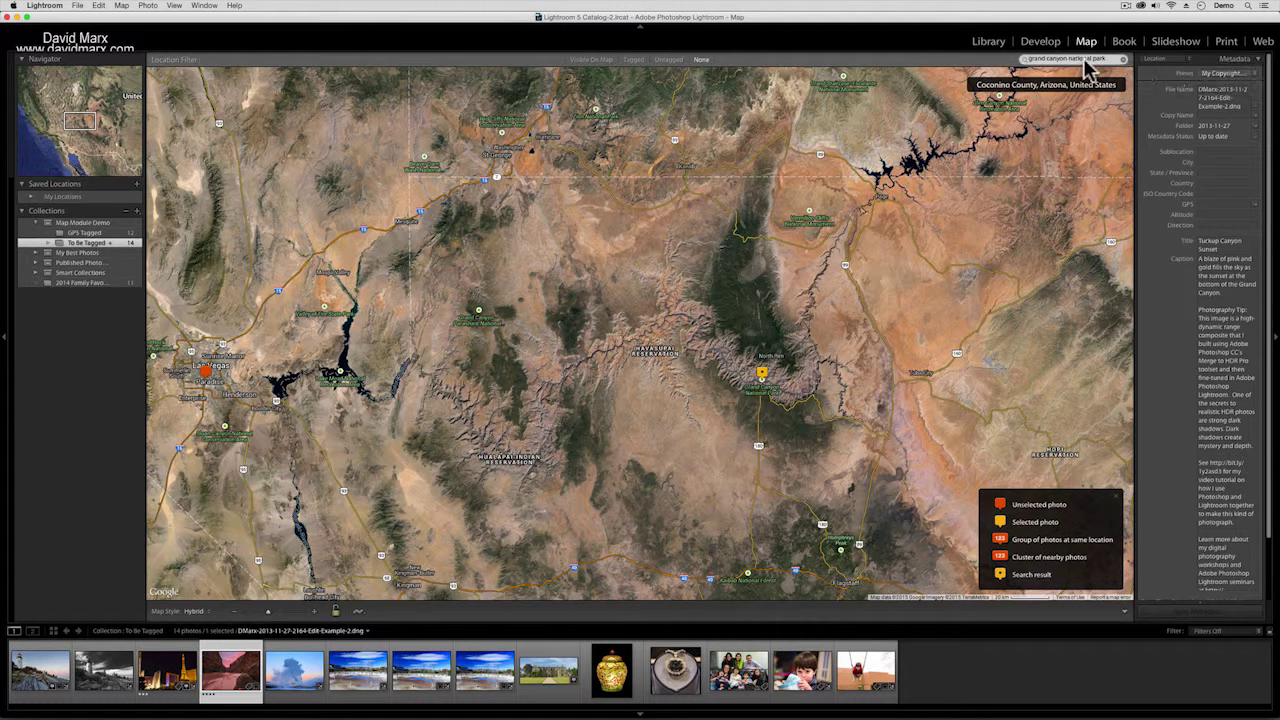
left_click(1028, 60)
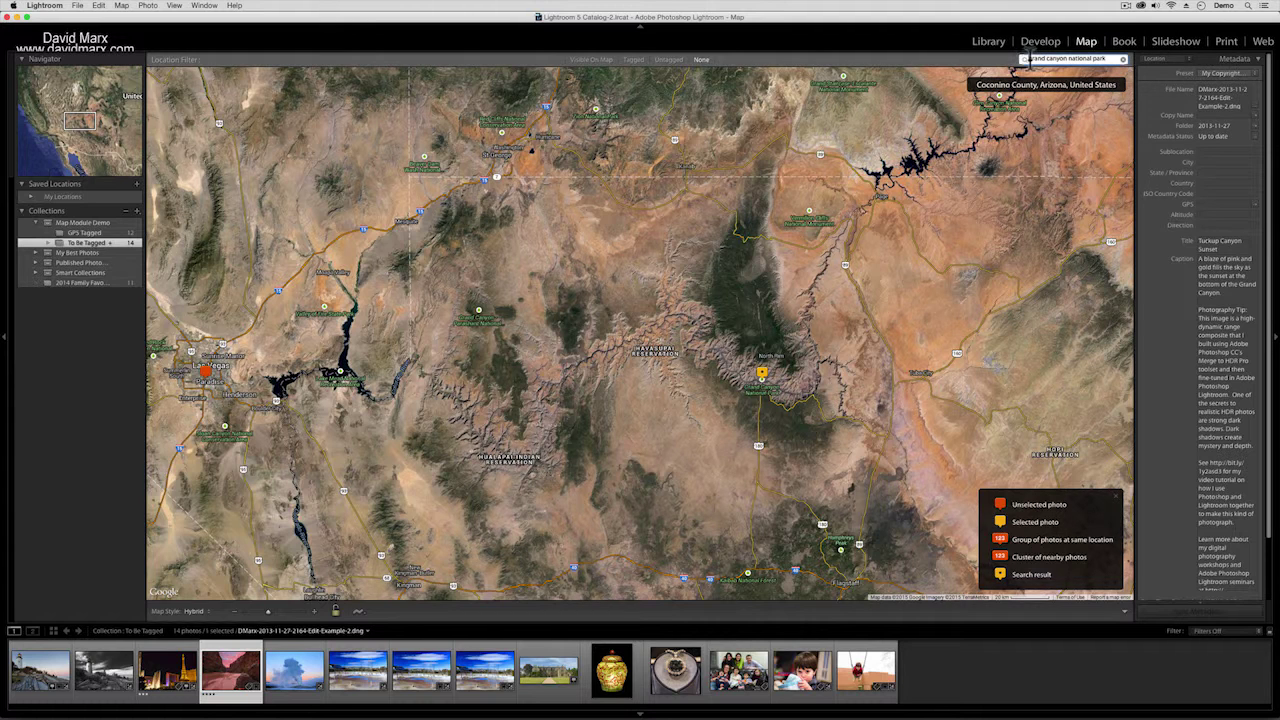
type("tucku")
key("BackSpace")
key("BackSpace")
type("kup canyon")
key("Return")
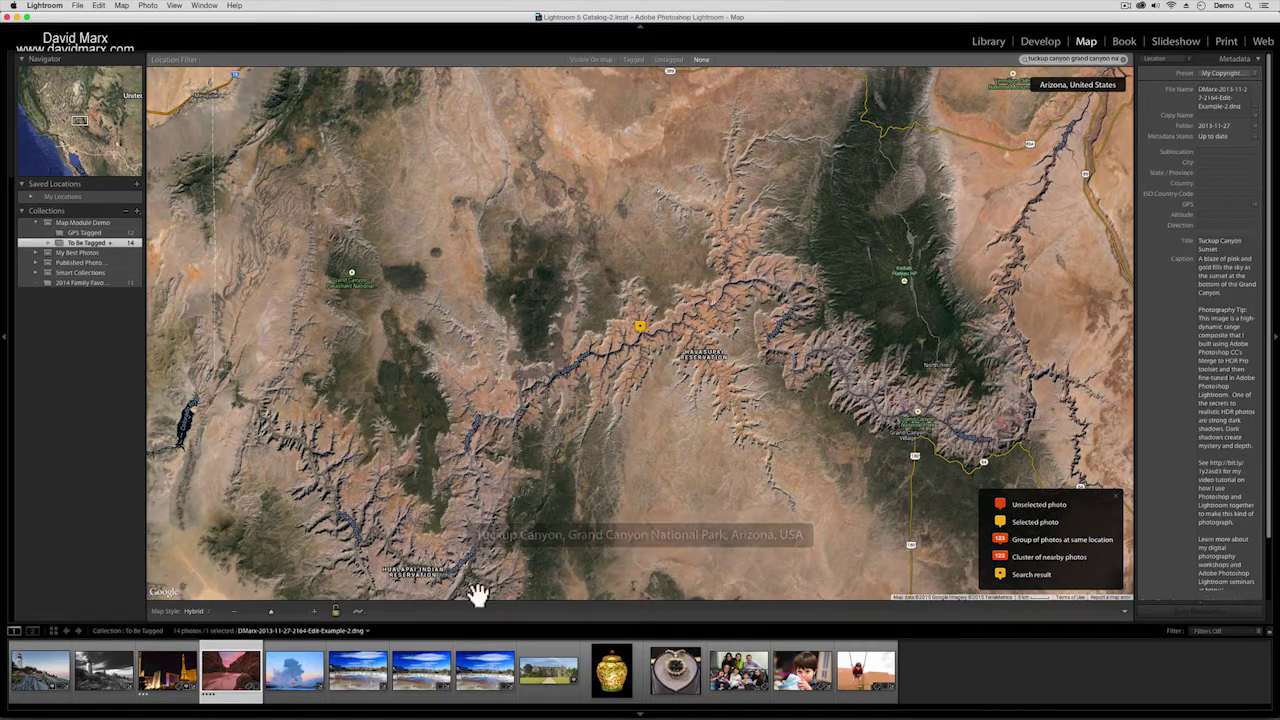
- Zoom the map in eight levels onto the Tuckup Canyon marker by the Colorado River
left_click(312, 611)
left_click(312, 611)
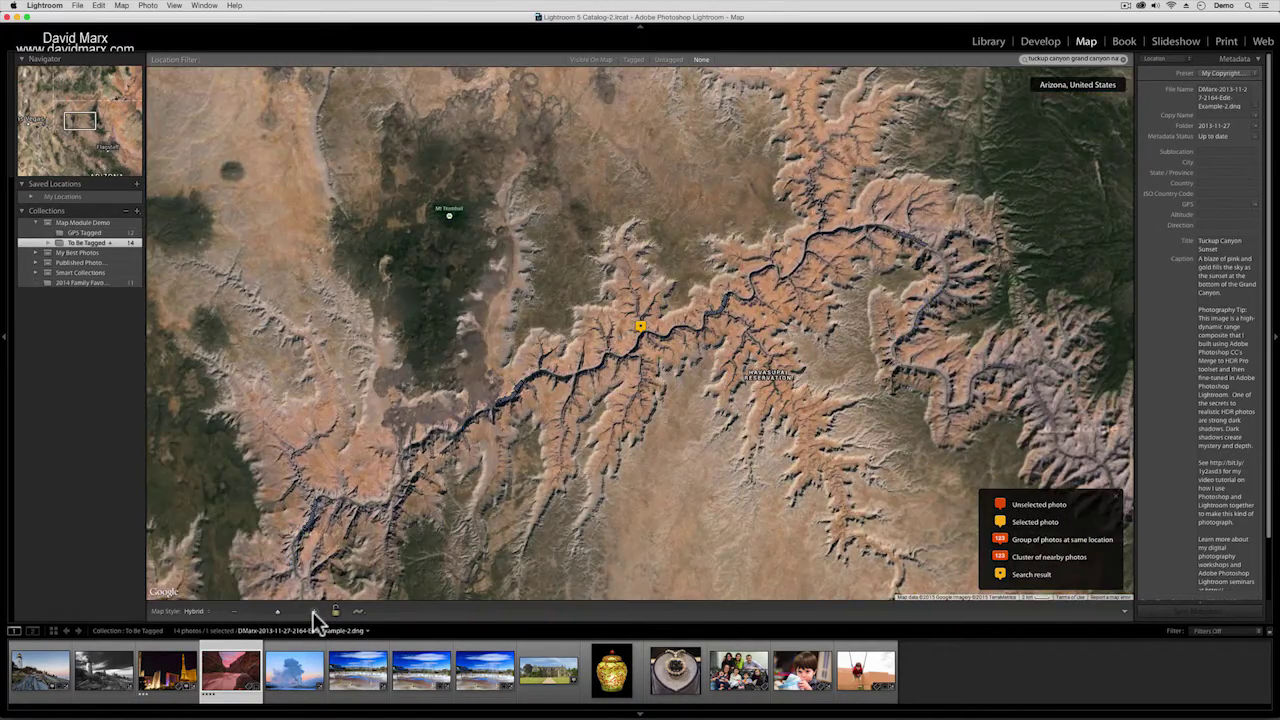
left_click(312, 611)
left_click(312, 611)
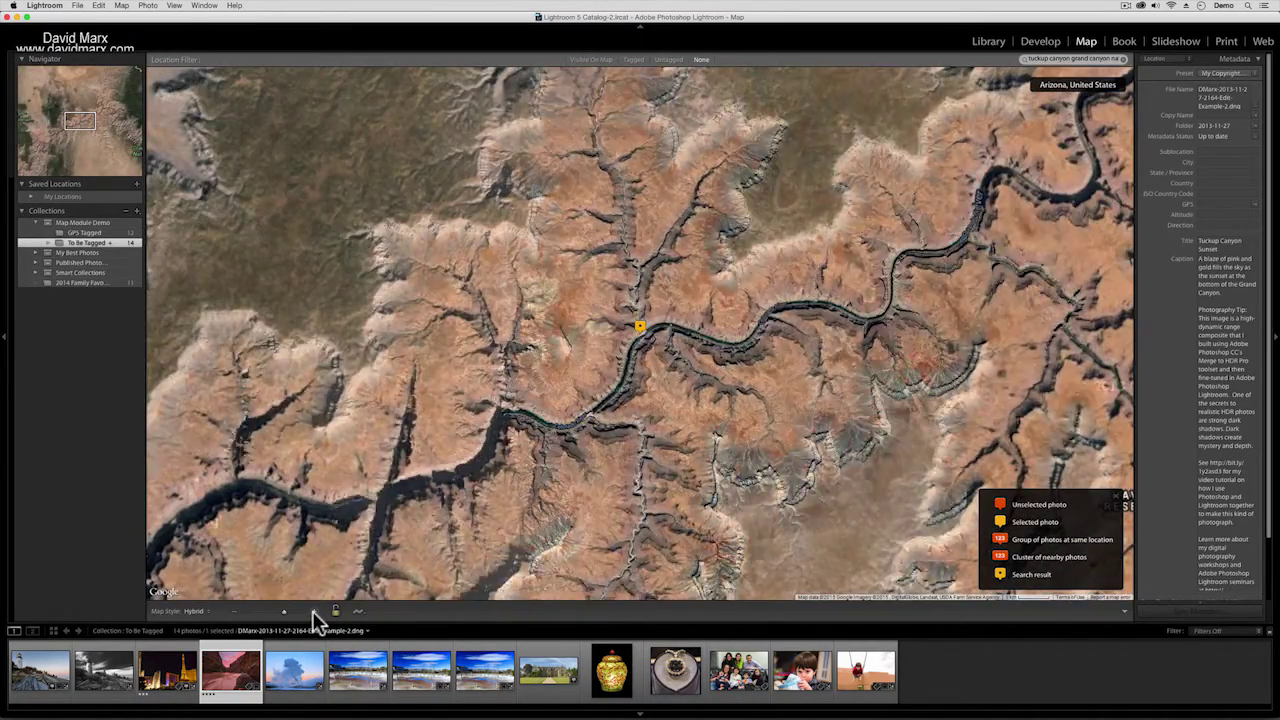
left_click(312, 611)
left_click(312, 611)
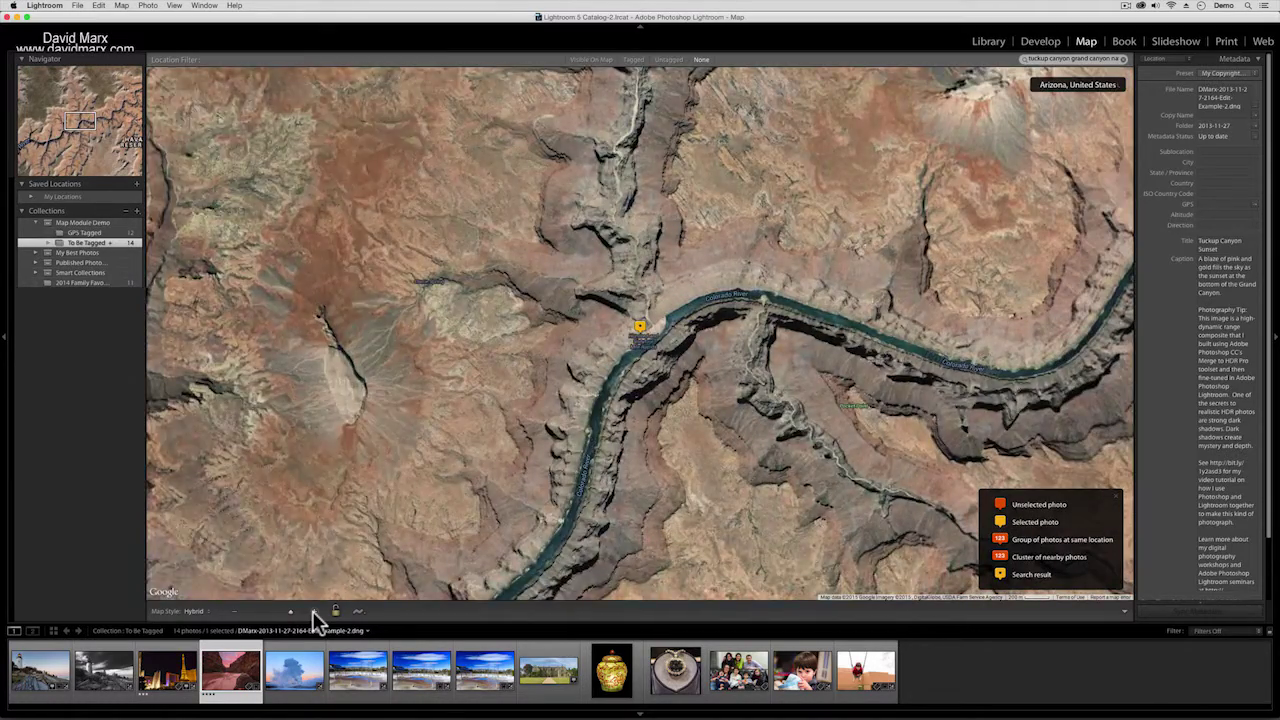
left_click(312, 611)
left_click(312, 611)
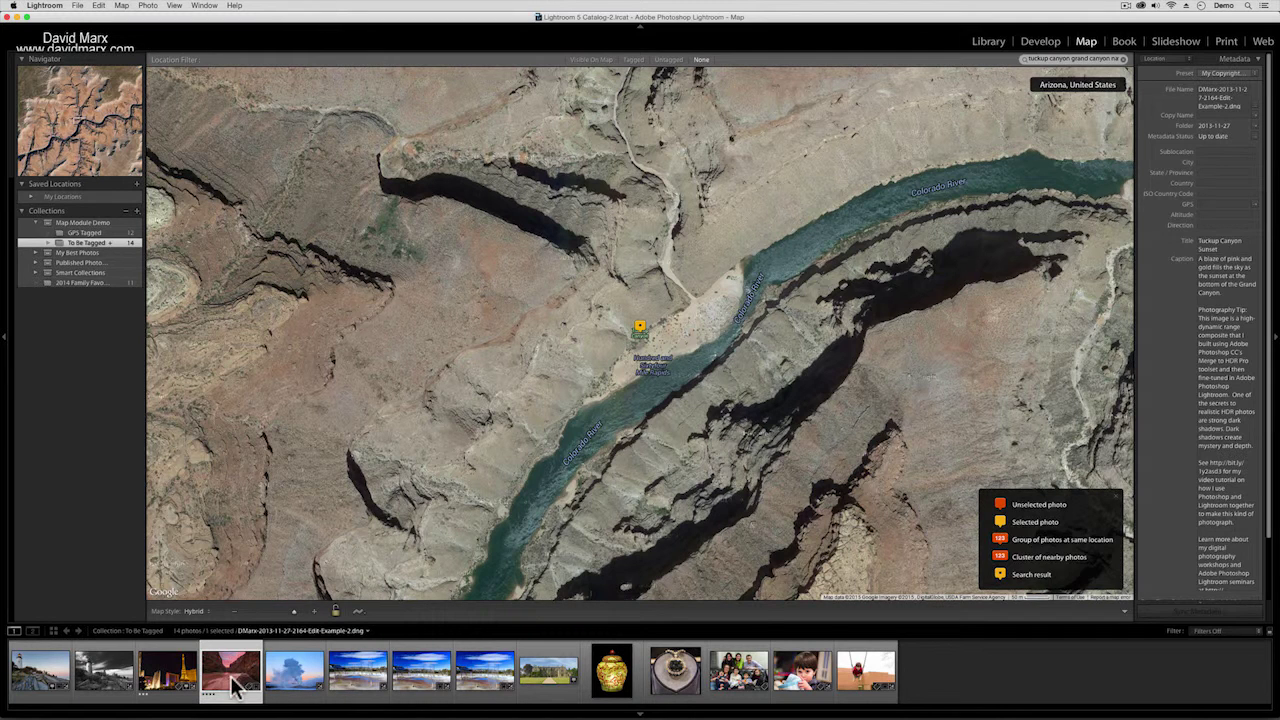
- Drag the canyon sunset photo onto the Tuckup Canyon marker, giving GPS 36°16'47" N, 112°52'33" W
mouse_move(233, 683)
left_mouse_down()
mouse_move(460, 400)
mouse_move(626, 304)
mouse_move(638, 321)
left_mouse_up()
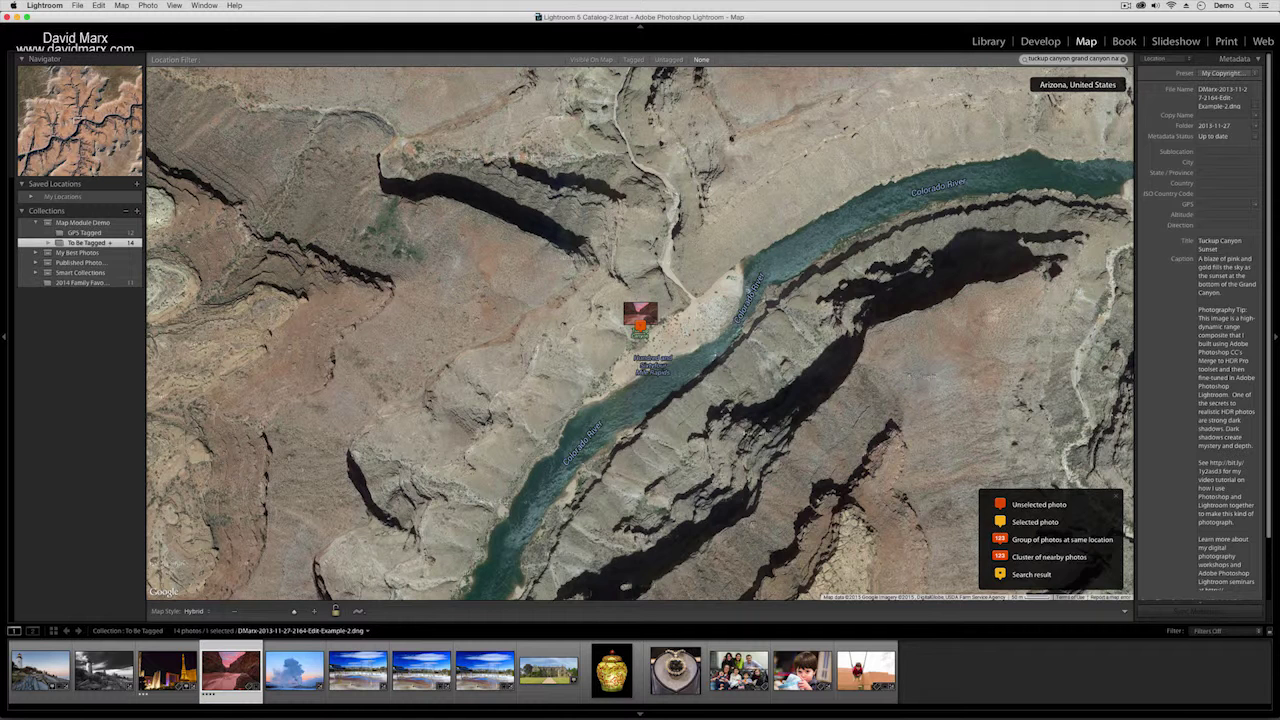
left_click_drag(638, 321, 641, 330)
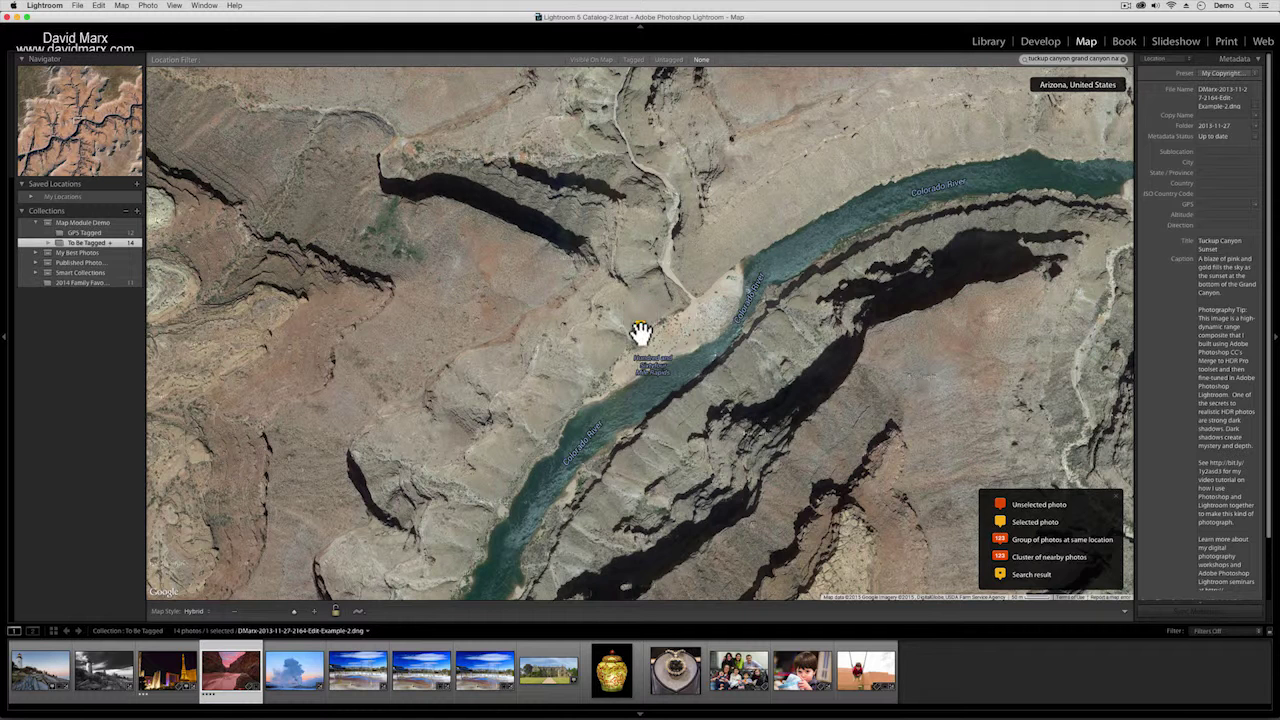
- Enter ISO Country Code US and Country United States
left_click(1173, 193)
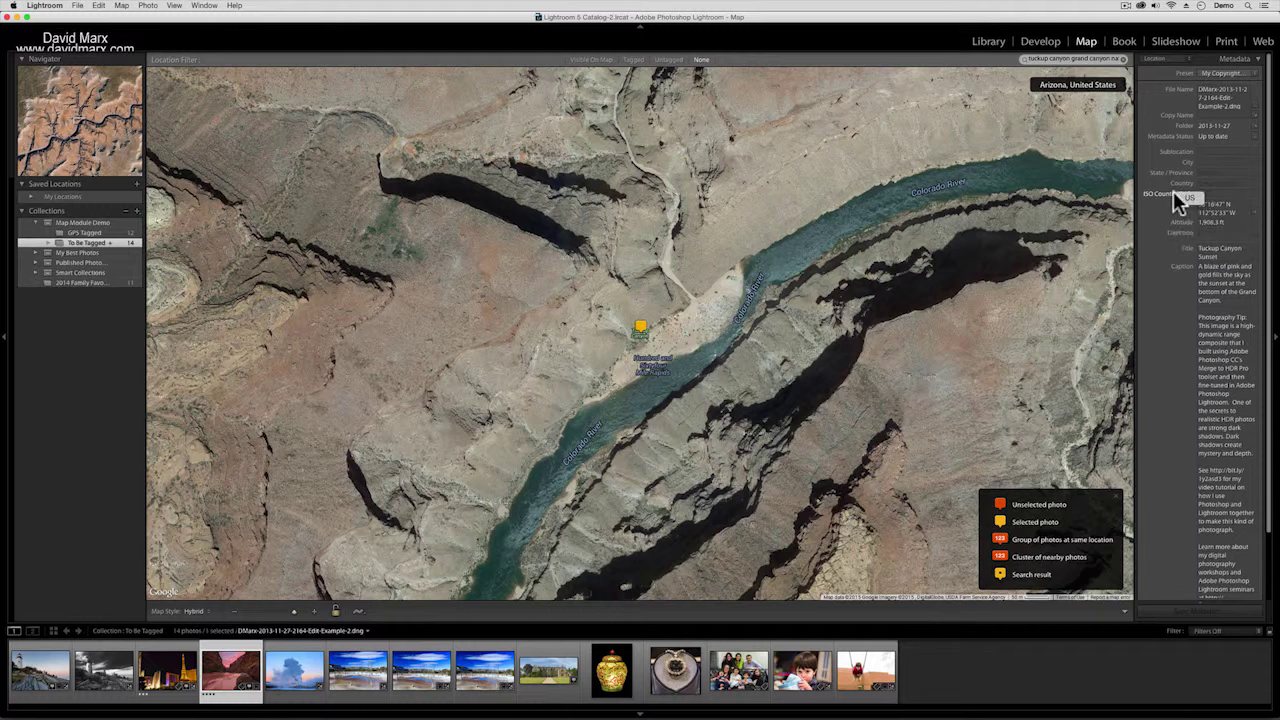
type("US")
left_click(1175, 180)
type("United States")
key("Return")
- Set State to Arizona, City to Grand Canyon National Park, and Sublocation to Tuckup Canyon
left_click(1185, 172)
type("Arizona")
key("Return")
left_click(1208, 160)
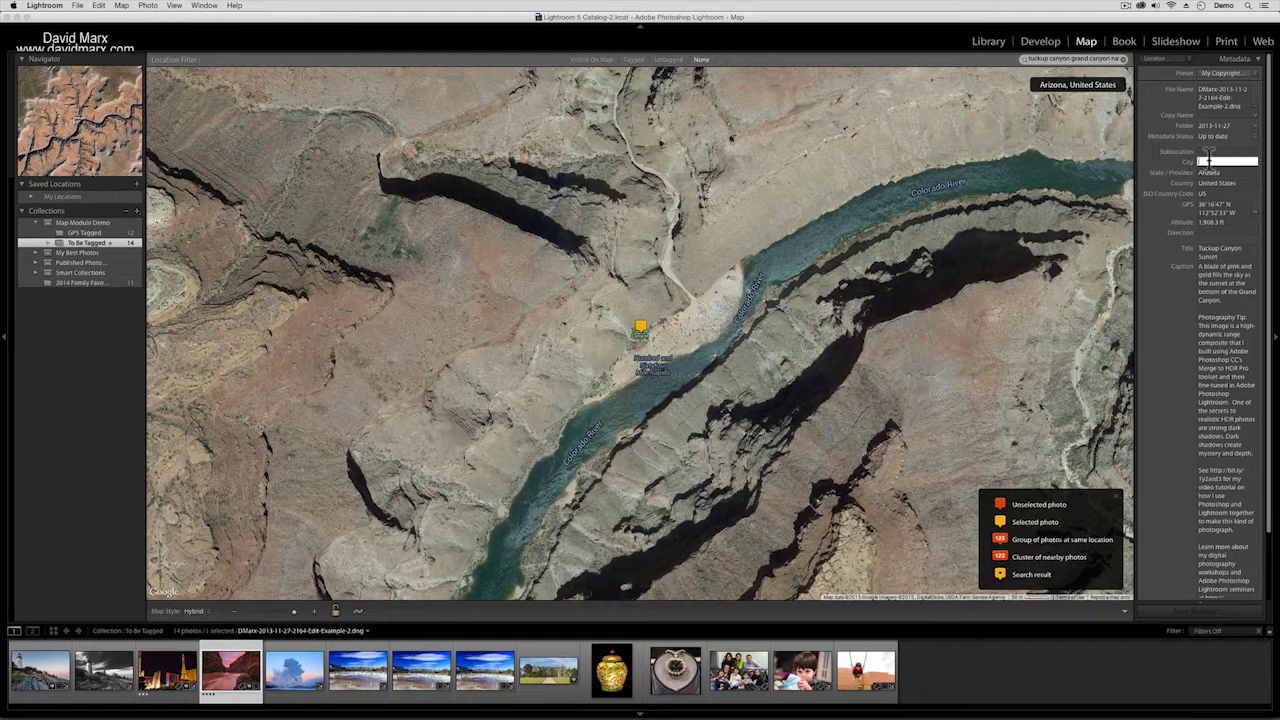
type("Grand Canyon National Park")
key("Return")
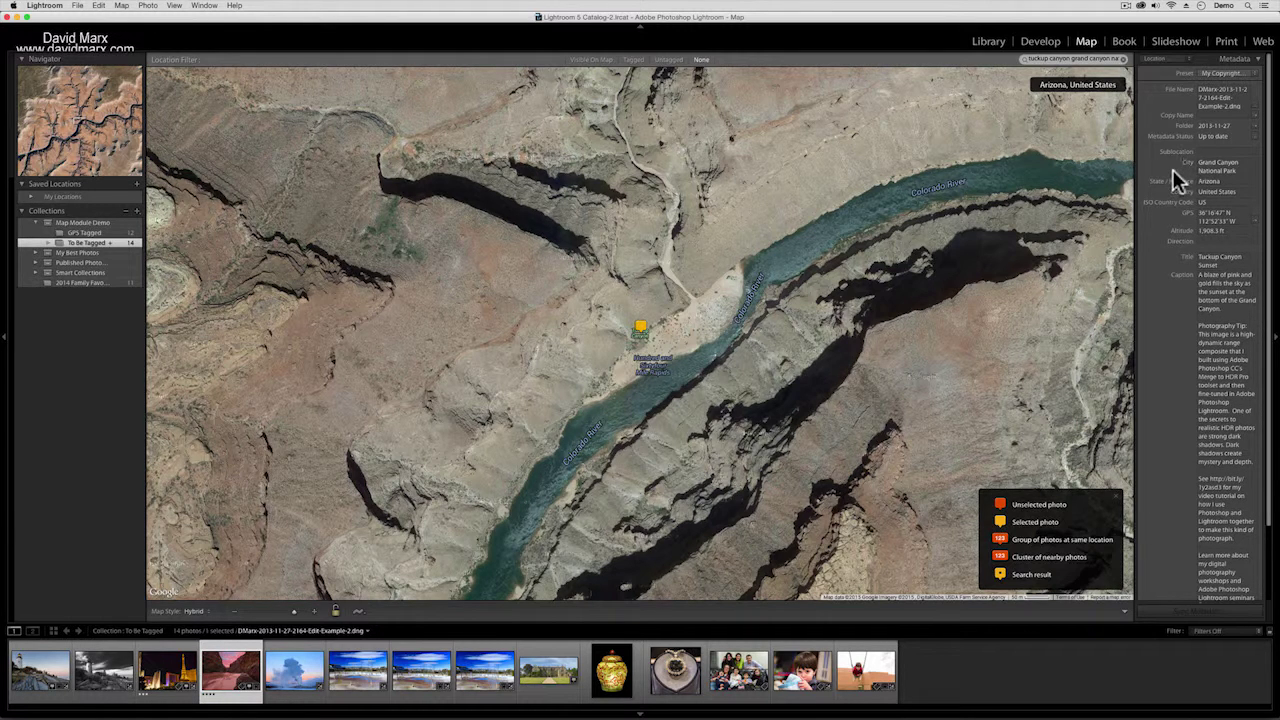
left_click(1199, 150)
type("Tuckup Canyon")
key("Return")
- Clear the map search, zoom to world view, and inspect the photos at the Las Vegas marker
left_click(1123, 59)
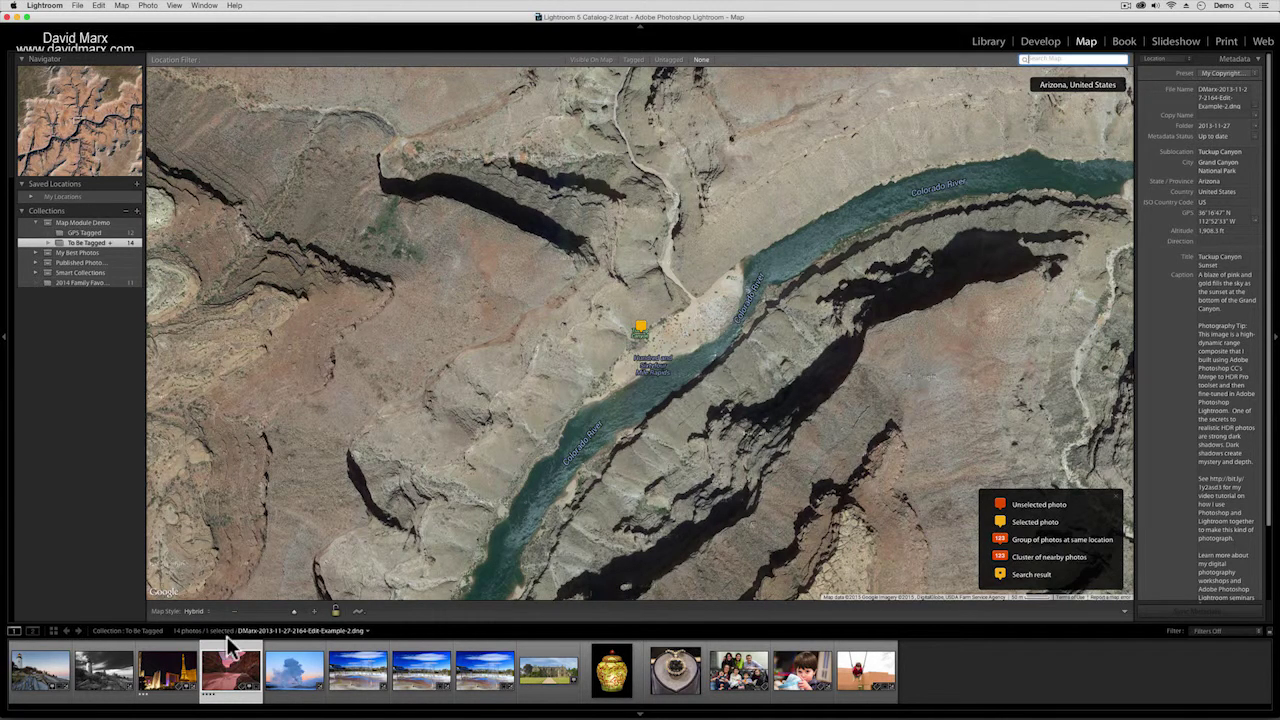
left_click(246, 608)
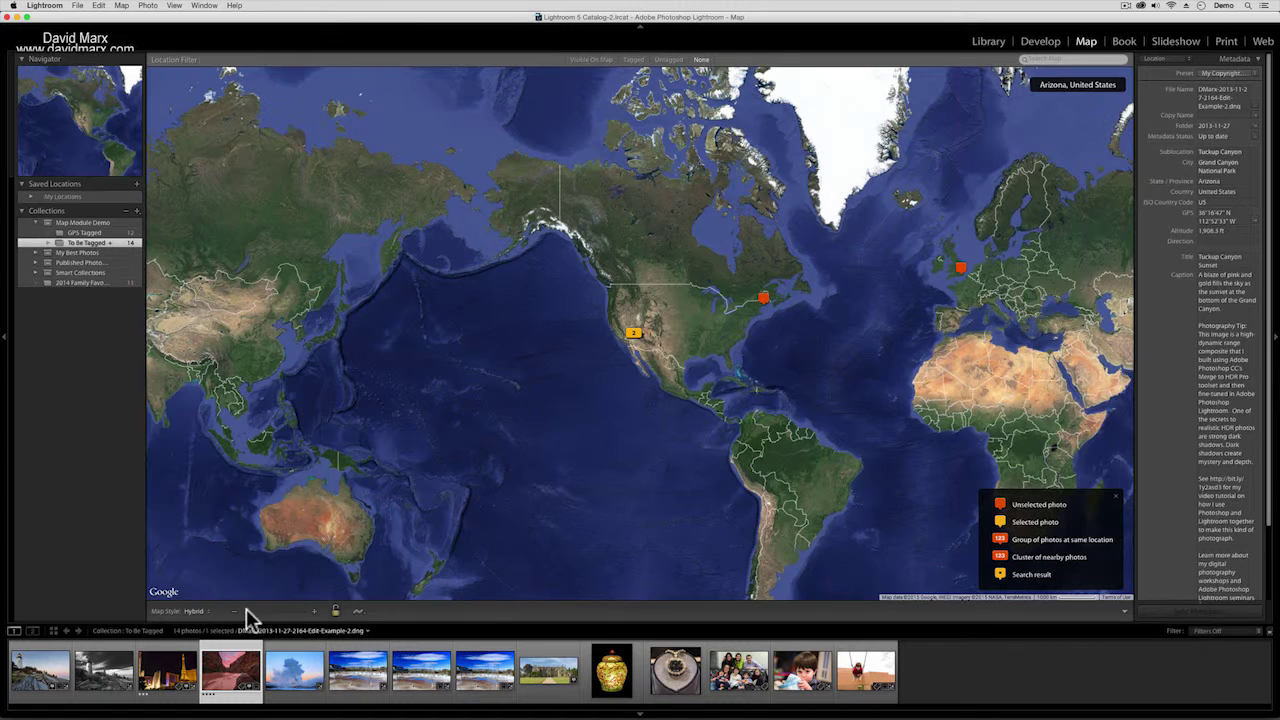
left_click(631, 335)
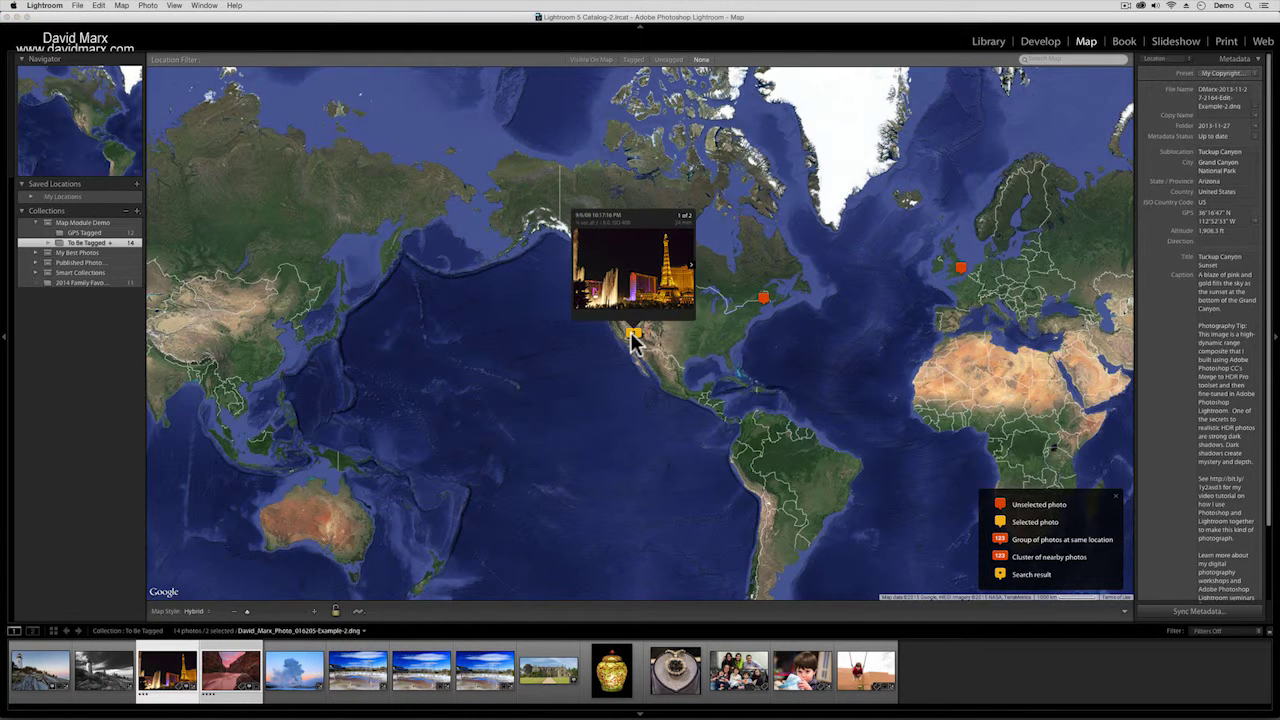
left_click(688, 268)
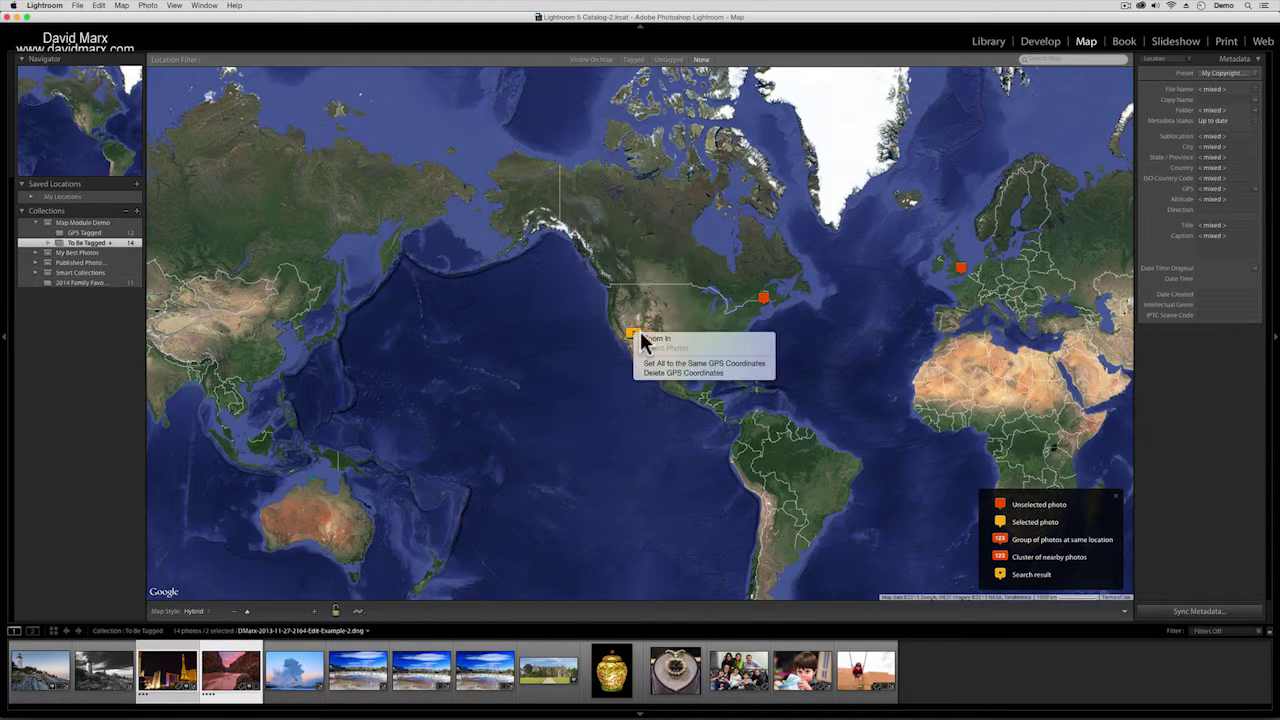
double_click(646, 340)
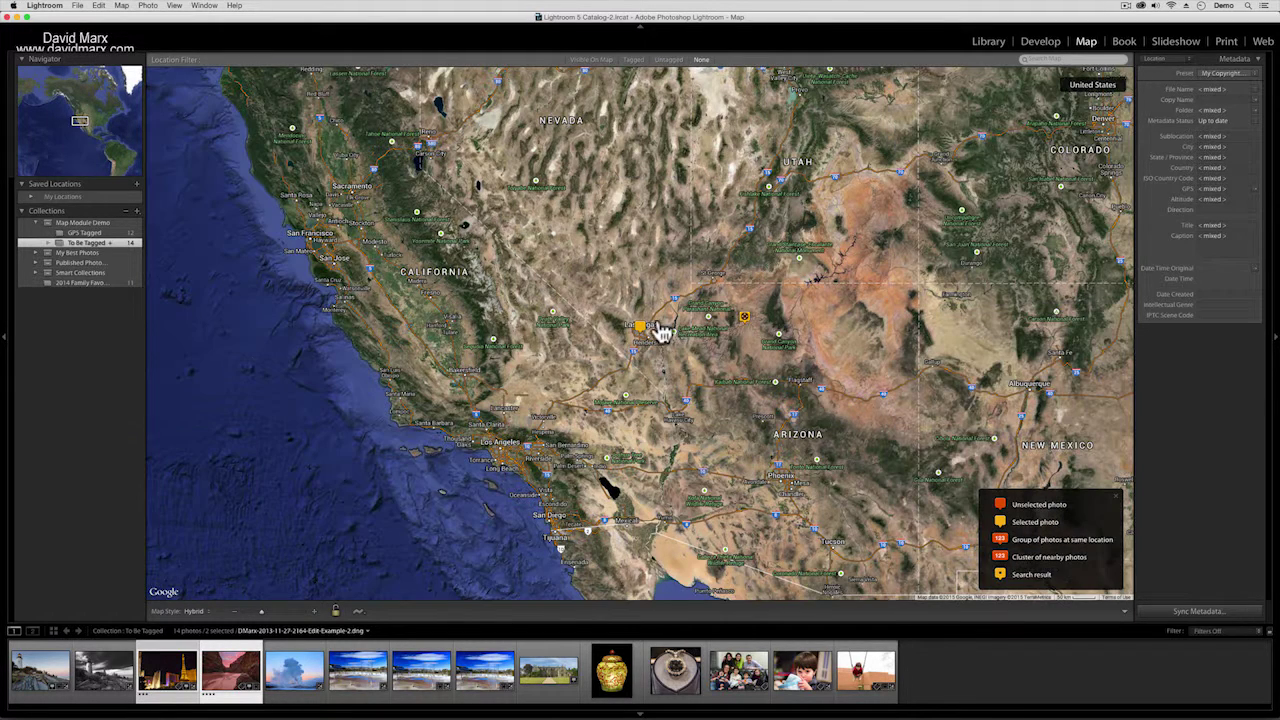
left_click(642, 330)
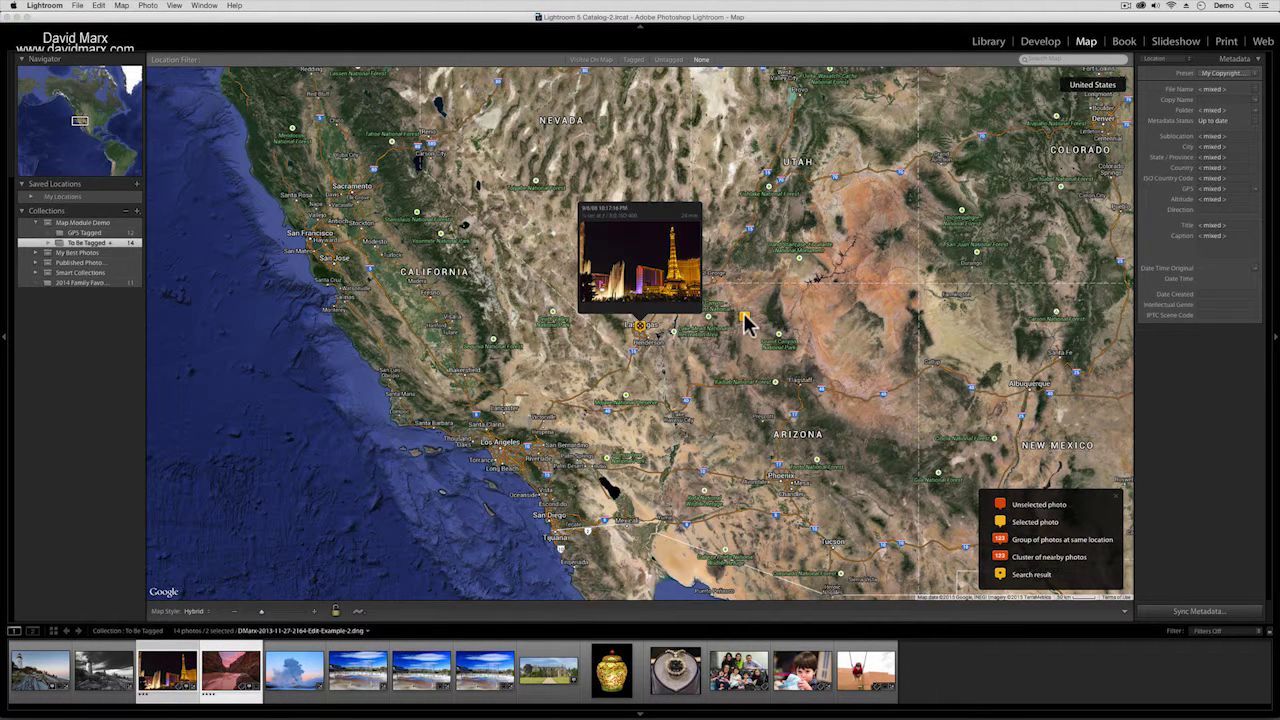
left_click(763, 280)
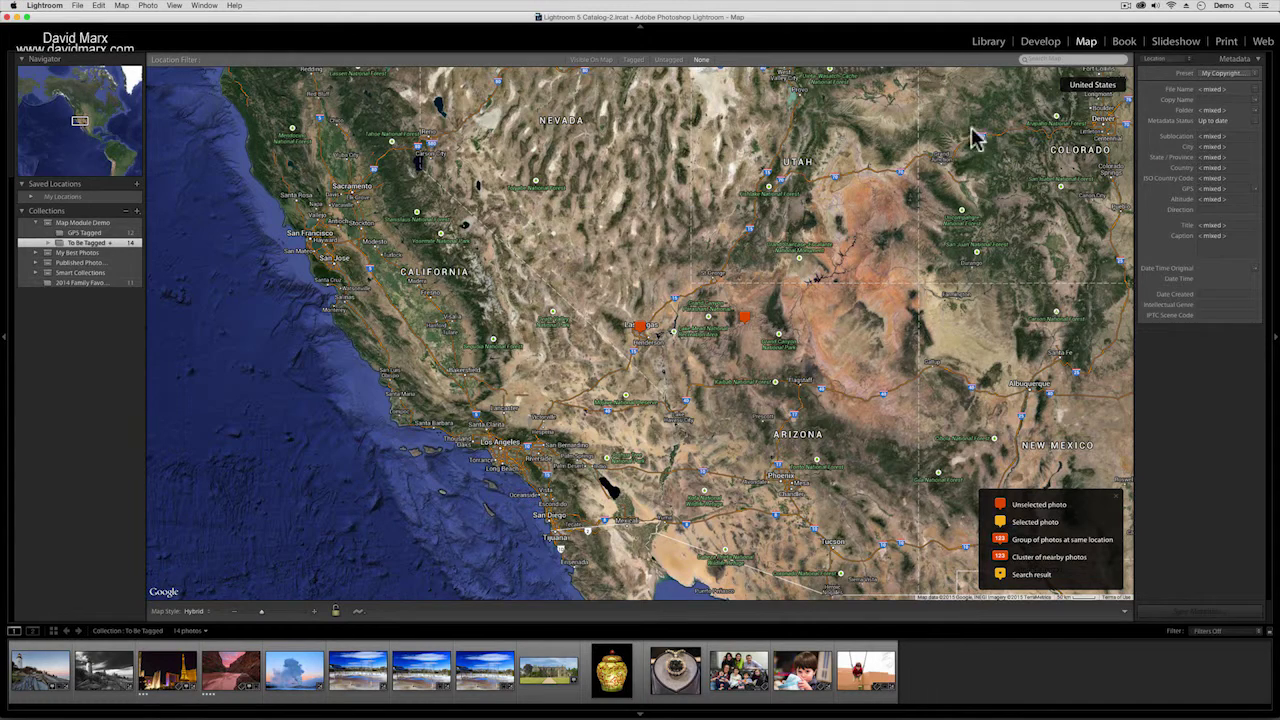
left_click_drag(258, 612, 248, 612)
- Search 'tuckup canyon', confirm the pinned canyon photo, clear the search and return to Library
left_click(1040, 60)
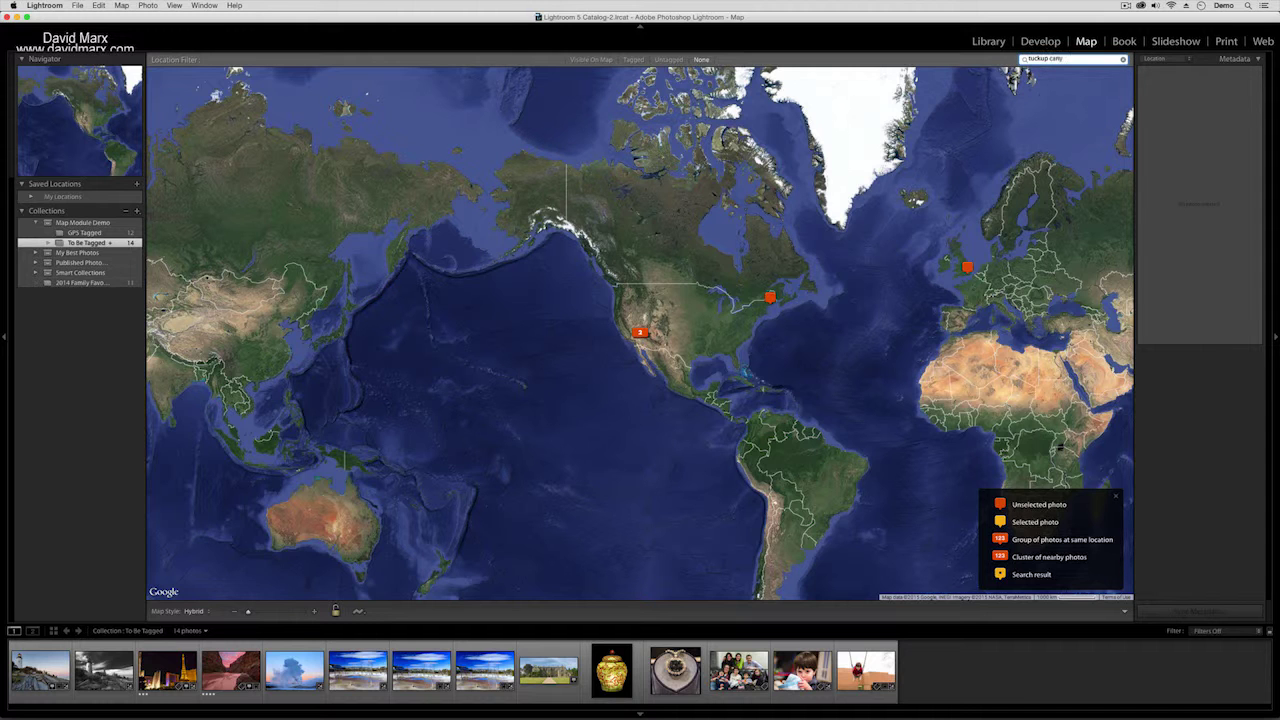
type("tuckup canyon")
key("Return")
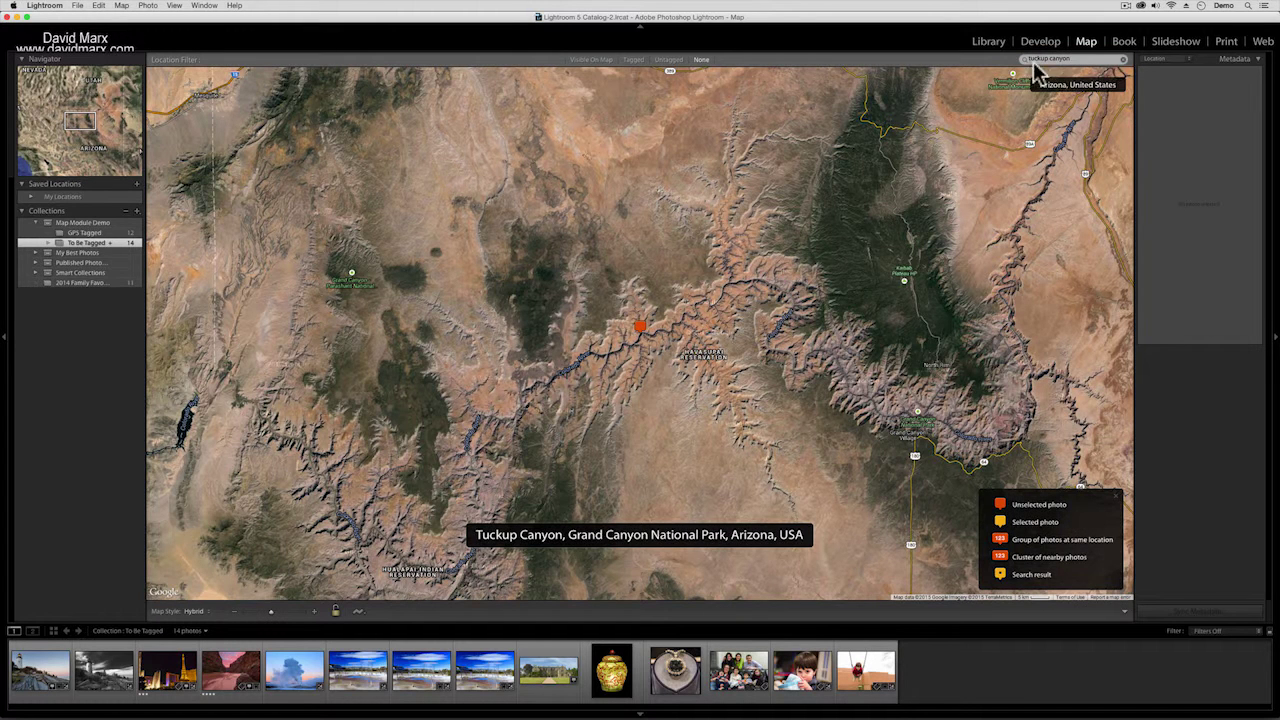
left_click(640, 330)
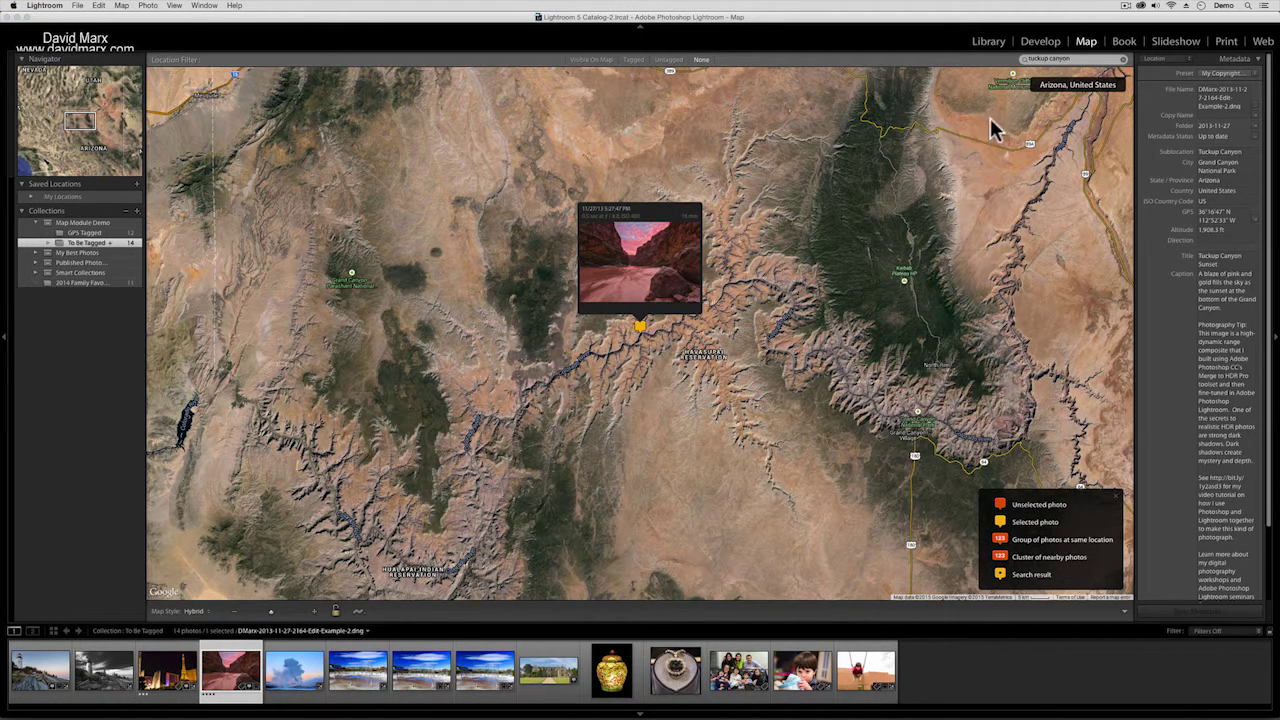
left_click(1124, 59)
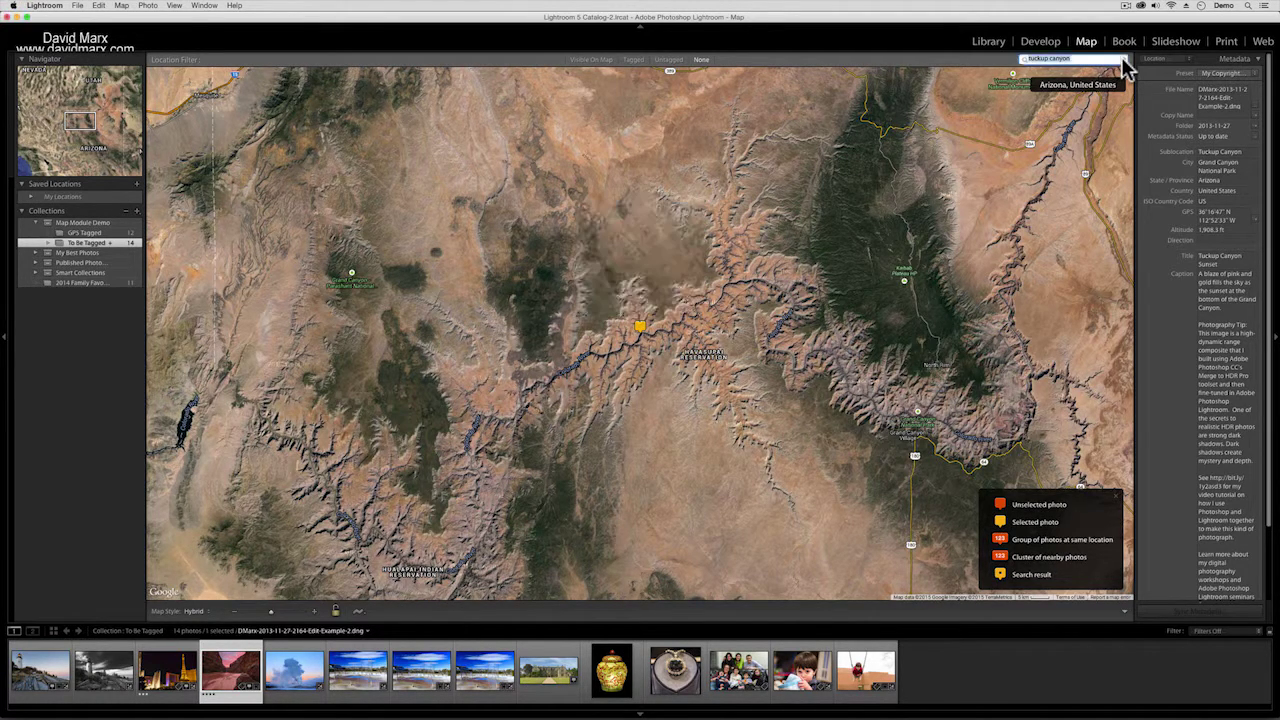
left_click(988, 42)
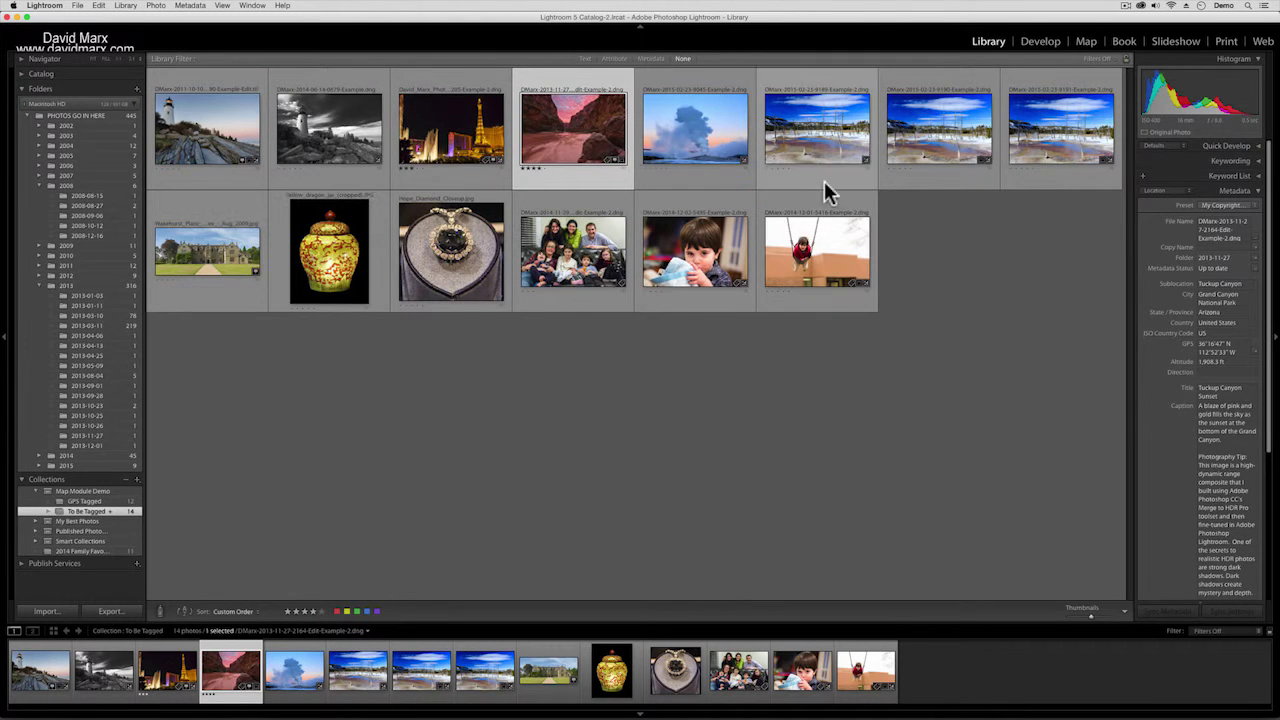
left_click(757, 387)
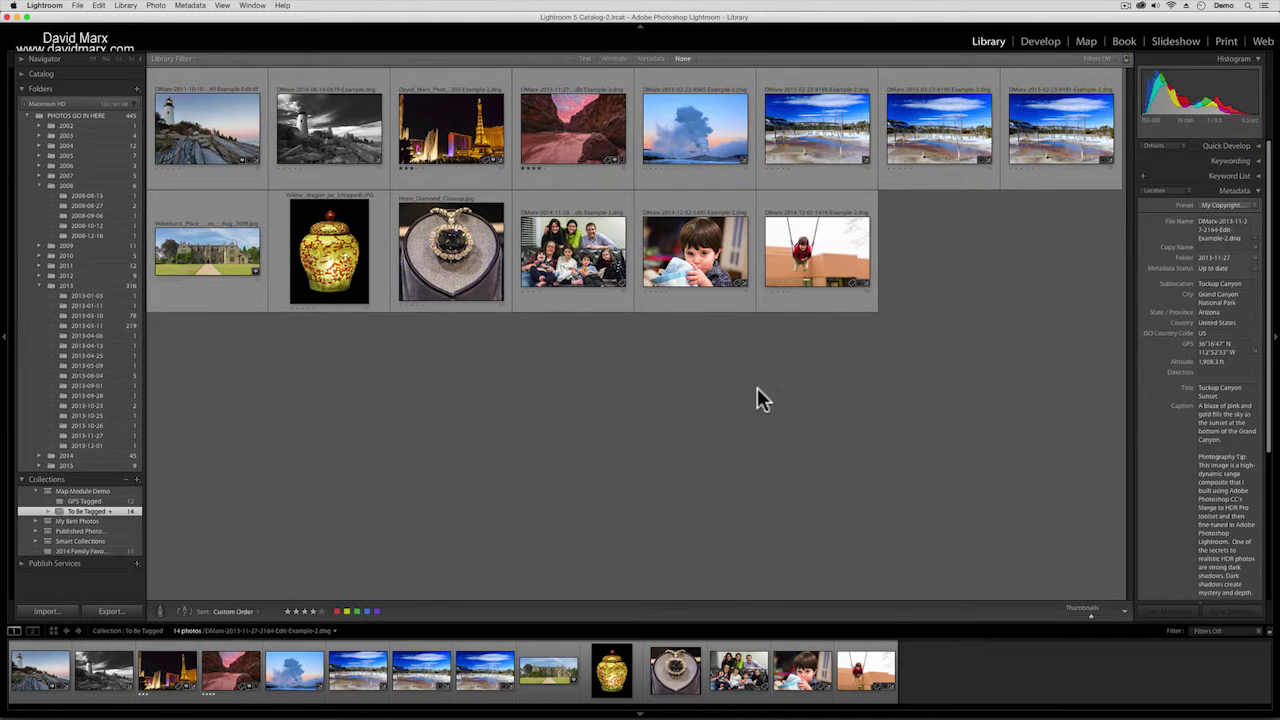
left_click(138, 630)
left_click(184, 538)
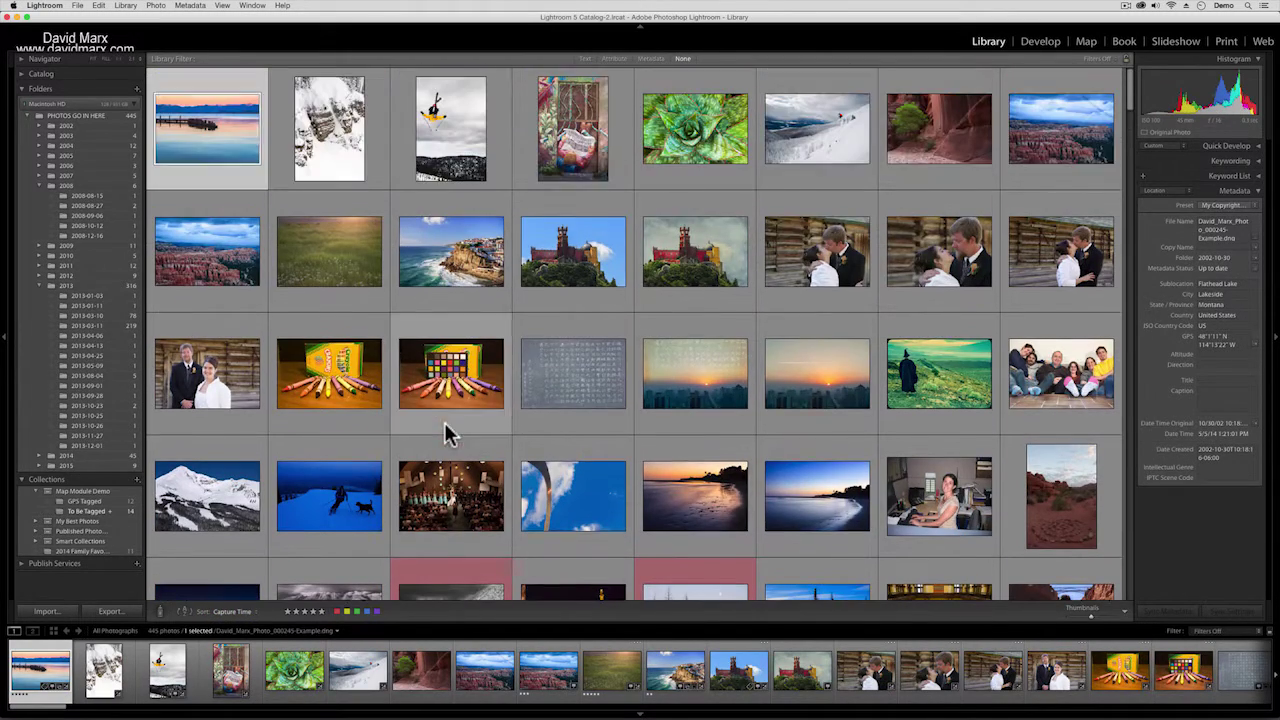
left_click(584, 59)
left_click_drag(1036, 72, 993, 72)
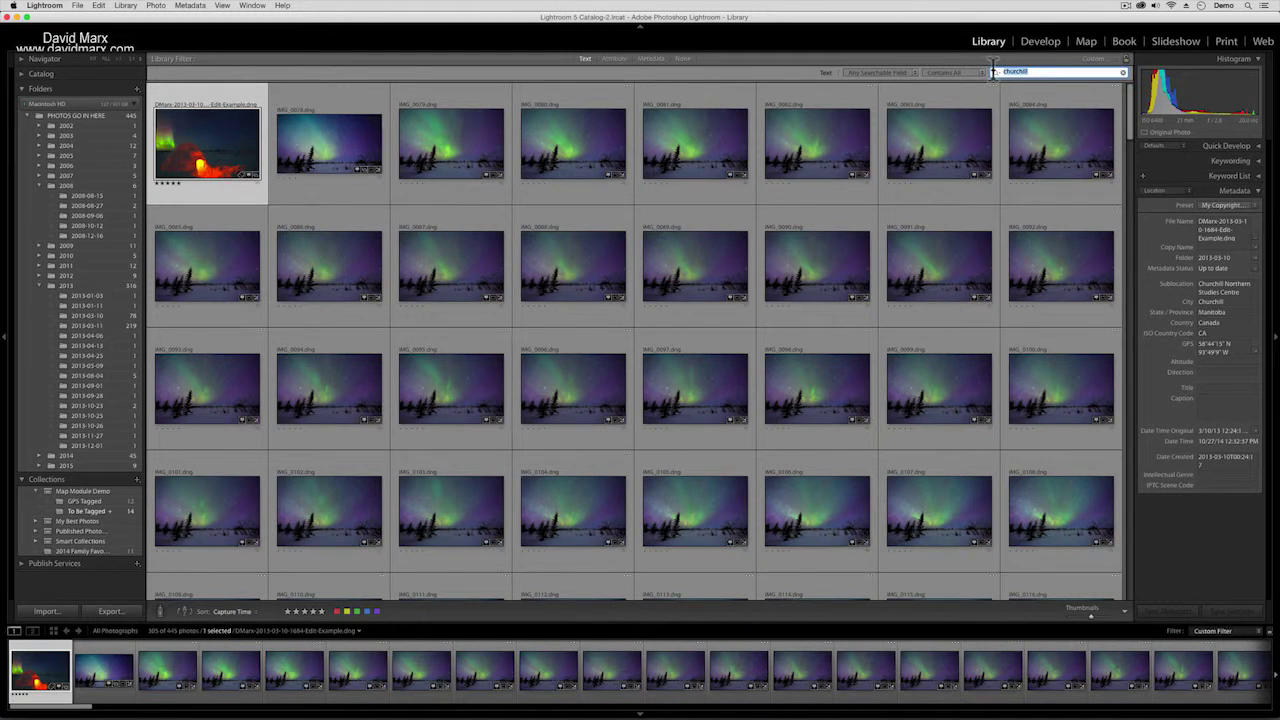
type("grand")
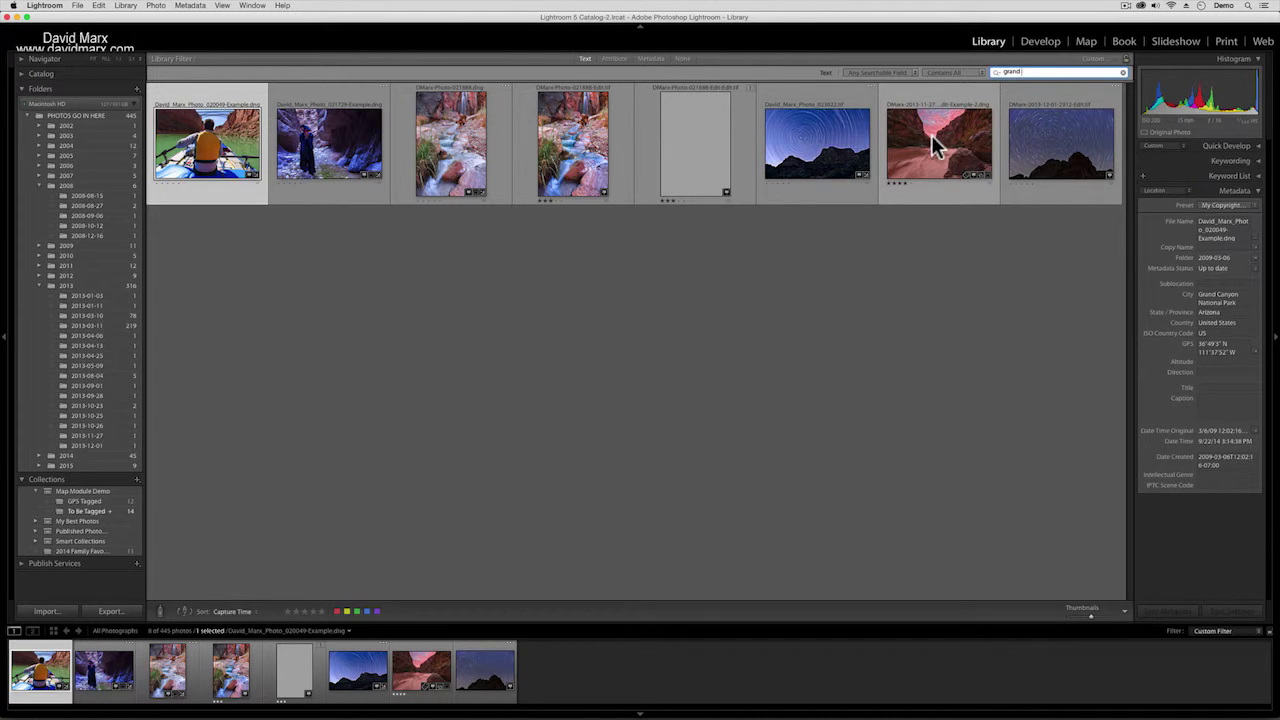
left_click(1025, 72)
type("tuckup")
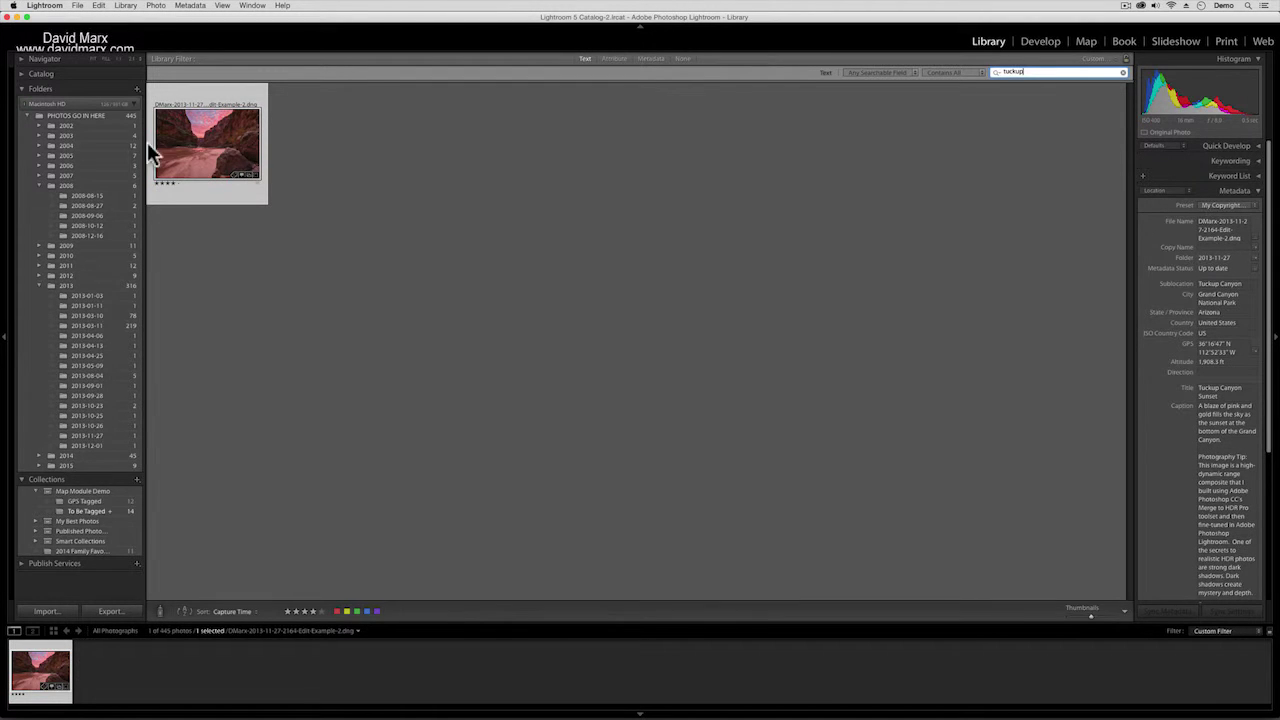
left_click(1219, 284)
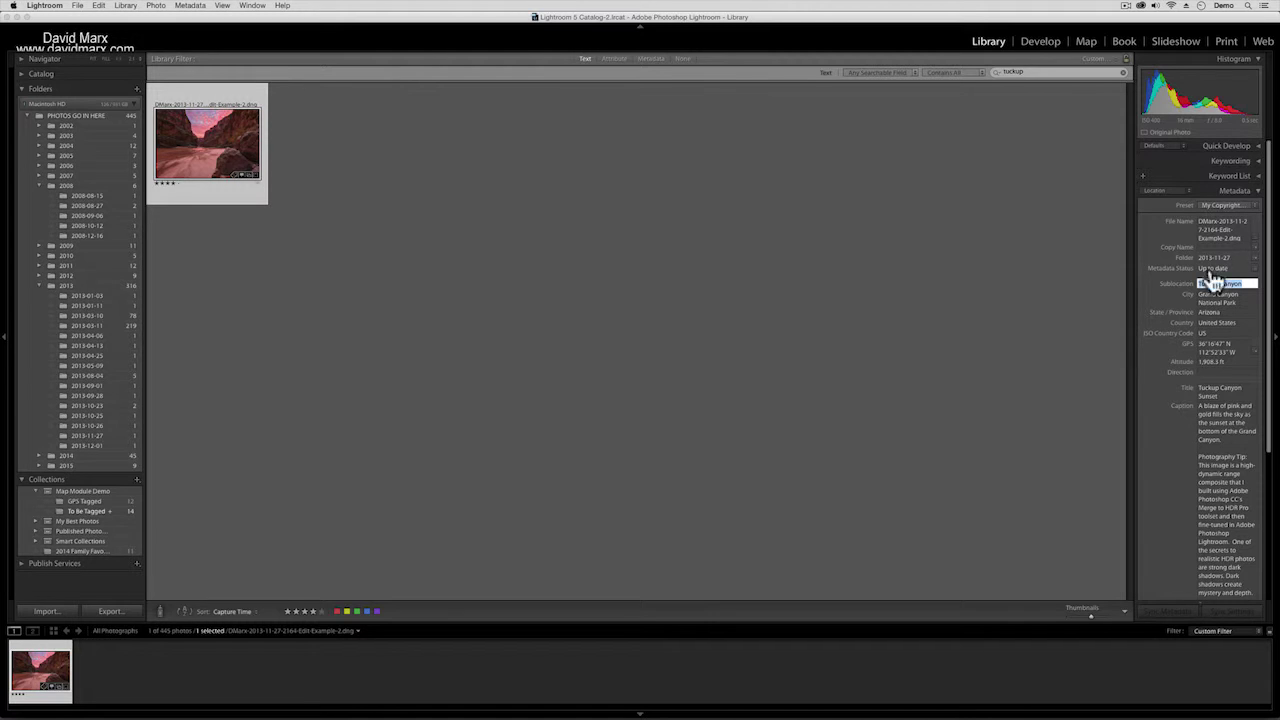
left_click(72, 511)
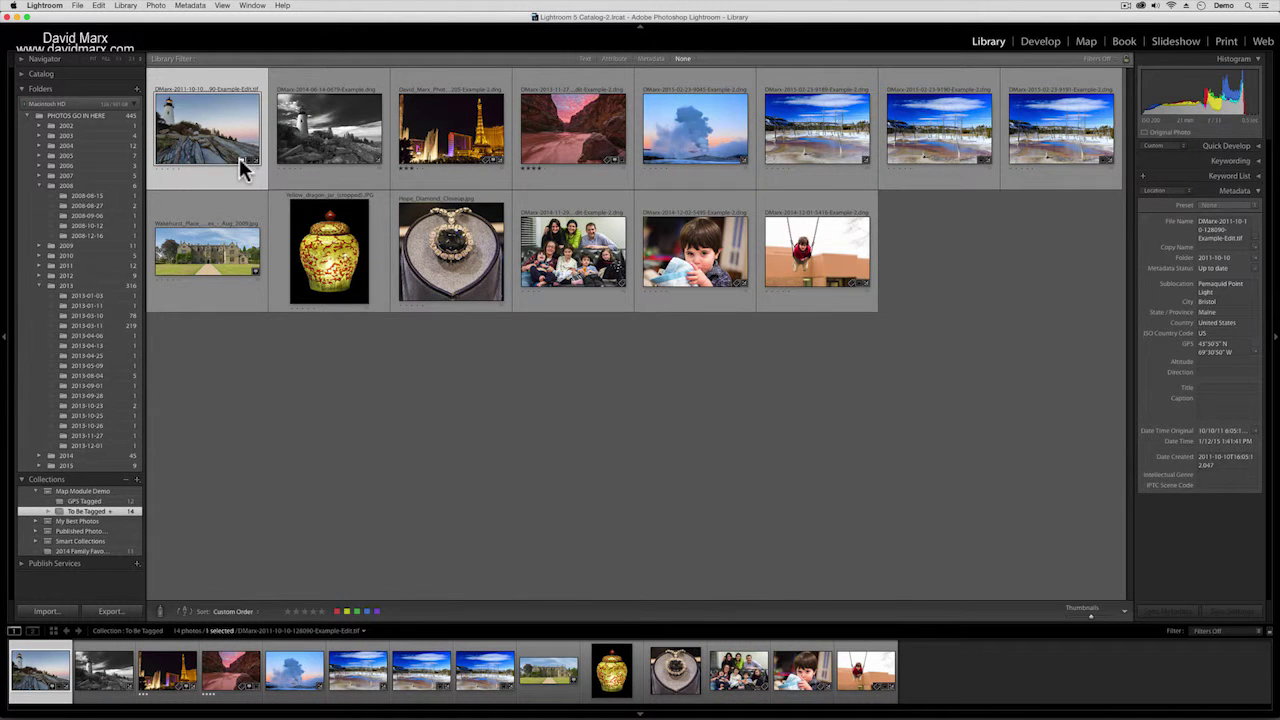
- Use the colour lighthouse photo's GPS badge to preview it at Pemaquid Point Light on the map
key("super+alt+3")
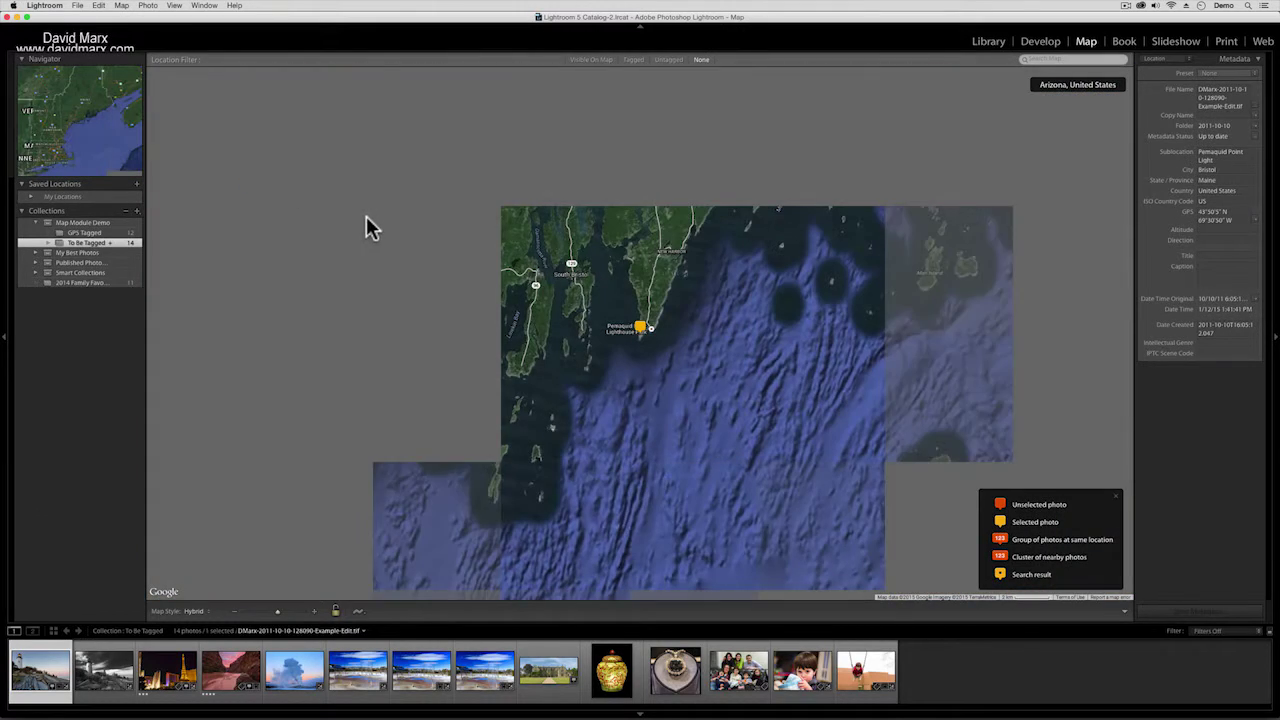
left_click(988, 42)
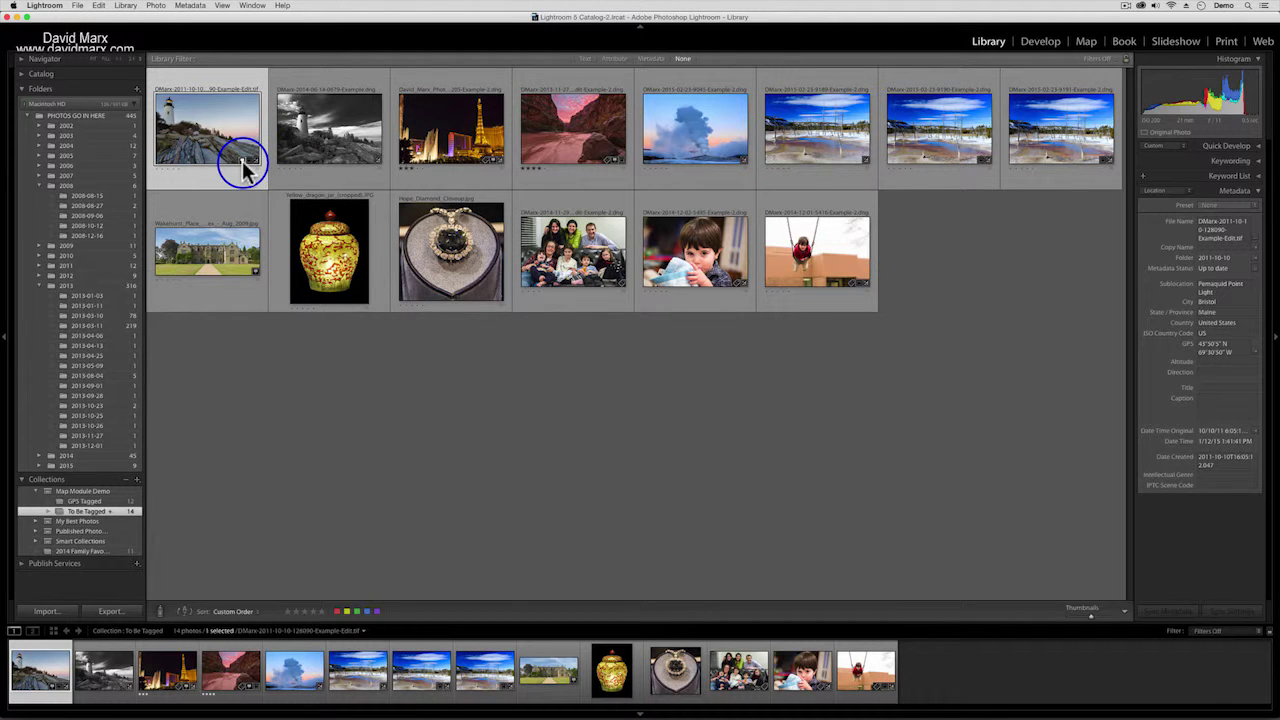
mouse_move(243, 170)
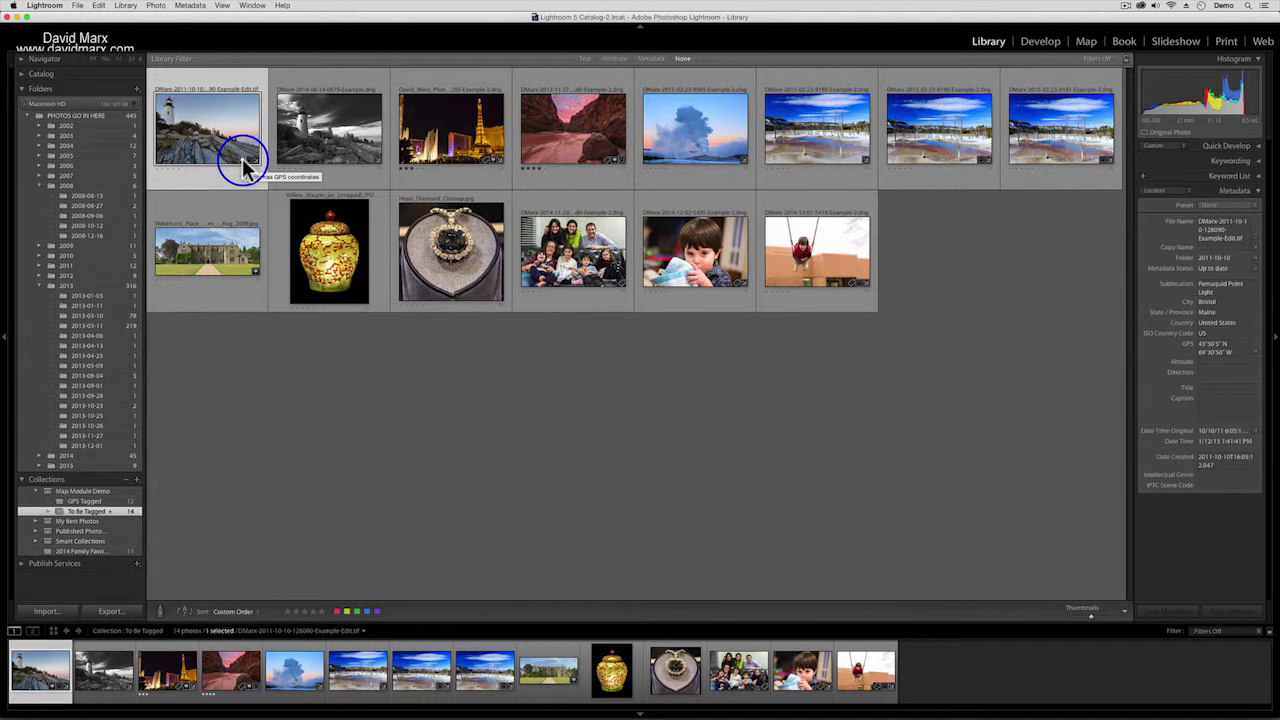
left_click(243, 165)
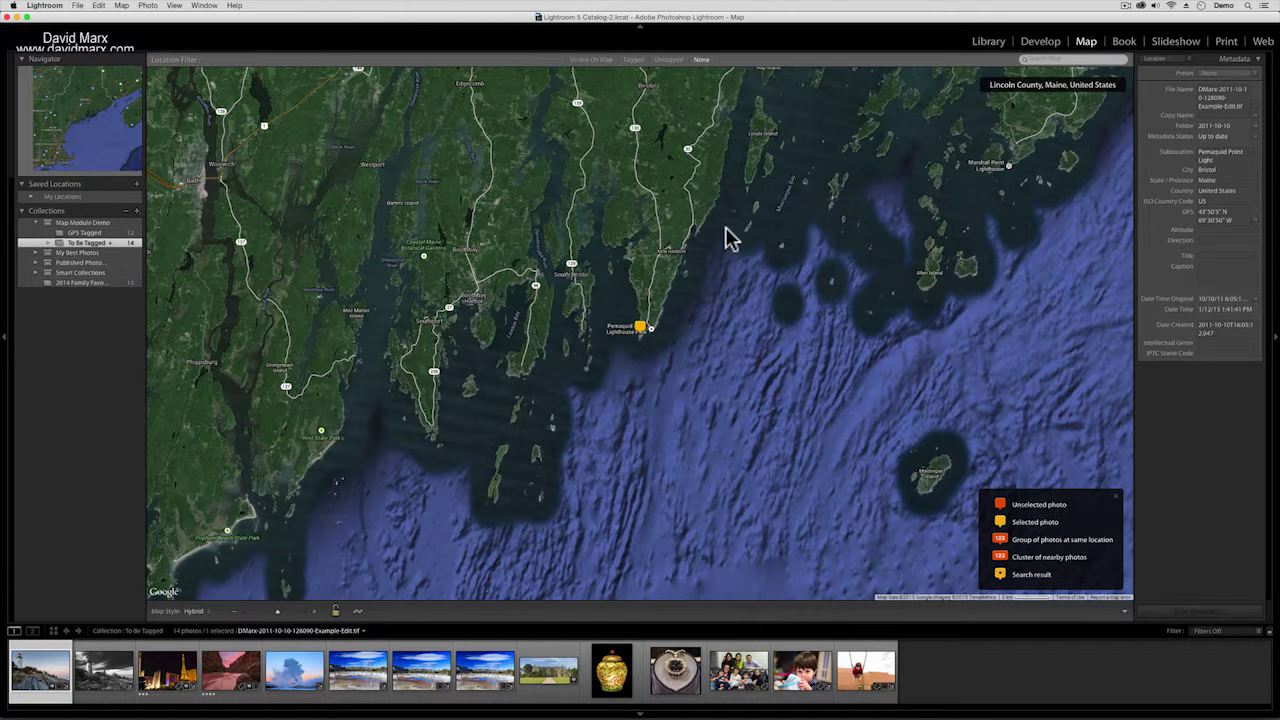
left_click(641, 330)
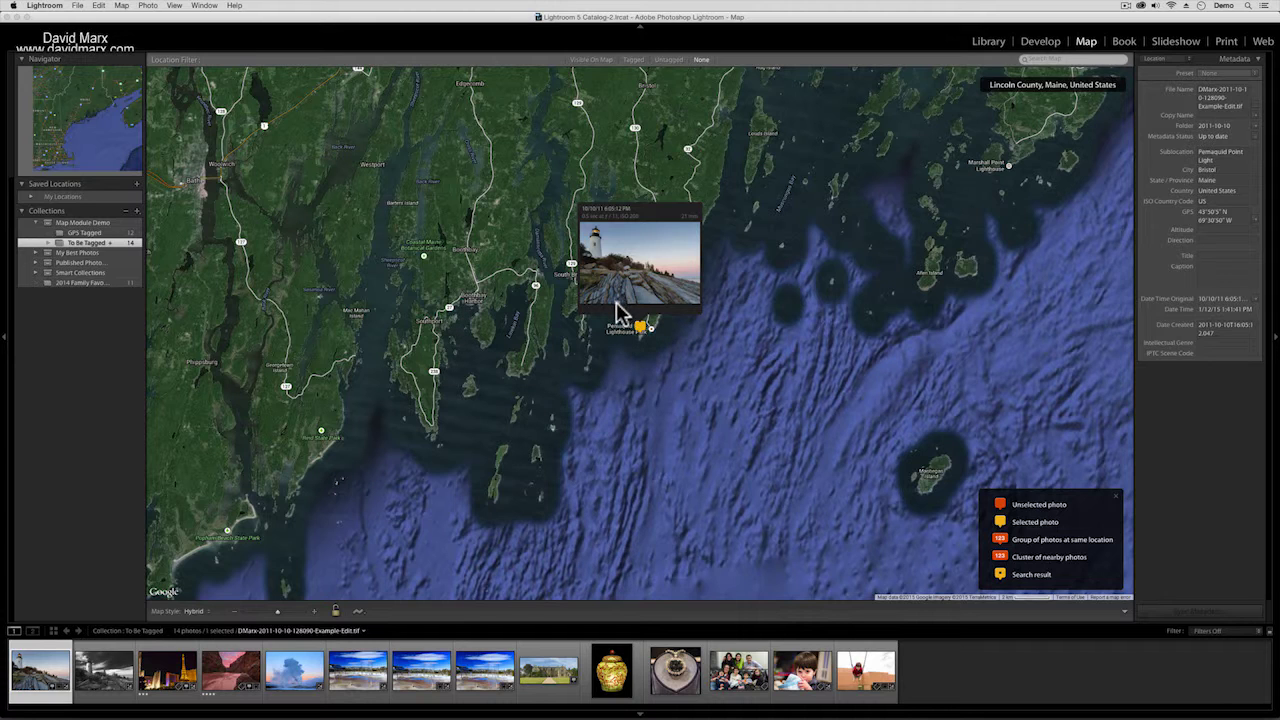
left_click(605, 413)
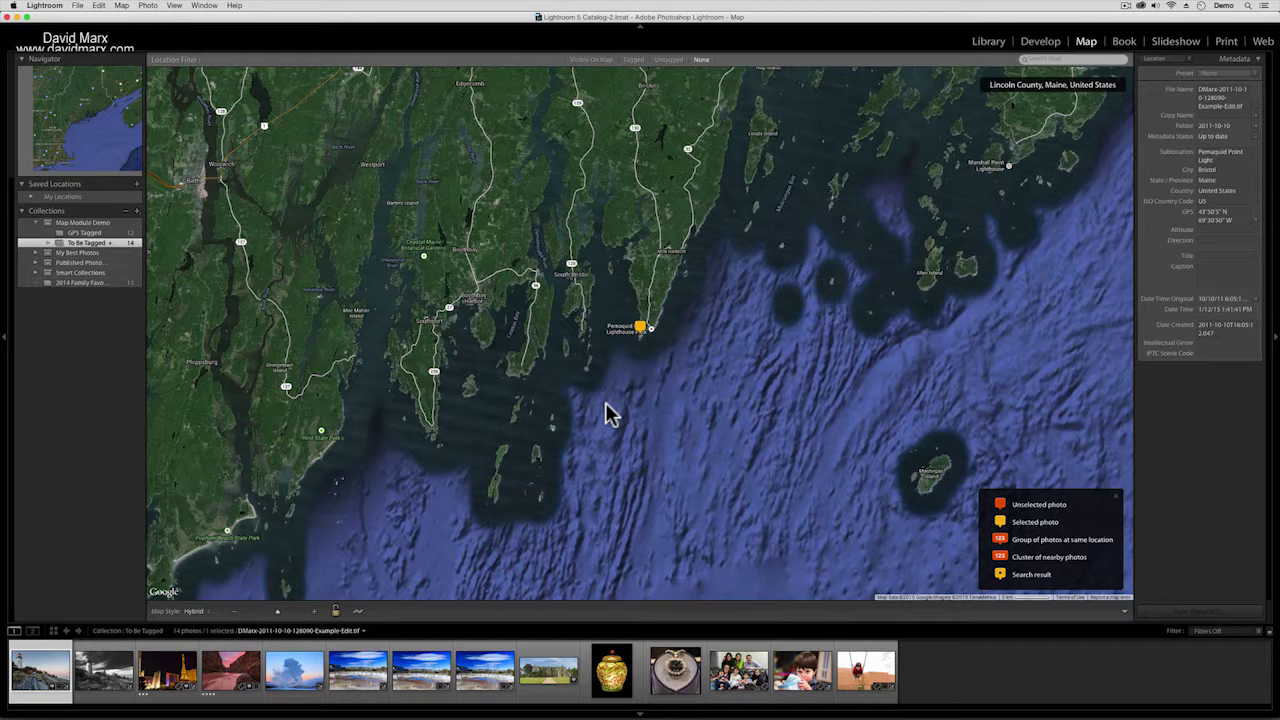
- Select the colour and black-and-white lighthouse photos in the filmstrip, then return to the Library grid
key("Right")
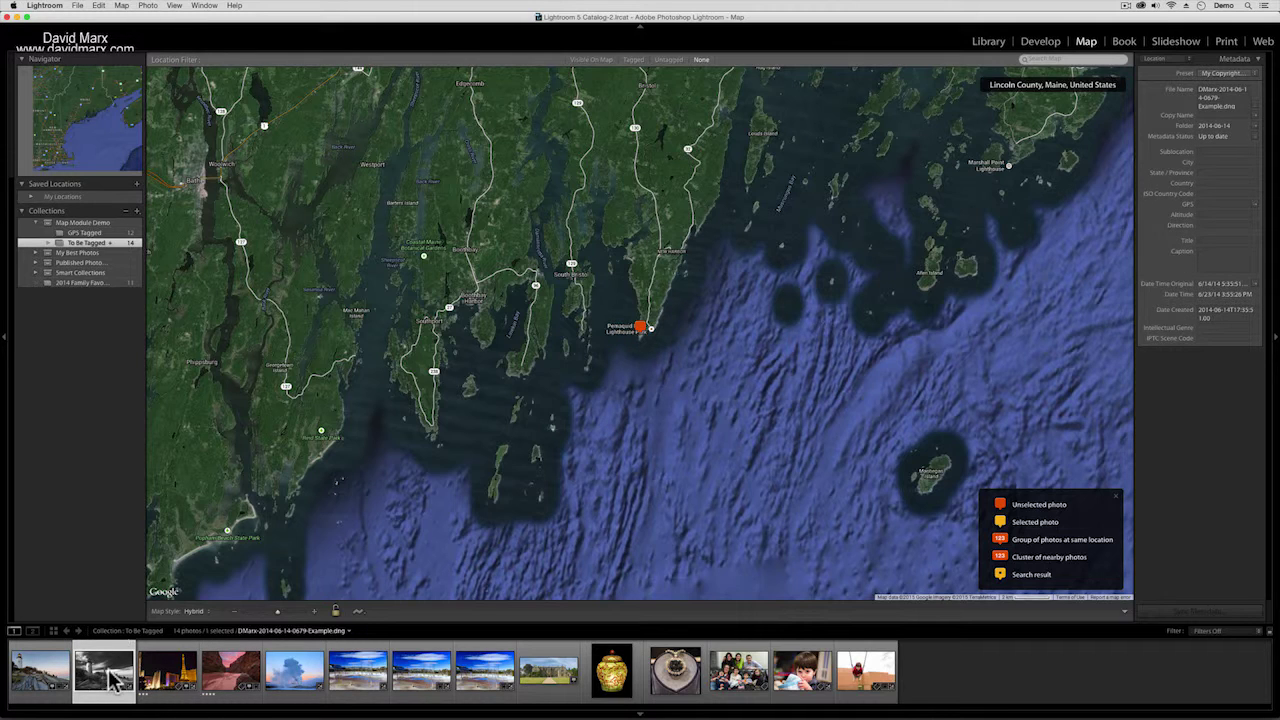
left_click(56, 692)
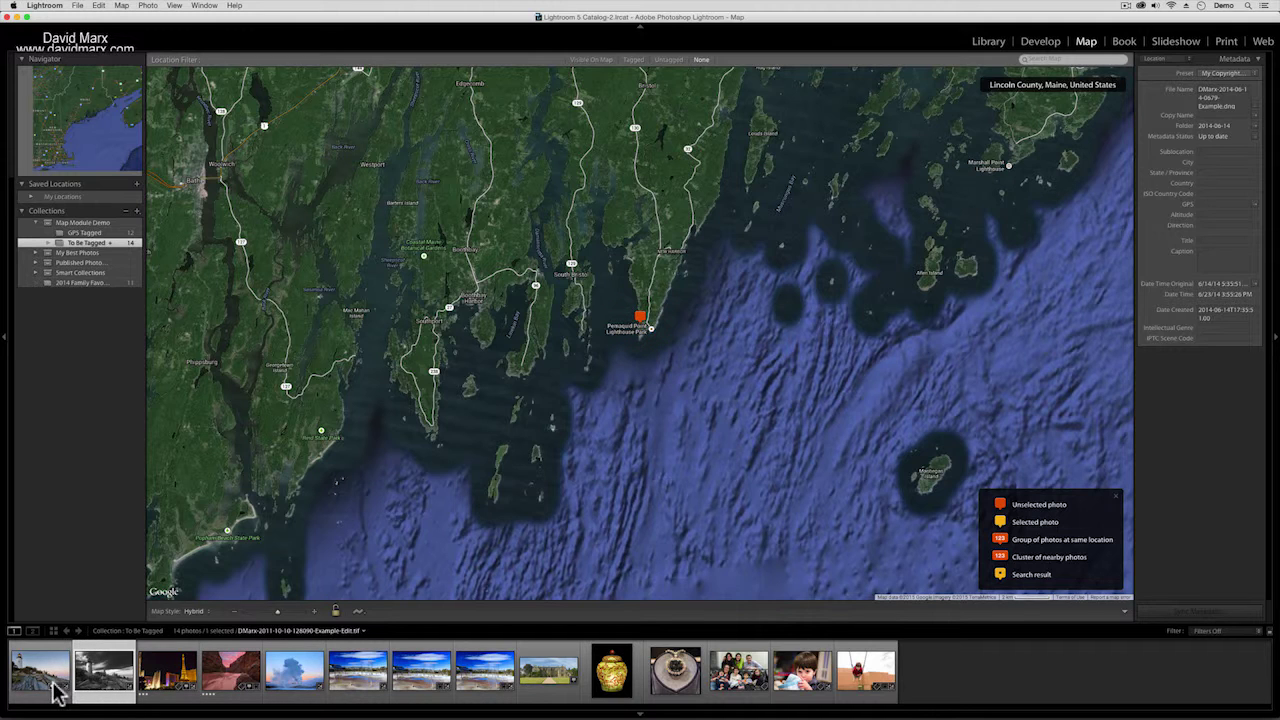
left_click(103, 683)
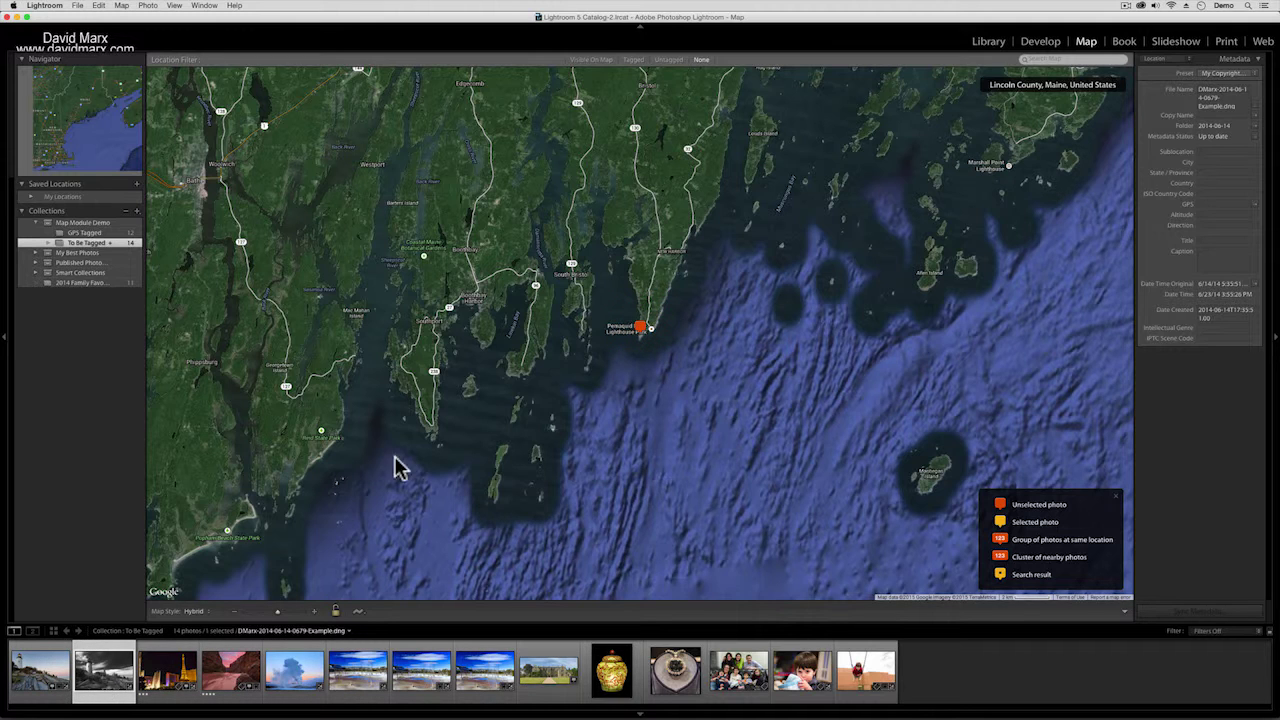
left_click(988, 43)
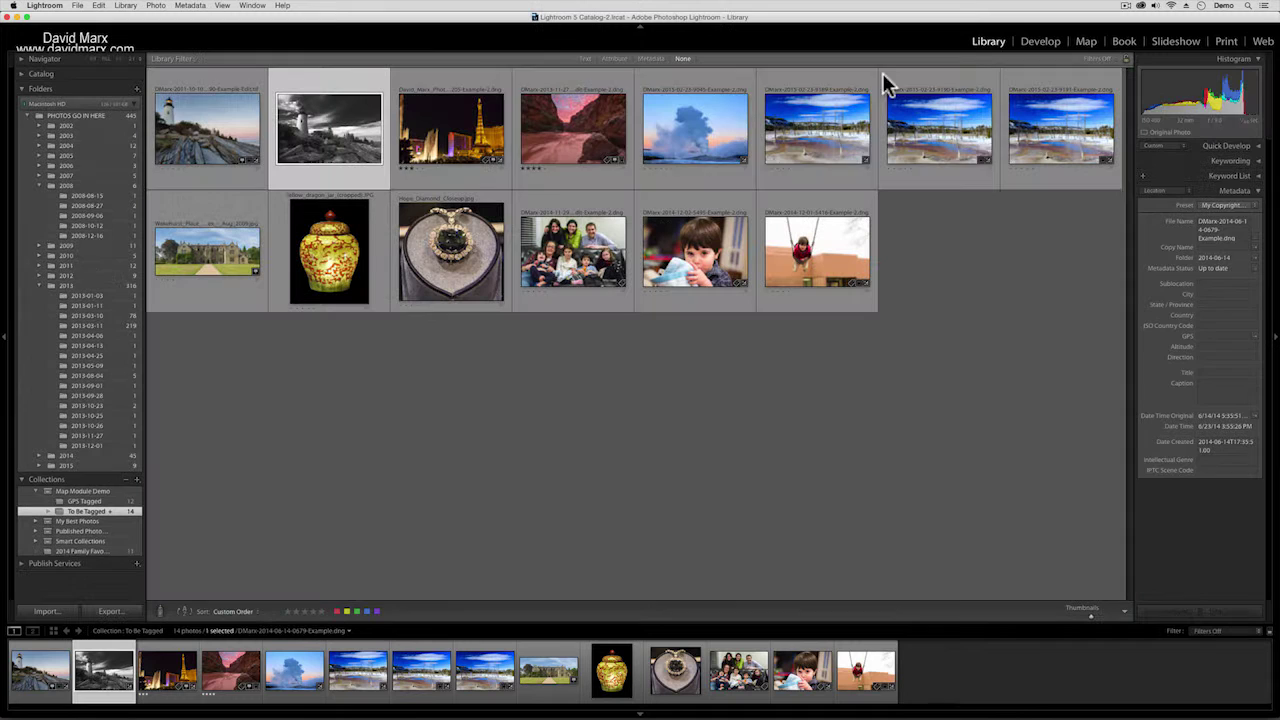
- Compare the colour and black-and-white lighthouse photos in Loupe view, then collapse Folders and return to Grid
left_click(215, 143)
double_click(215, 143)
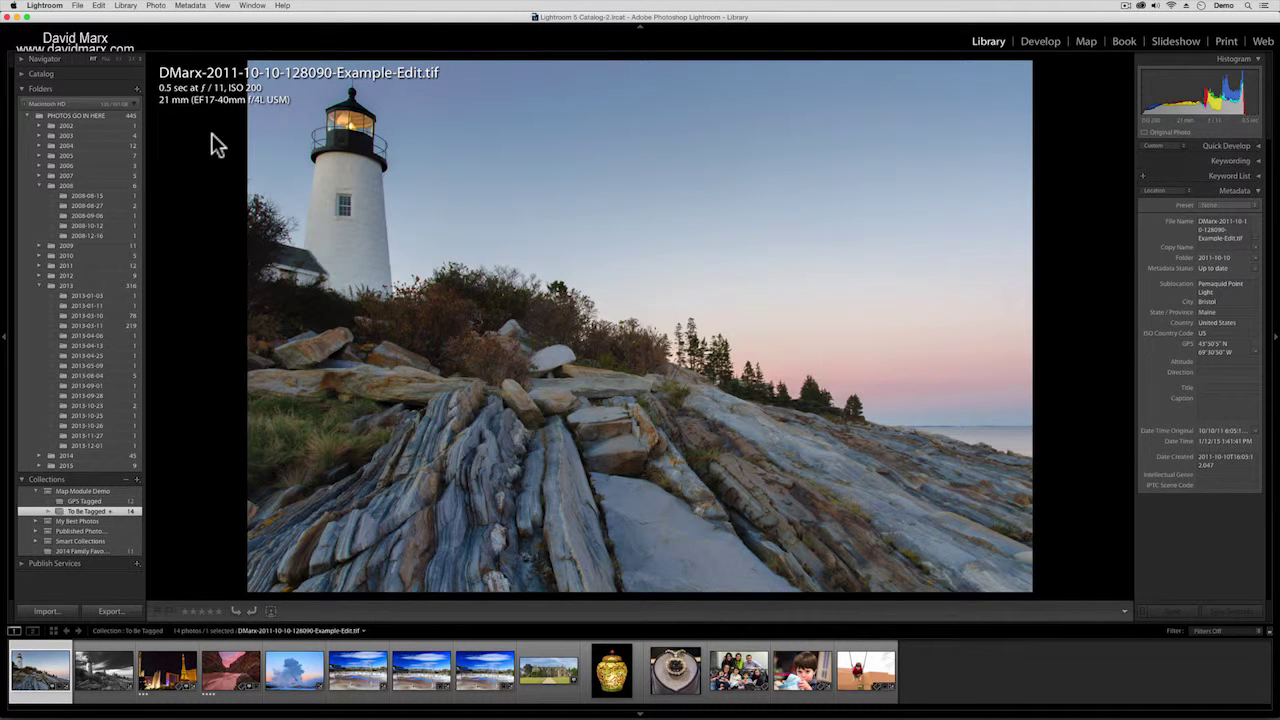
key("Right")
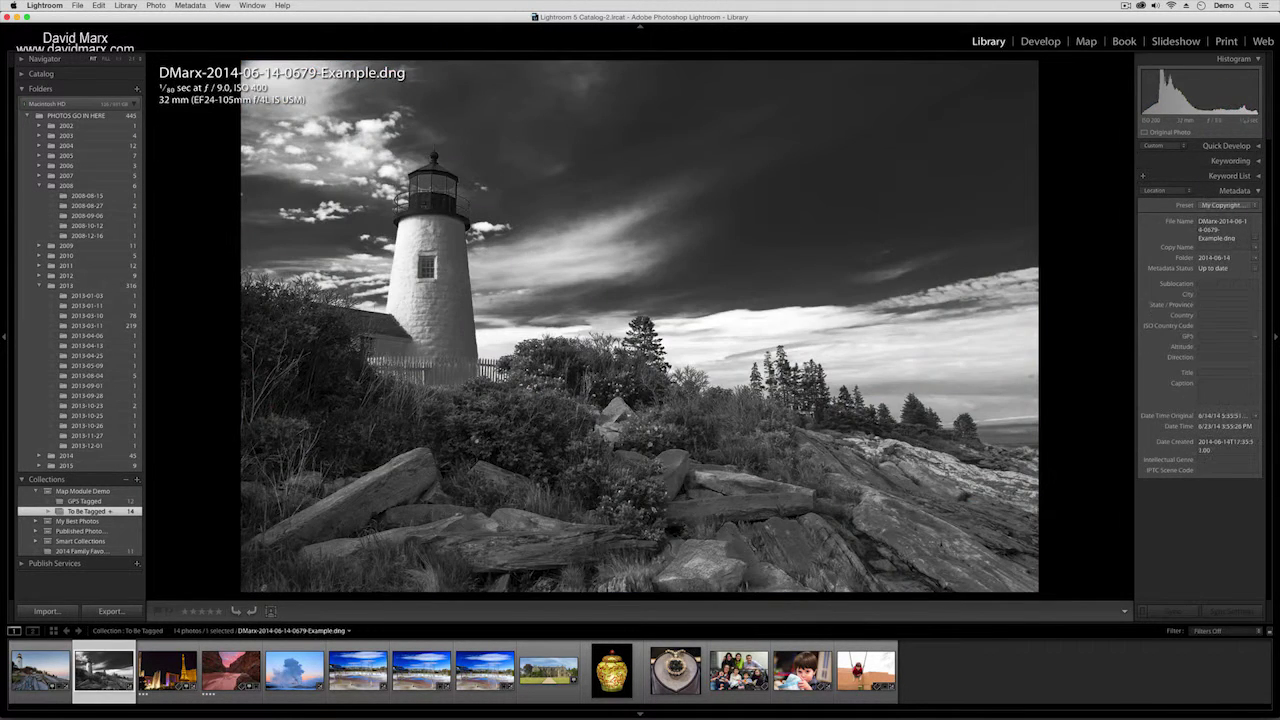
key("Left")
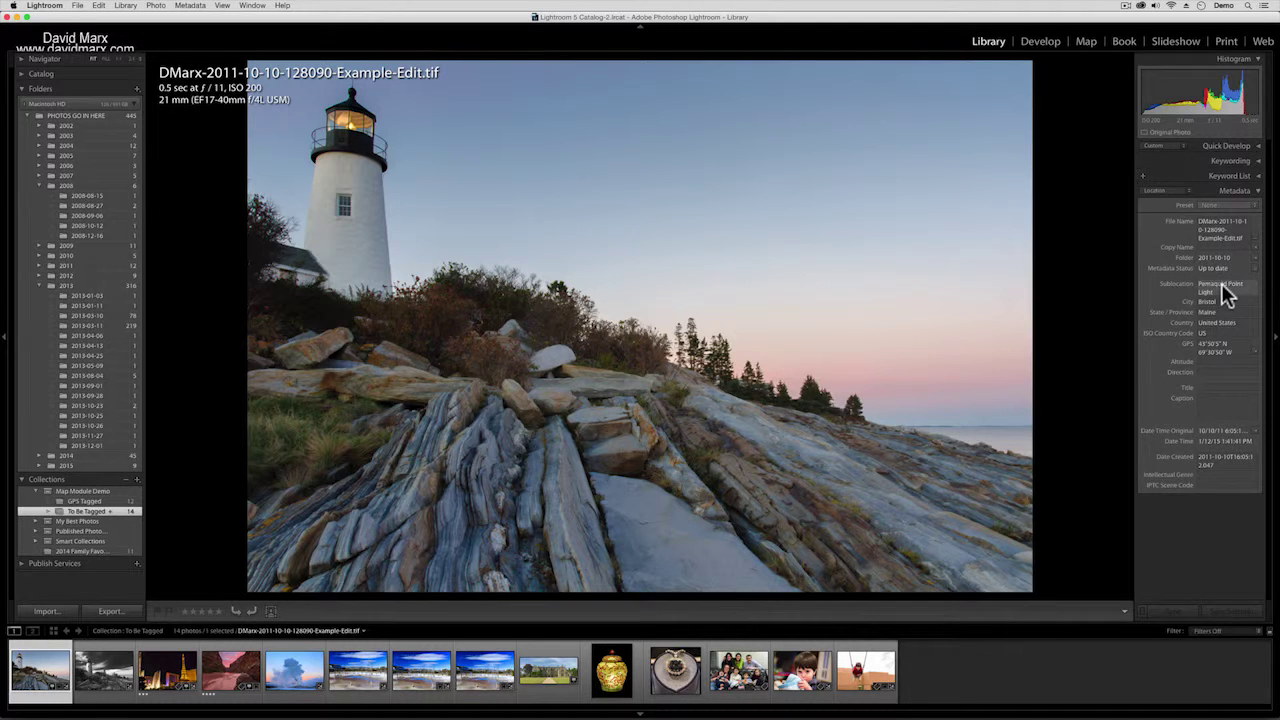
key("Right")
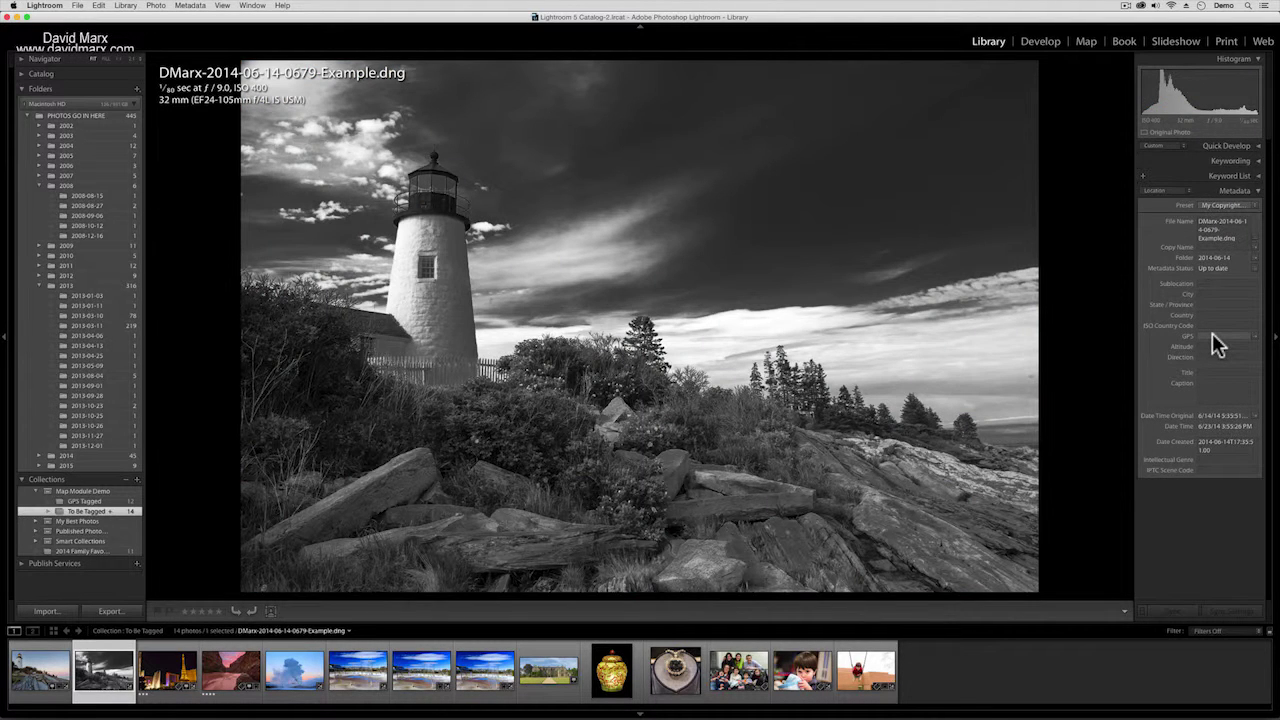
key("Left")
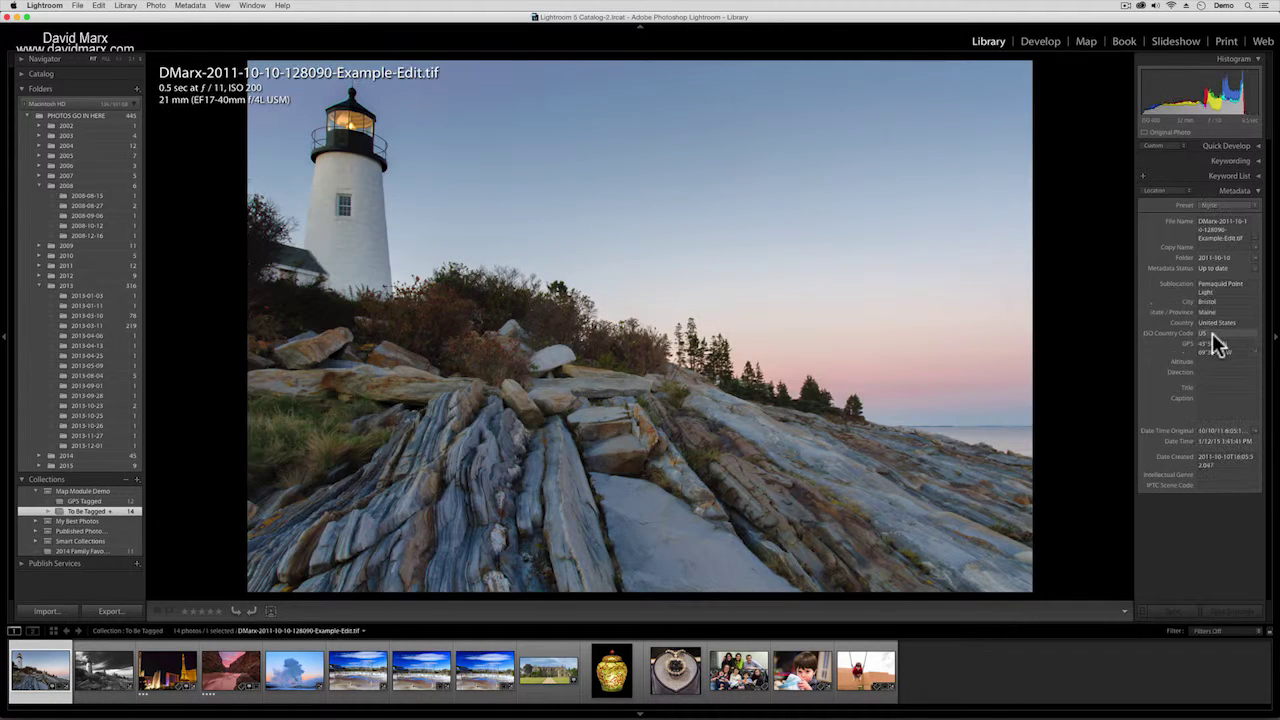
key("Right")
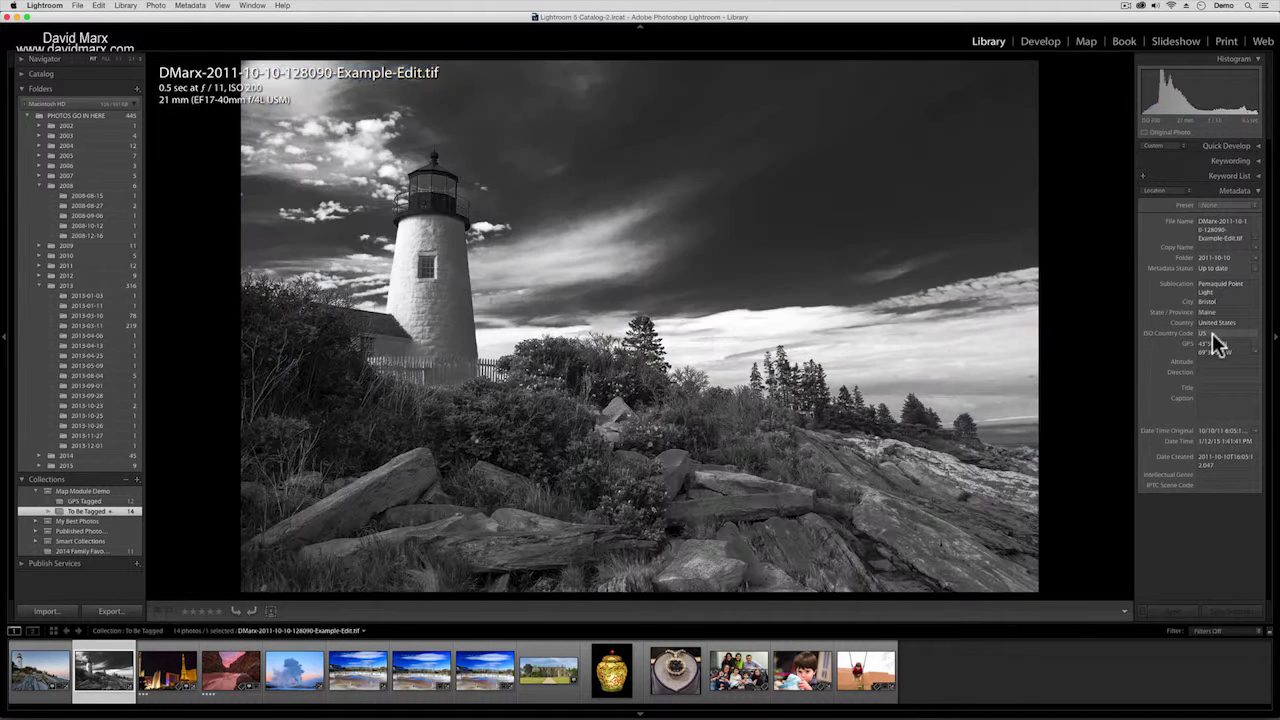
key("Left")
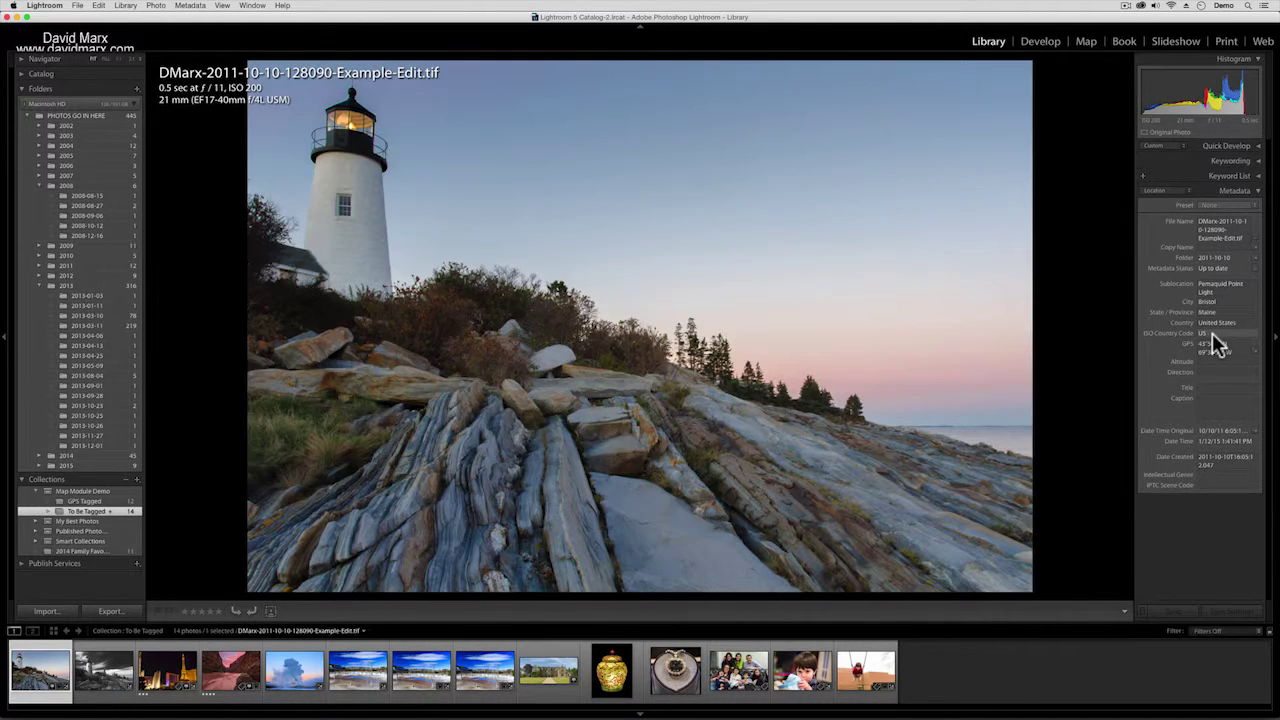
left_click(22, 90)
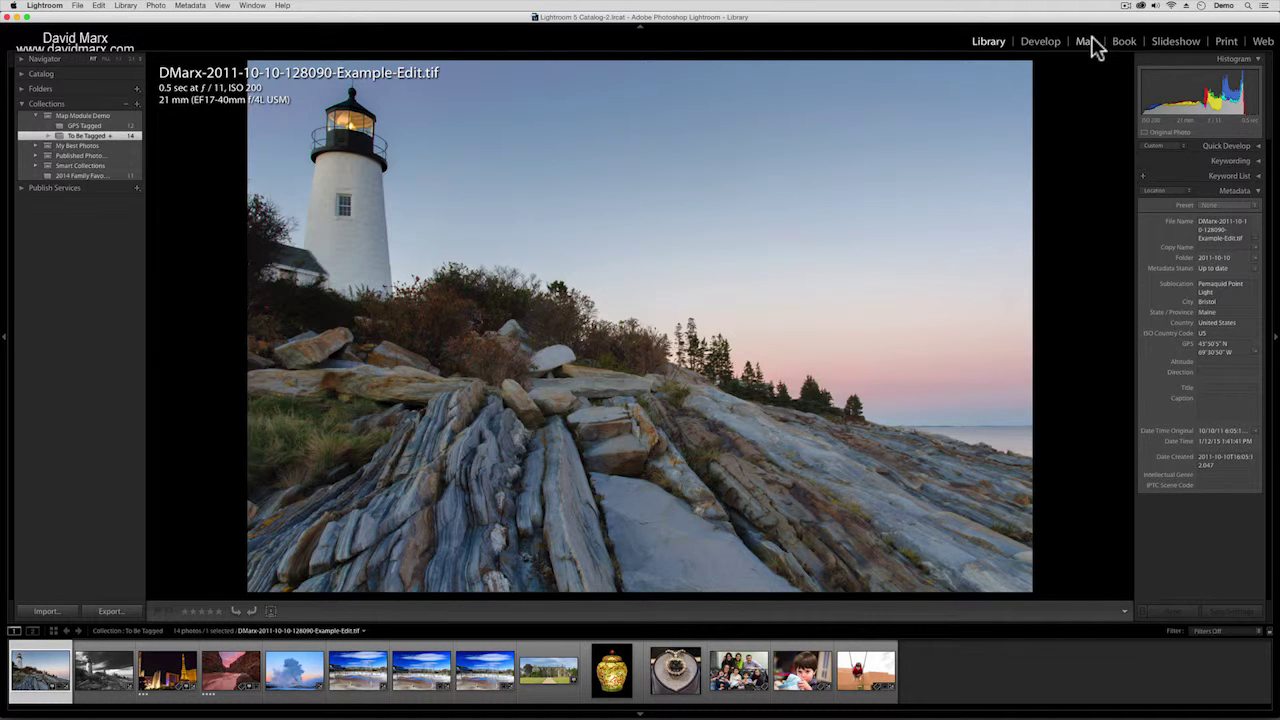
key("g")
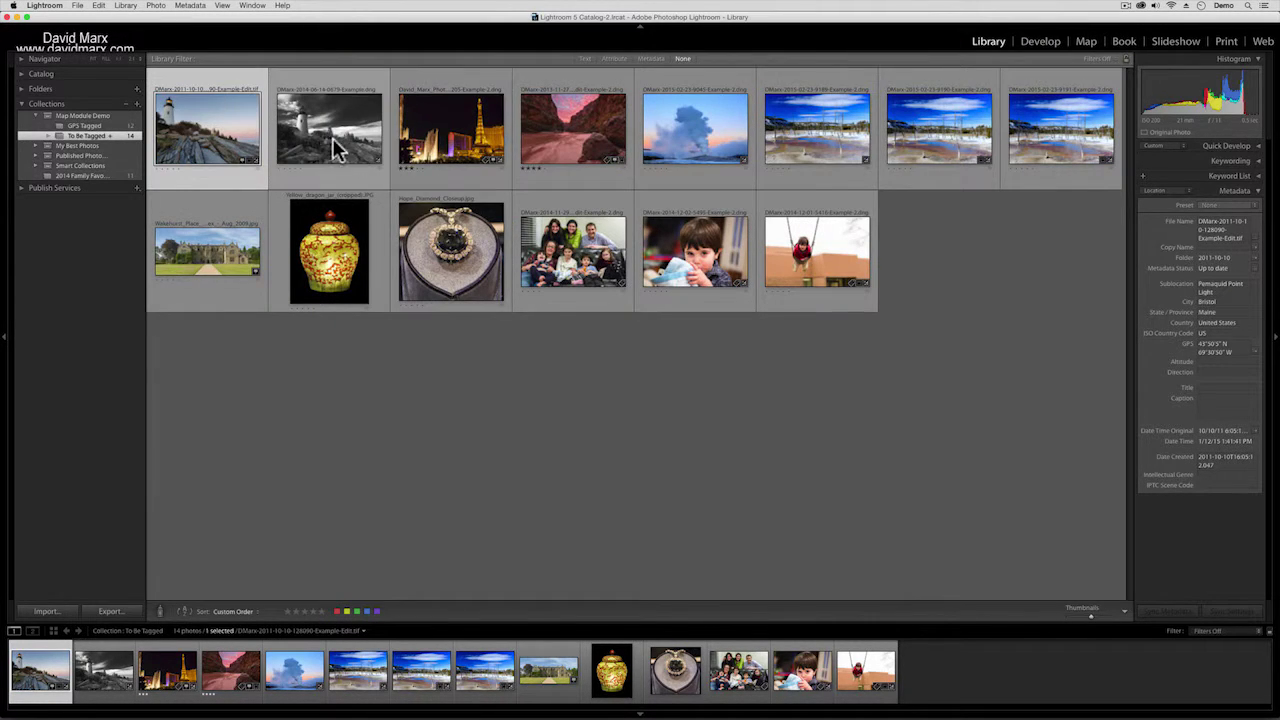
- Add the black-and-white lighthouse photo to the selection alongside the colour one
left_click(324, 128, "super")
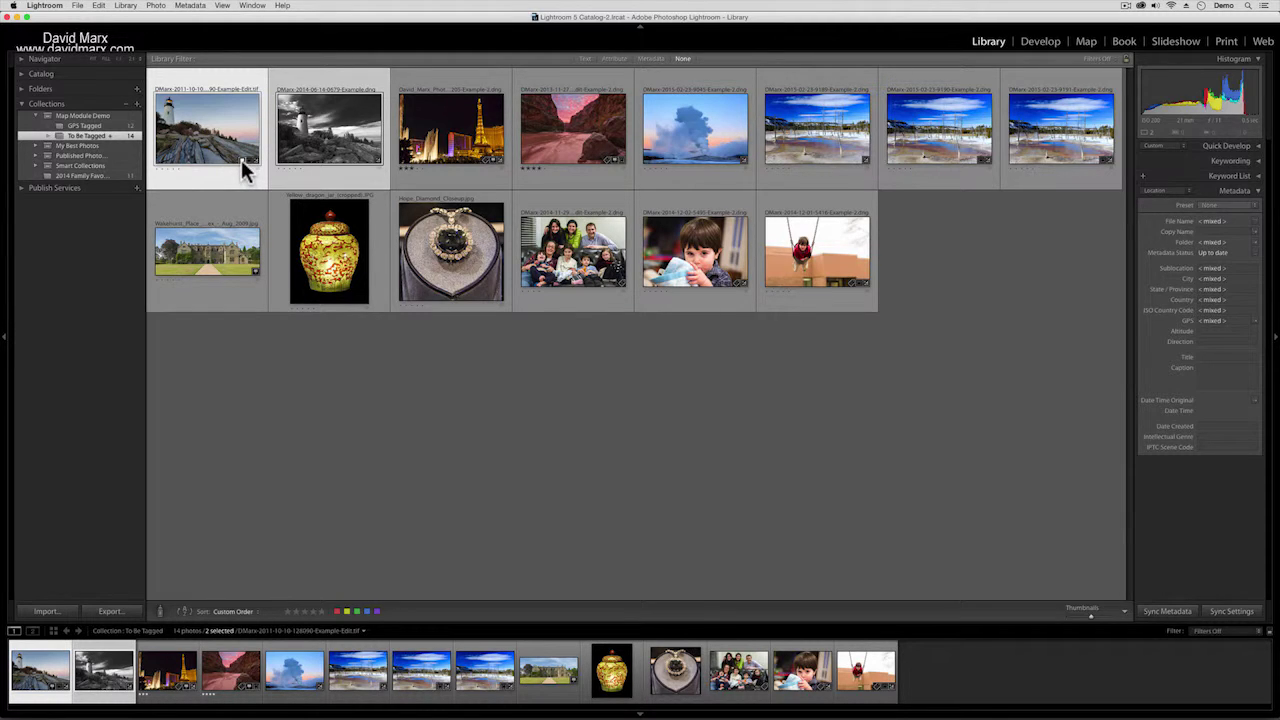
mouse_move(241, 159)
- In an enlarged Sync Metadata dialog, tick GPS and ISO Country Code for syncing
left_click(1166, 609)
left_click_drag(639, 118, 645, 10)
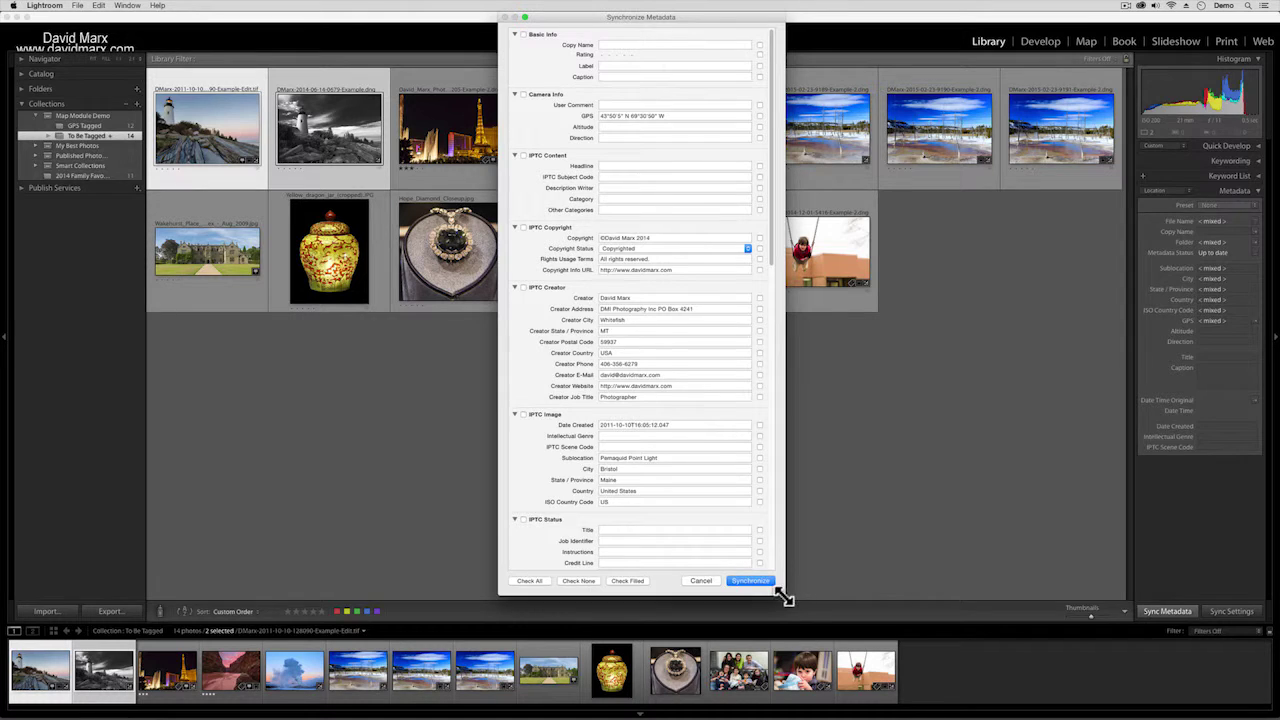
left_click_drag(784, 593, 803, 700)
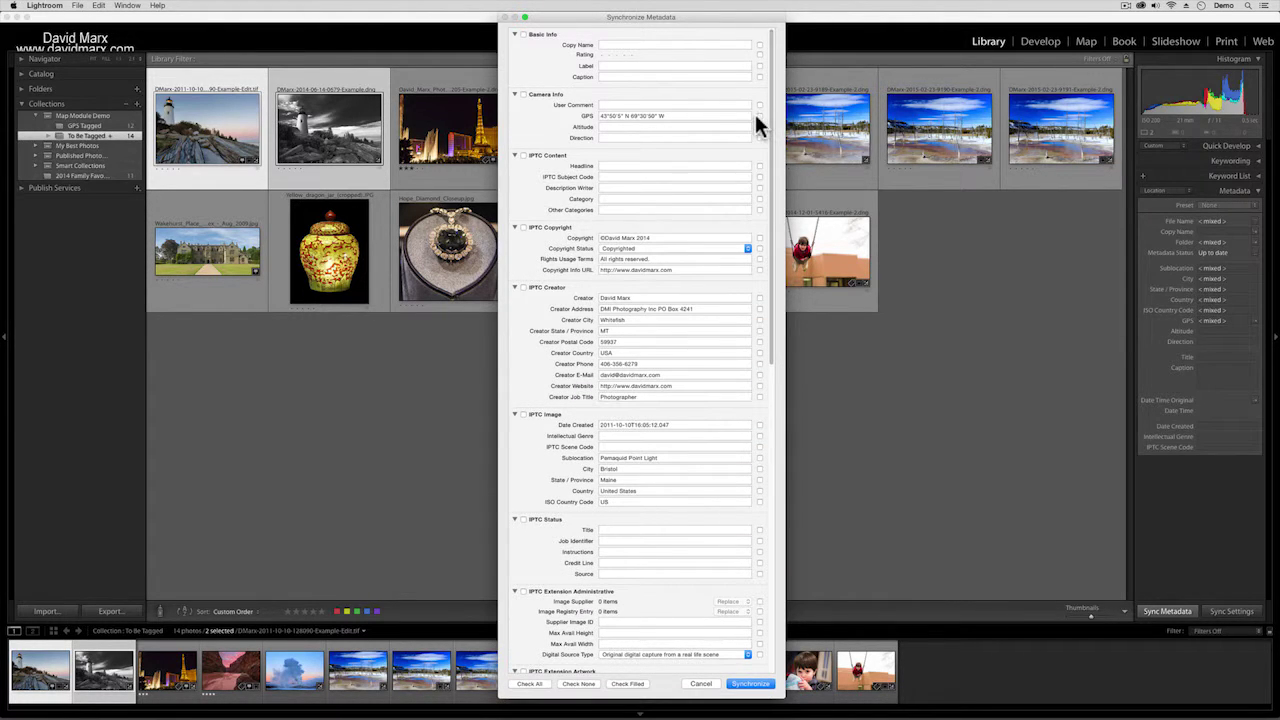
left_click(759, 116)
scroll(686, 390, "down", 3)
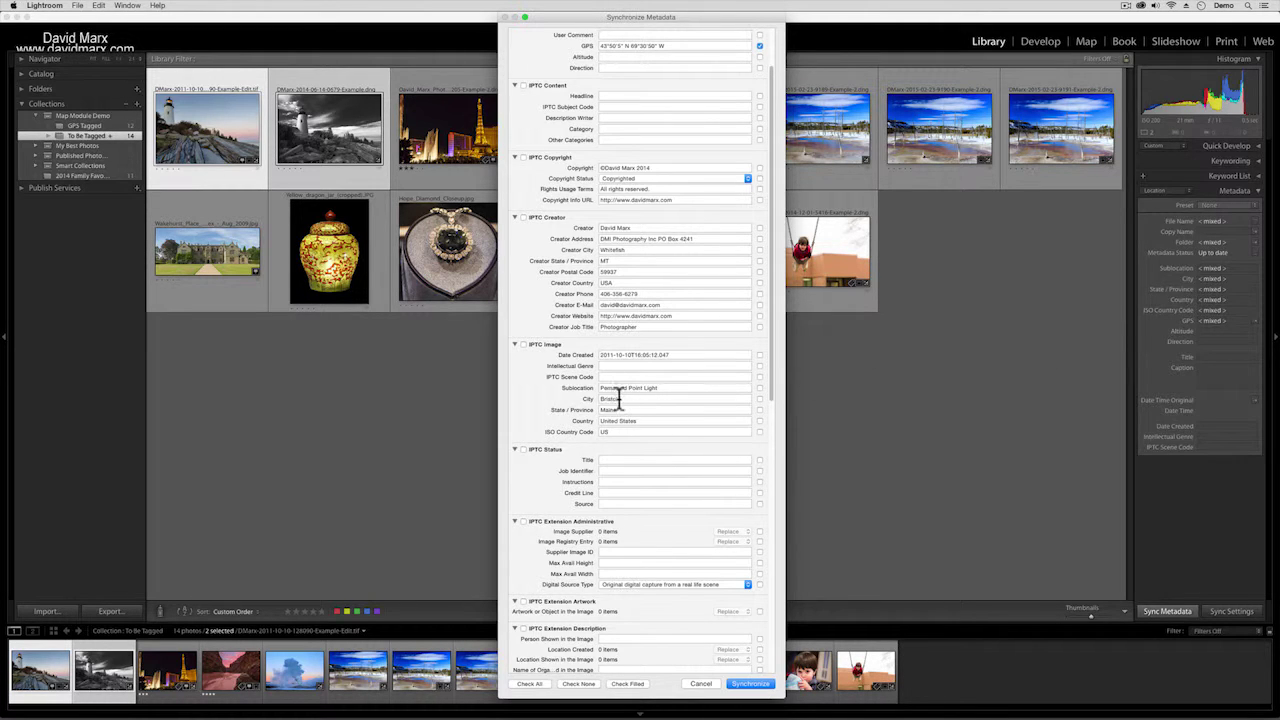
left_click(759, 431)
scroll(691, 623, "down", 10)
scroll(694, 624, "up", 5)
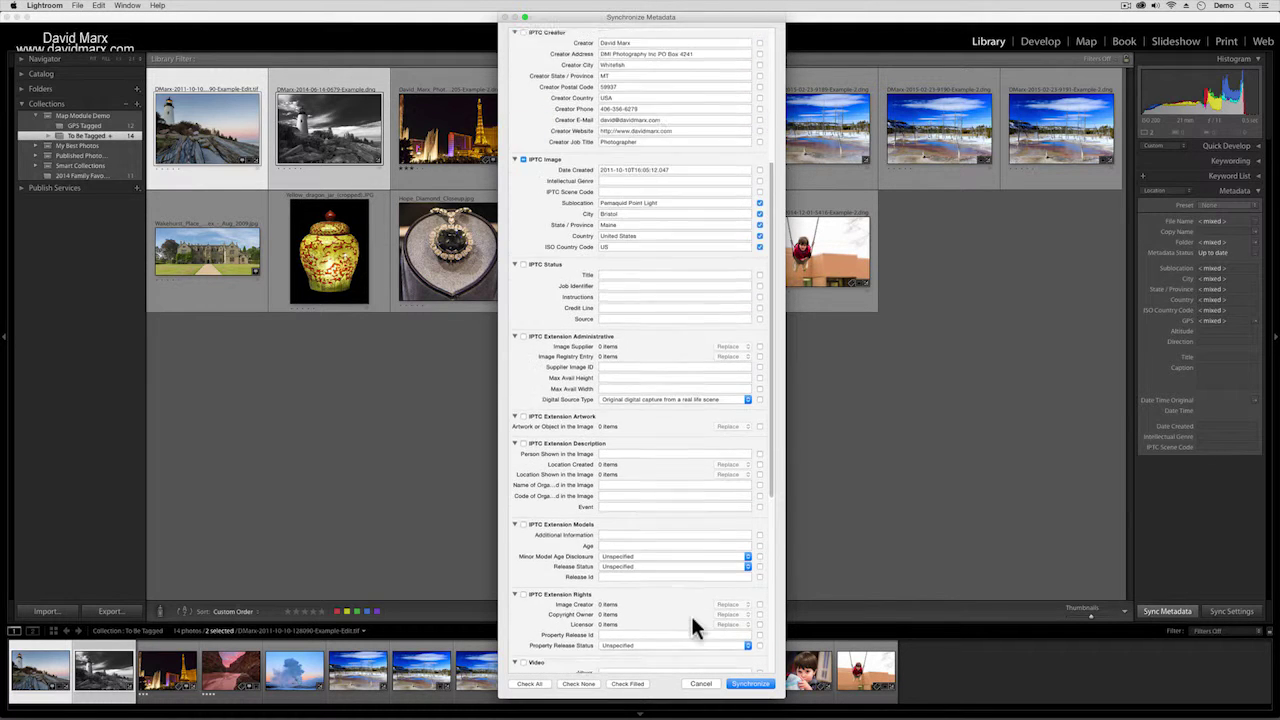
scroll(697, 628, "up", 3)
- Apply the sync, then verify both lighthouse photos appear at the Pemaquid map marker
left_click(758, 684)
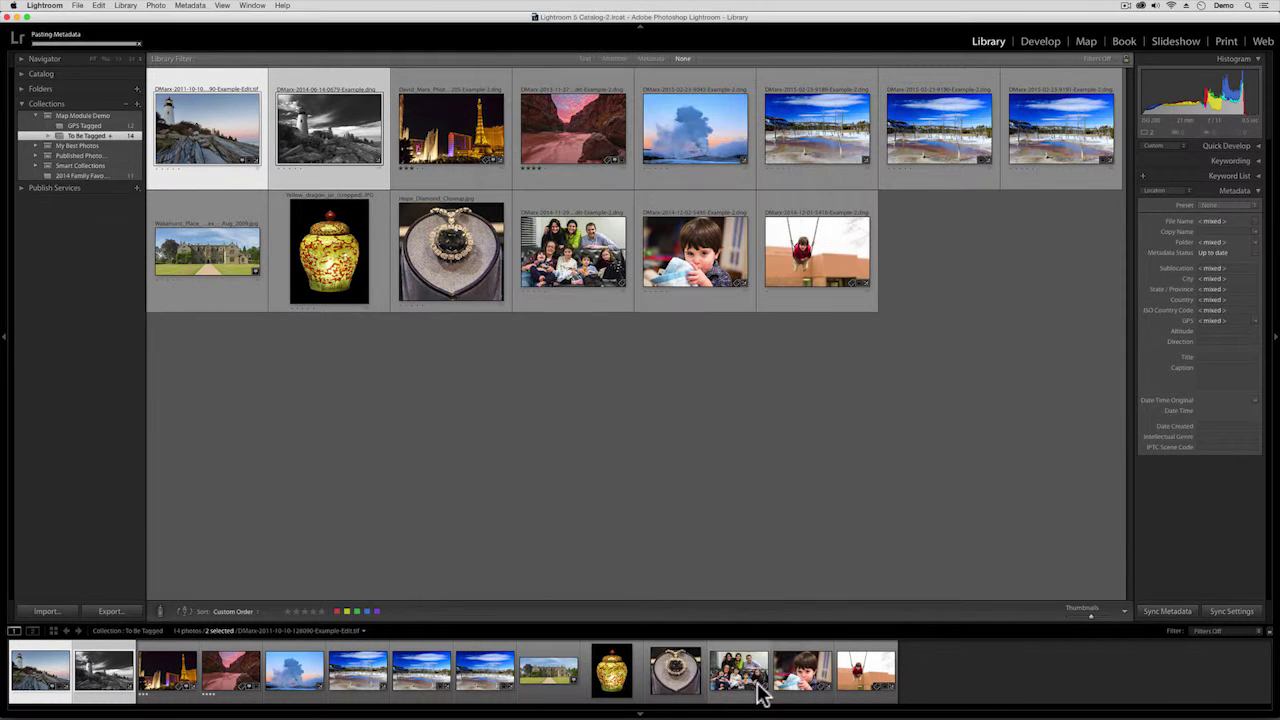
left_click(621, 529)
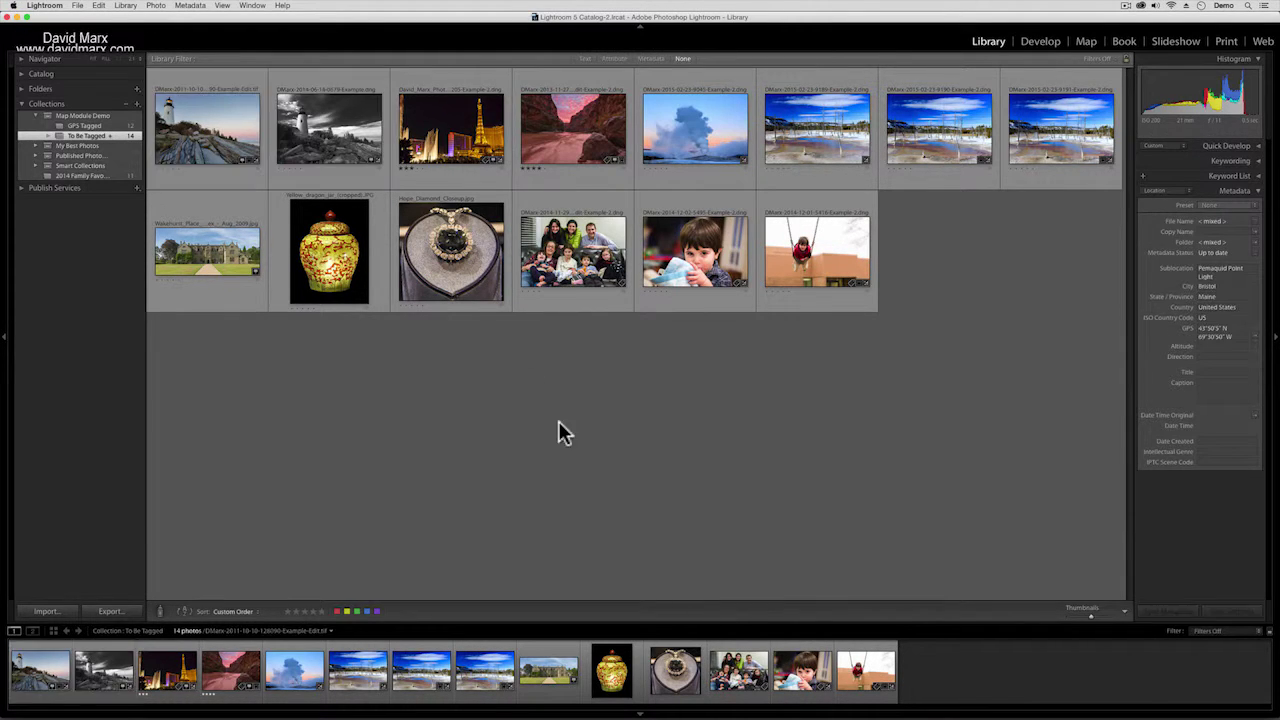
left_click(369, 158)
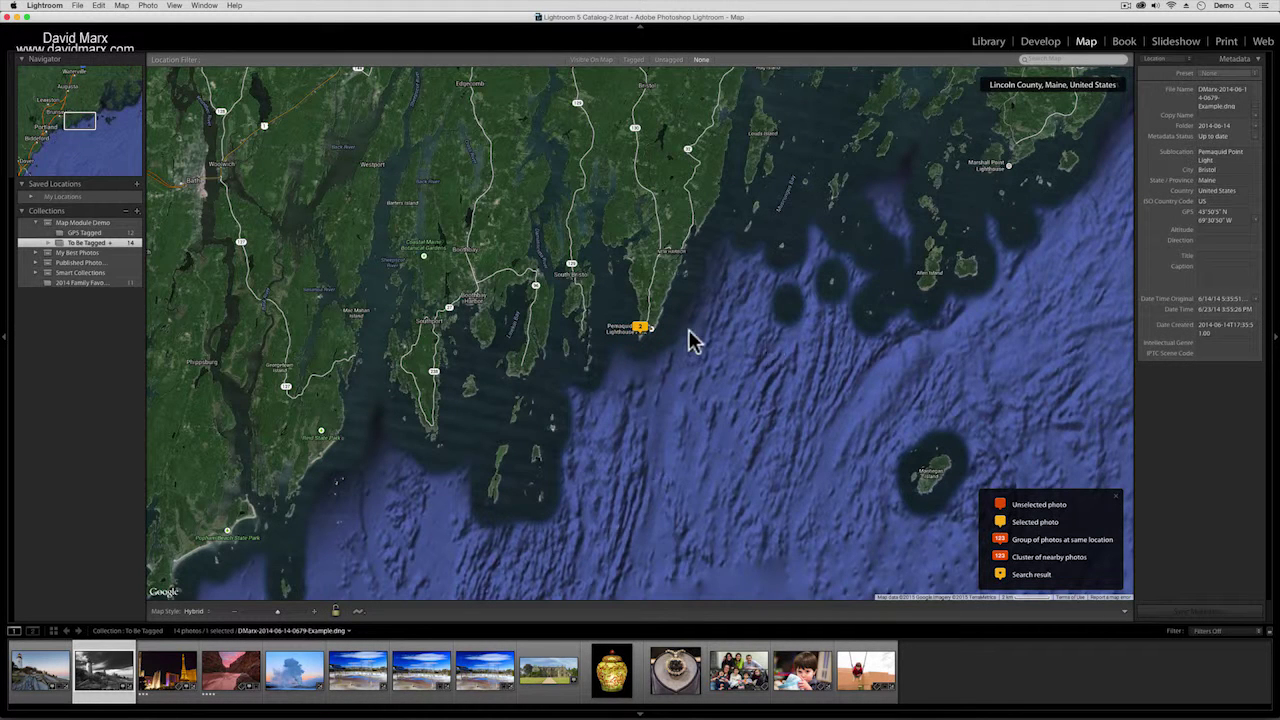
left_click(640, 328)
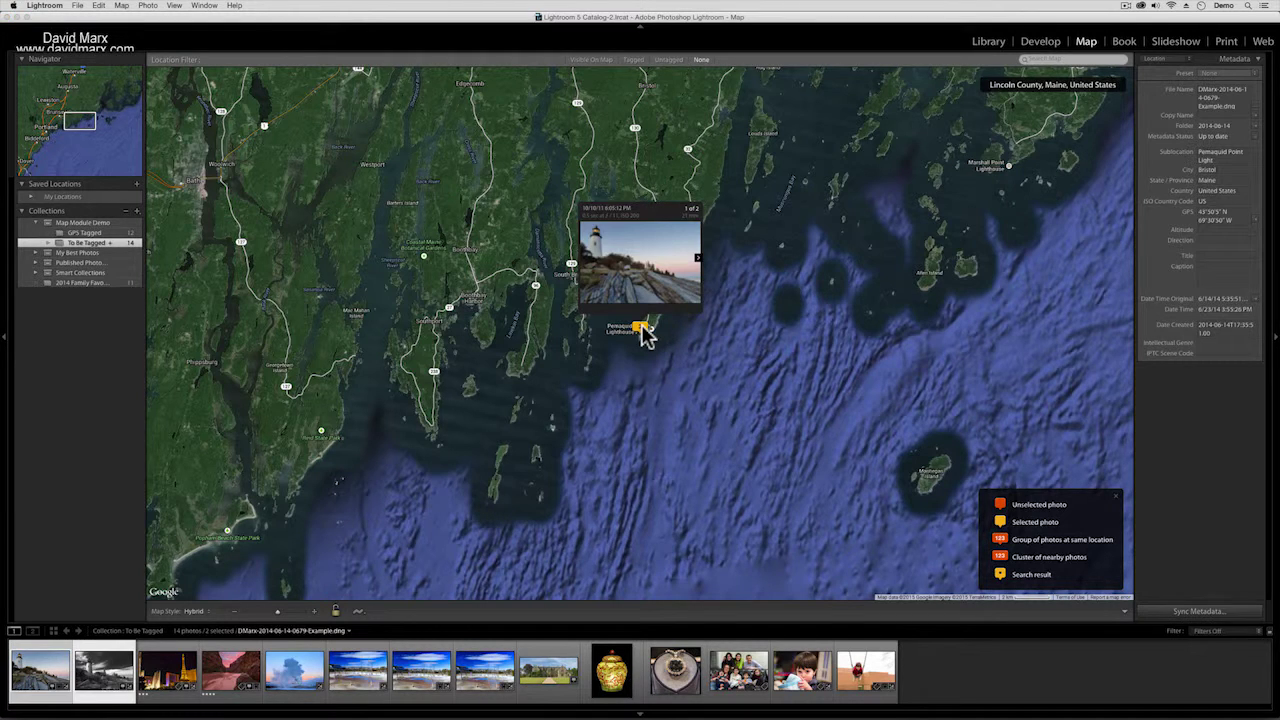
left_click(699, 262)
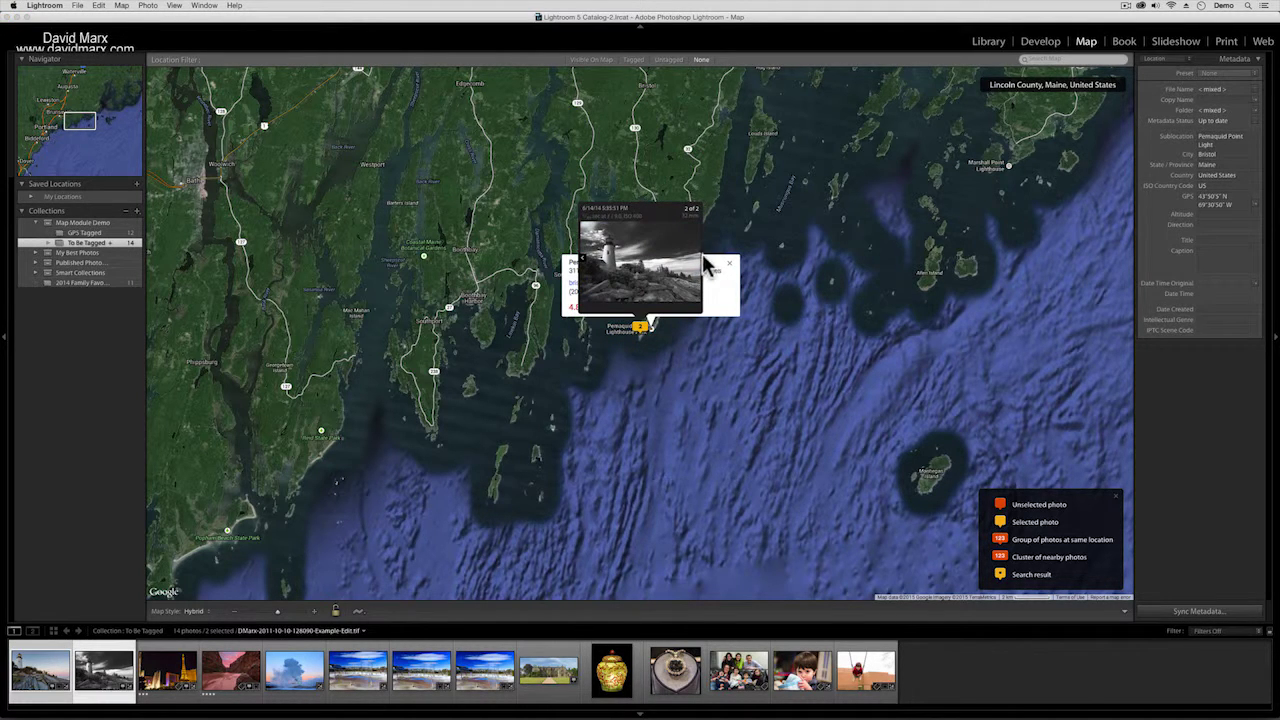
left_click(732, 265)
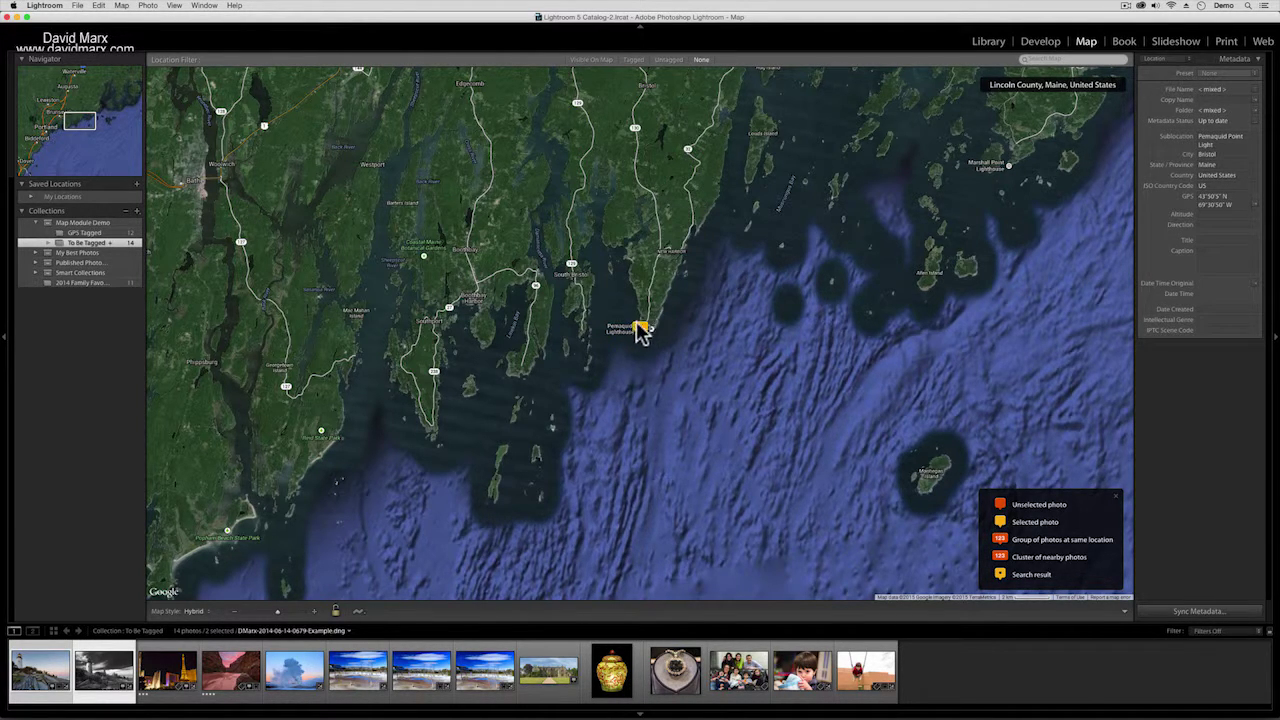
mouse_move(645, 333)
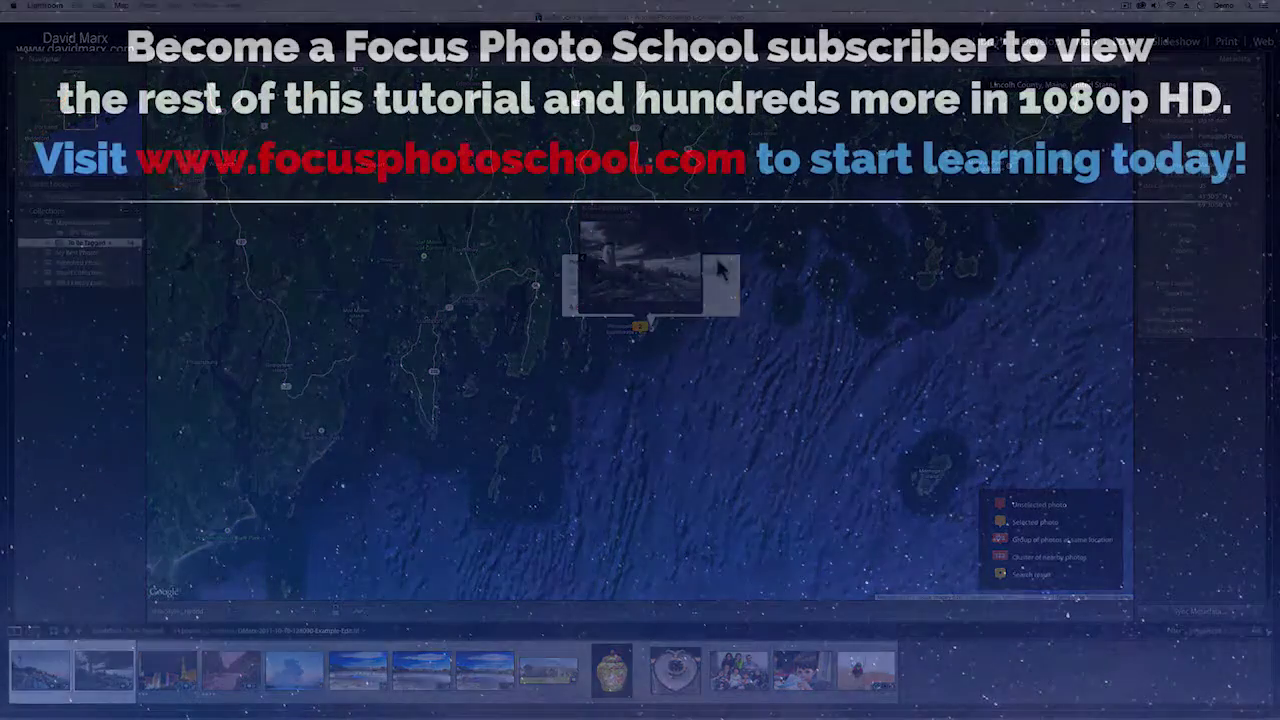